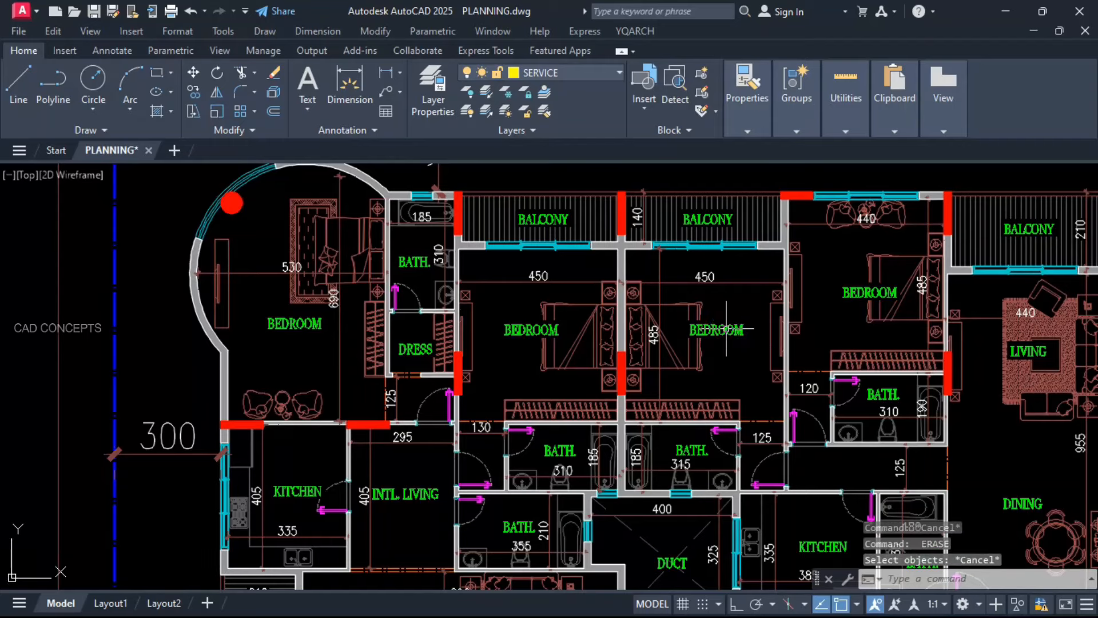
Step: Reposition the BEDROOM labels in the rooms below the balconies with the Move command
click(297, 393)
key(Return)
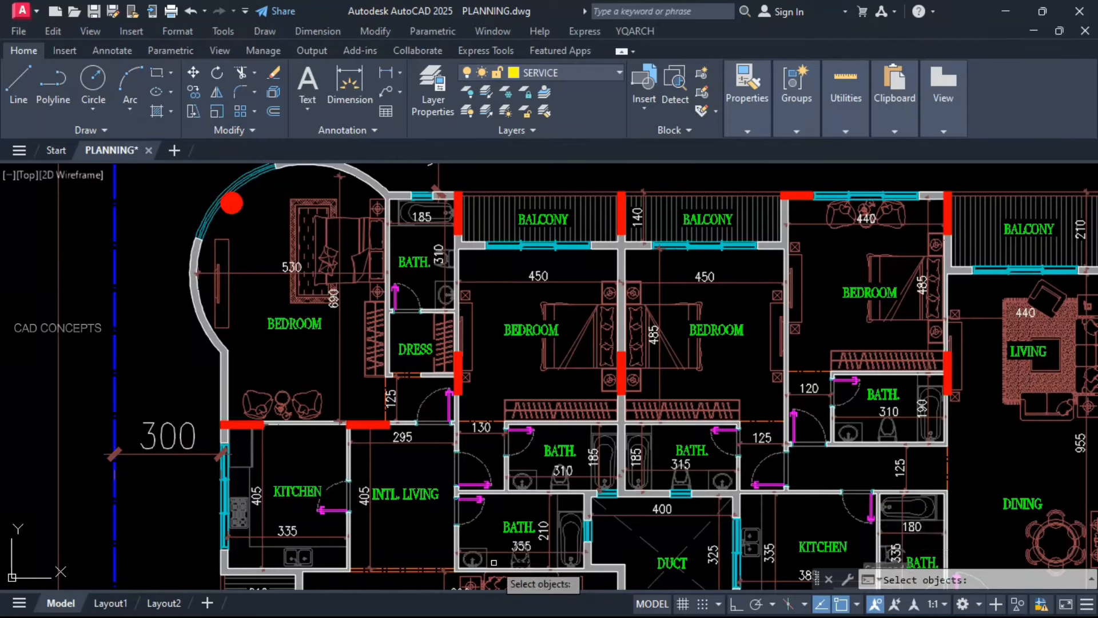
click(727, 325)
text(m)
key(space)
click(743, 358)
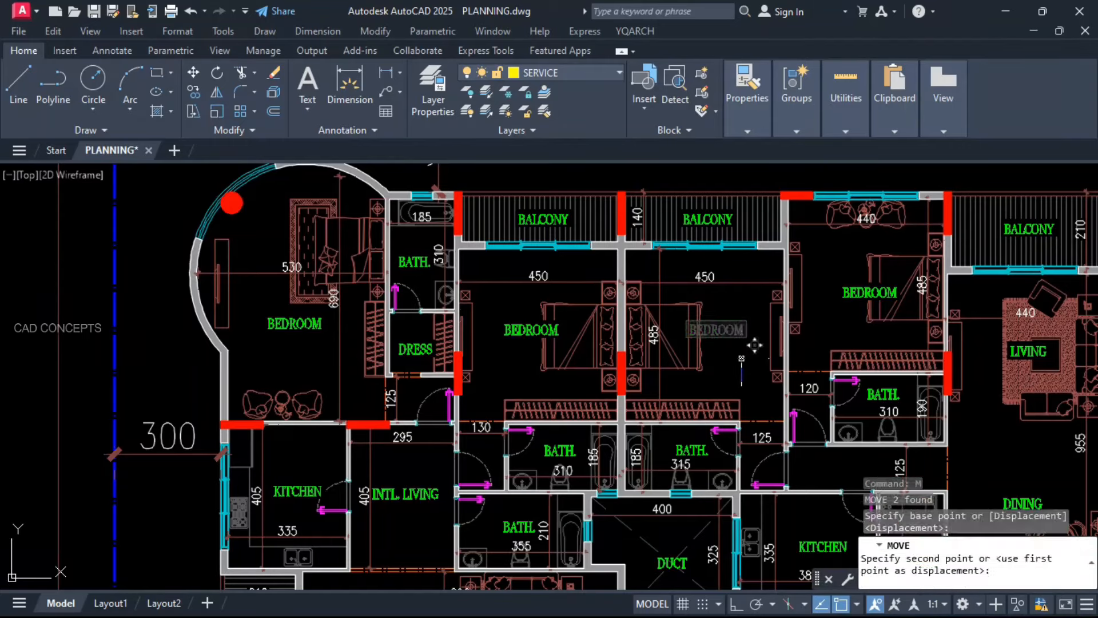
click(753, 343)
click(869, 292)
click(530, 330)
click(528, 344)
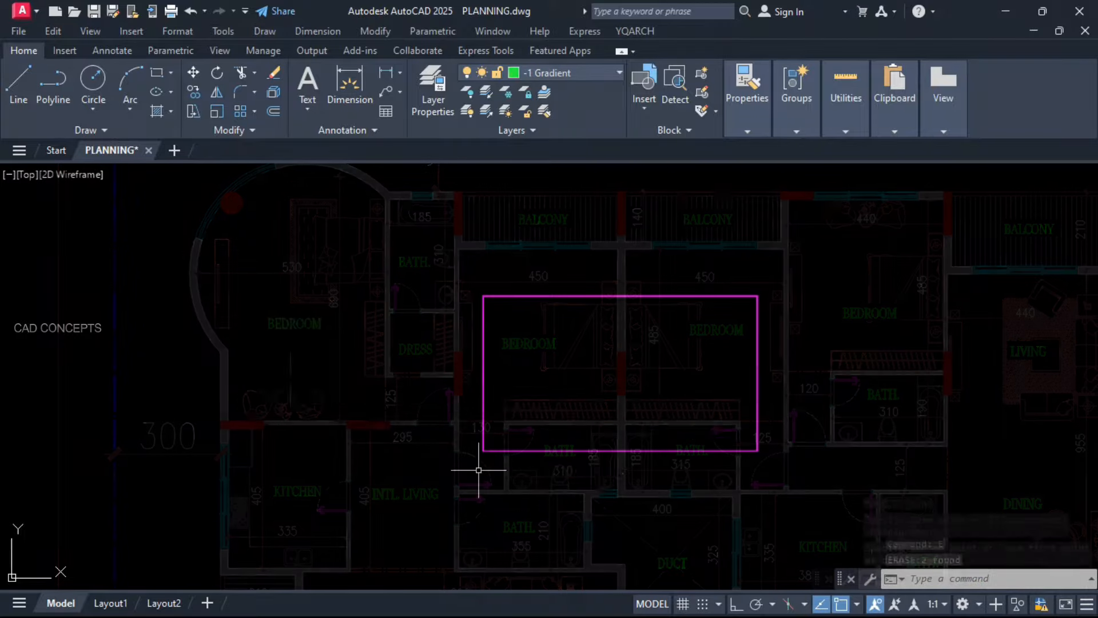
Step: Run KS2 at the lower corner of the magenta rectangle and accept a reading level of 0
text(ks2)
key(Return)
click(755, 475)
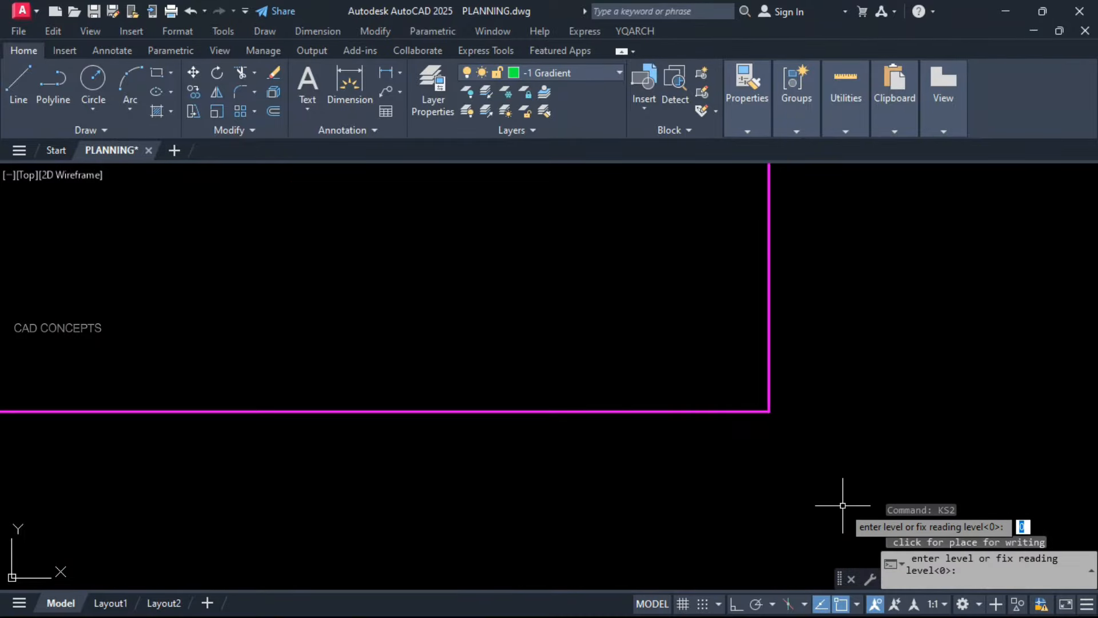
key(Return)
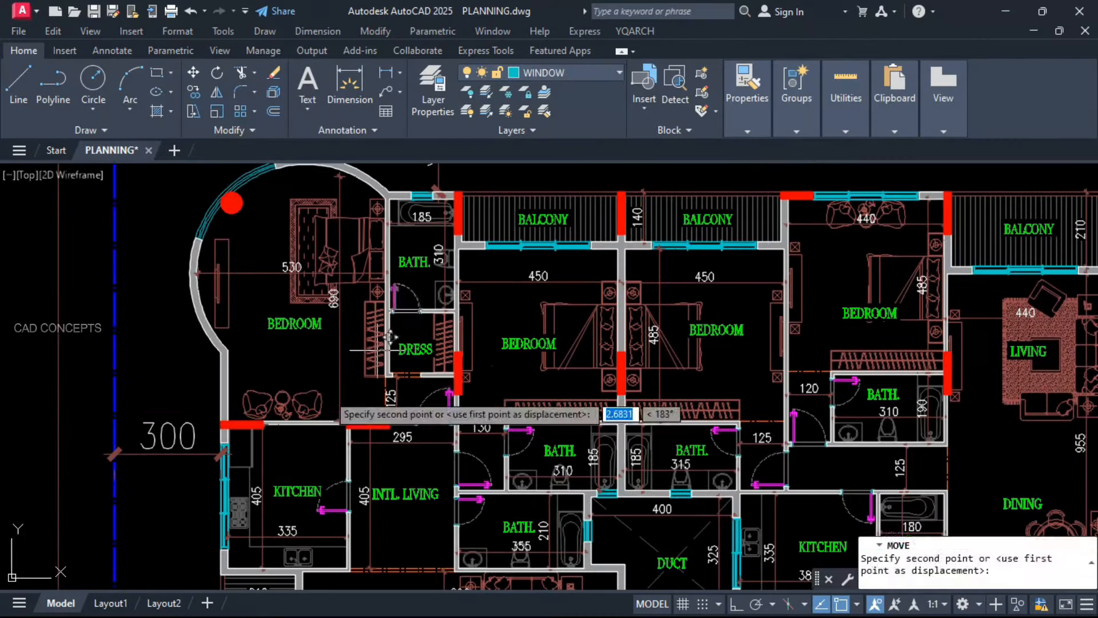
Step: Try moving and erasing door and dimension objects in the floor plan, undoing the moves
click(377, 350)
key(ctrl+z)
click(893, 471)
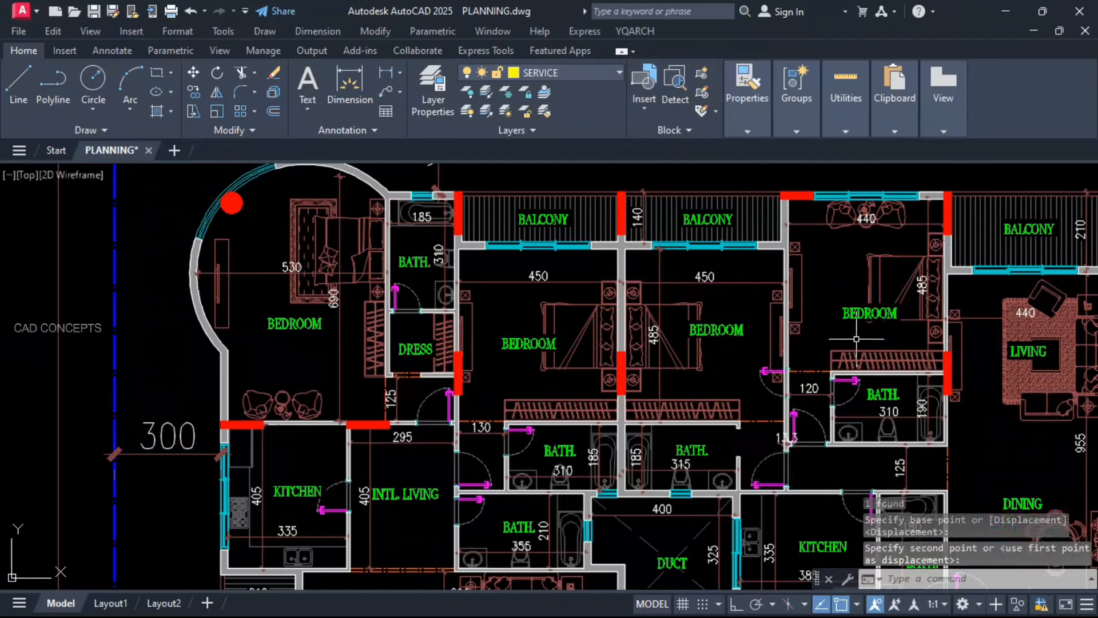
key(ctrl+z)
text(e)
key(Return)
click(478, 515)
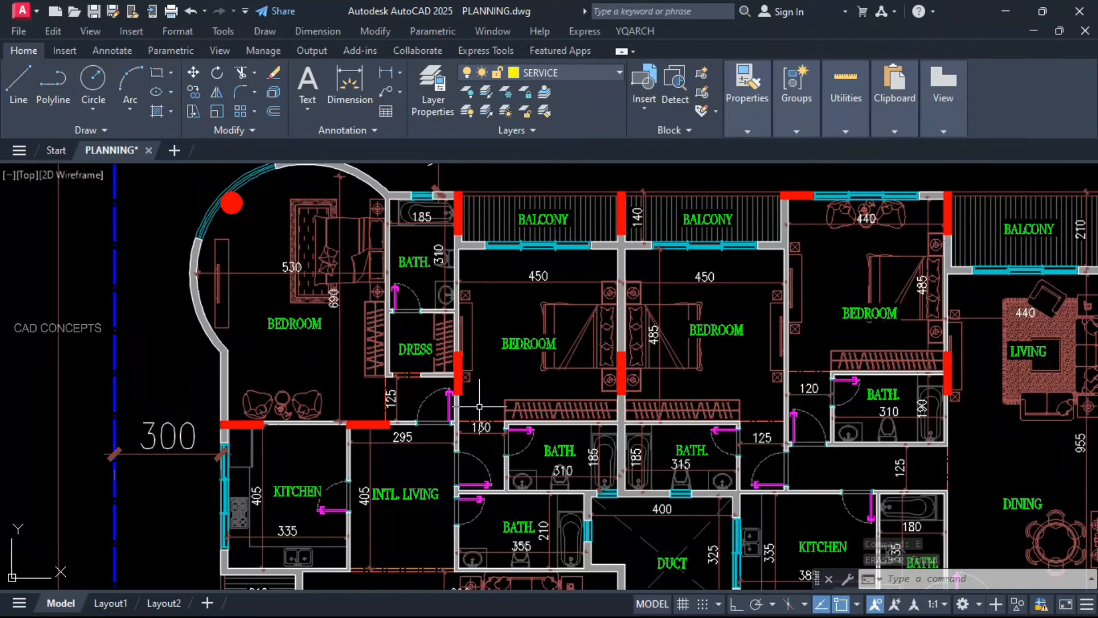
Step: Lock the floor plan objects inside a large selection window with LOCKOBJECTS
text(lock)
key(Return)
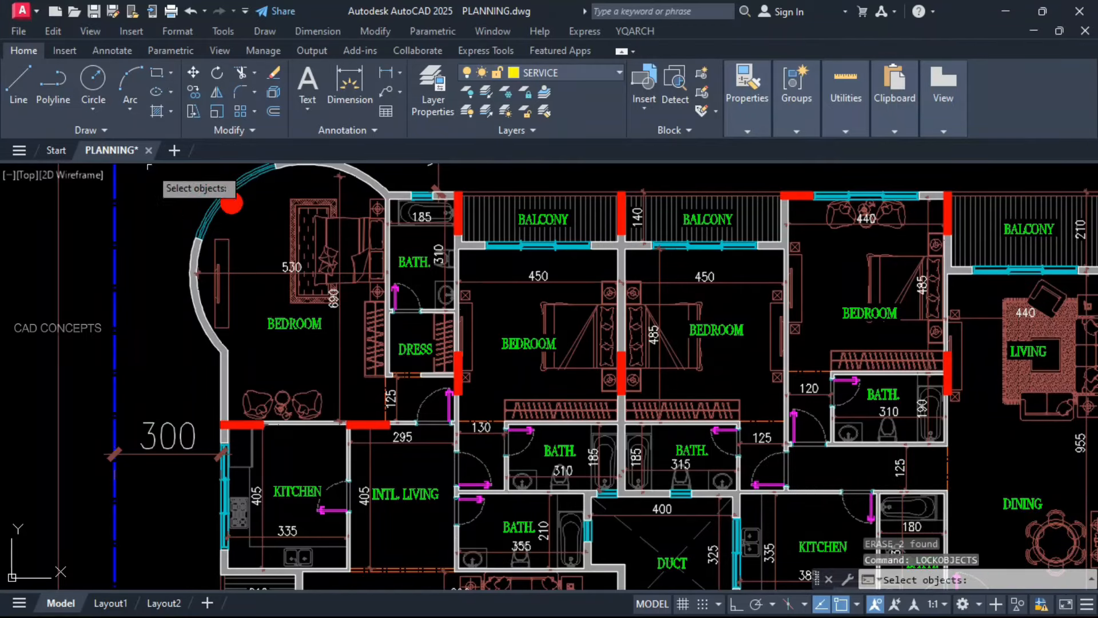
click(149, 167)
click(864, 540)
key(Return)
Step: Try to move and erase objects around the upper bathroom, and undo the last actions
text(m)
key(Return)
text(e)
key(Return)
click(416, 249)
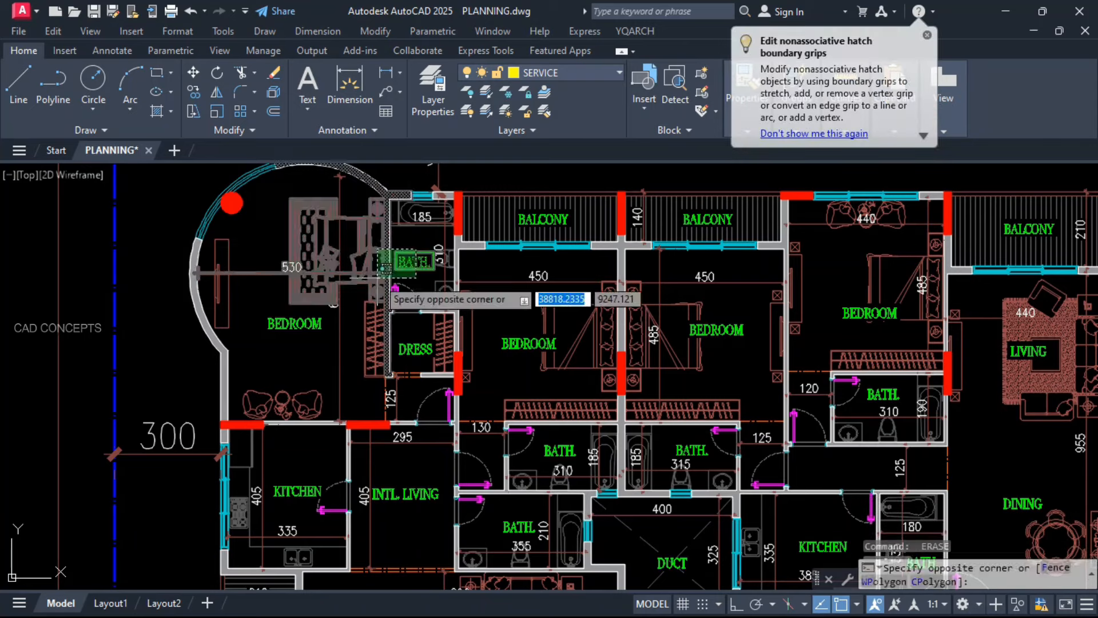
key(ctrl+z)
key(ctrl+z)
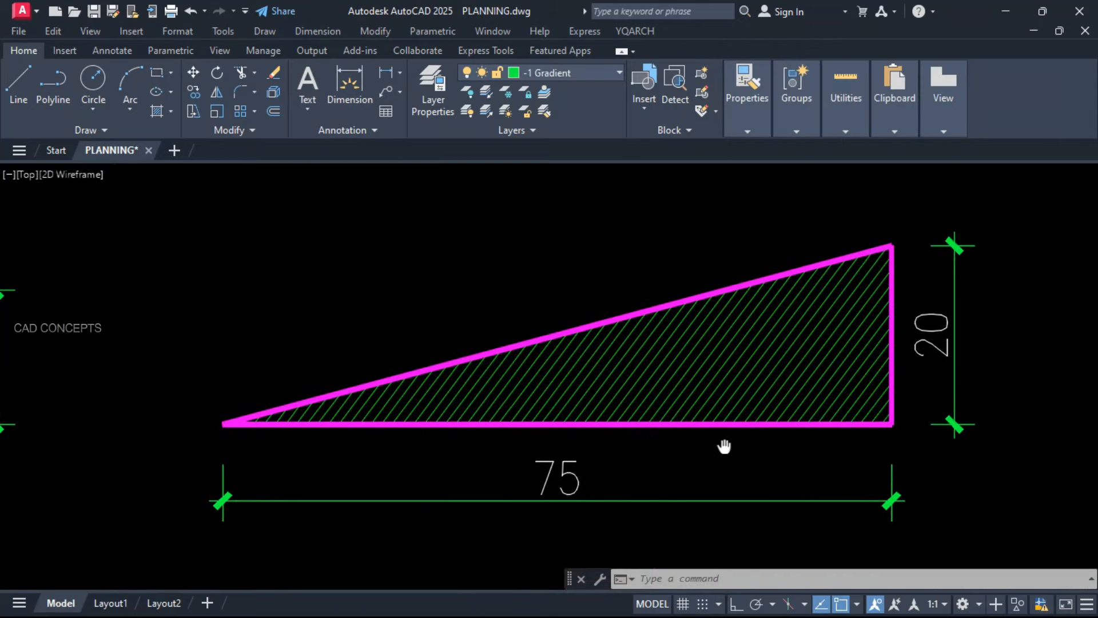
Step: Zoom to a window on the hatched triangle dimensioned 75 by 20
text(z)
key(Return)
text(w)
key(Return)
click(723, 446)
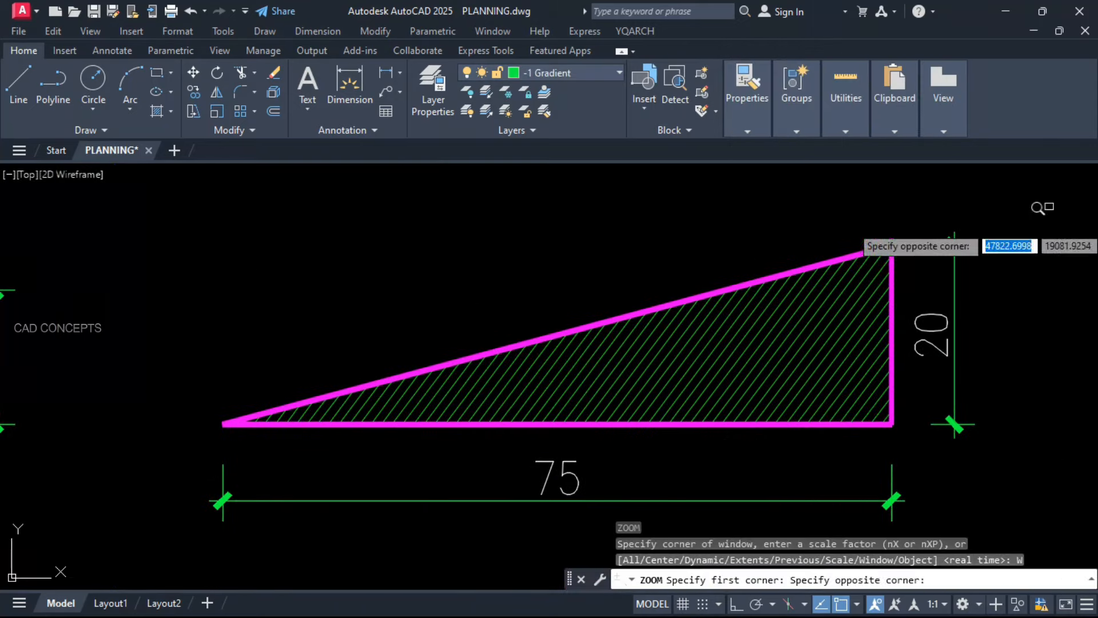
click(857, 257)
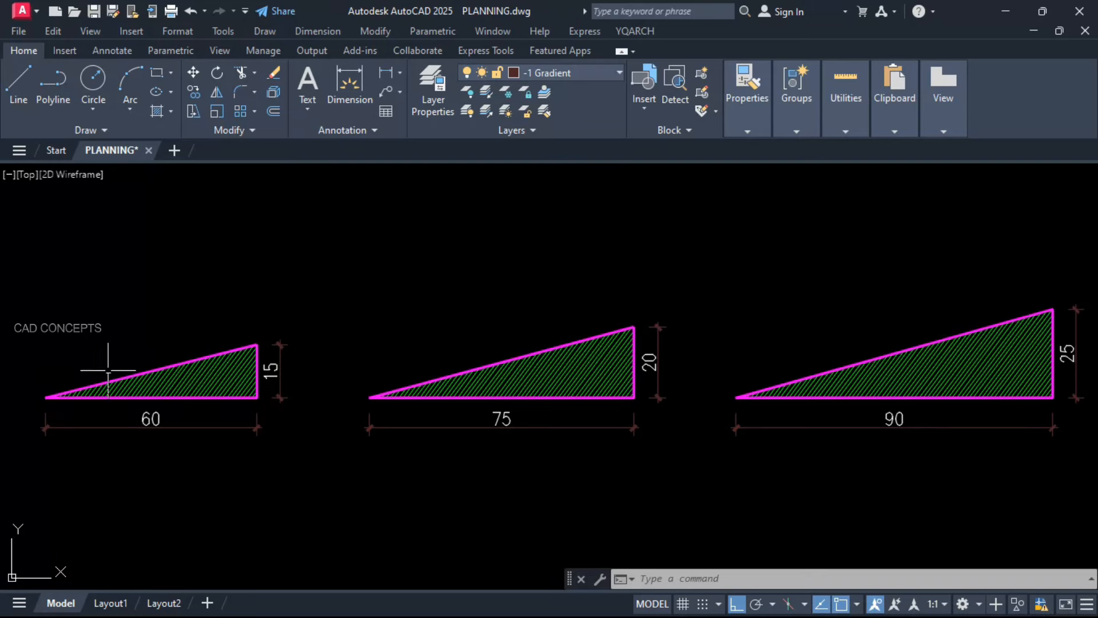
Step: Label the slope of the 60 by 15 triangle with GA, using horizontal and vertical scales of 1 and the sloping edge's endpoints
scroll(59, 403, up, 5)
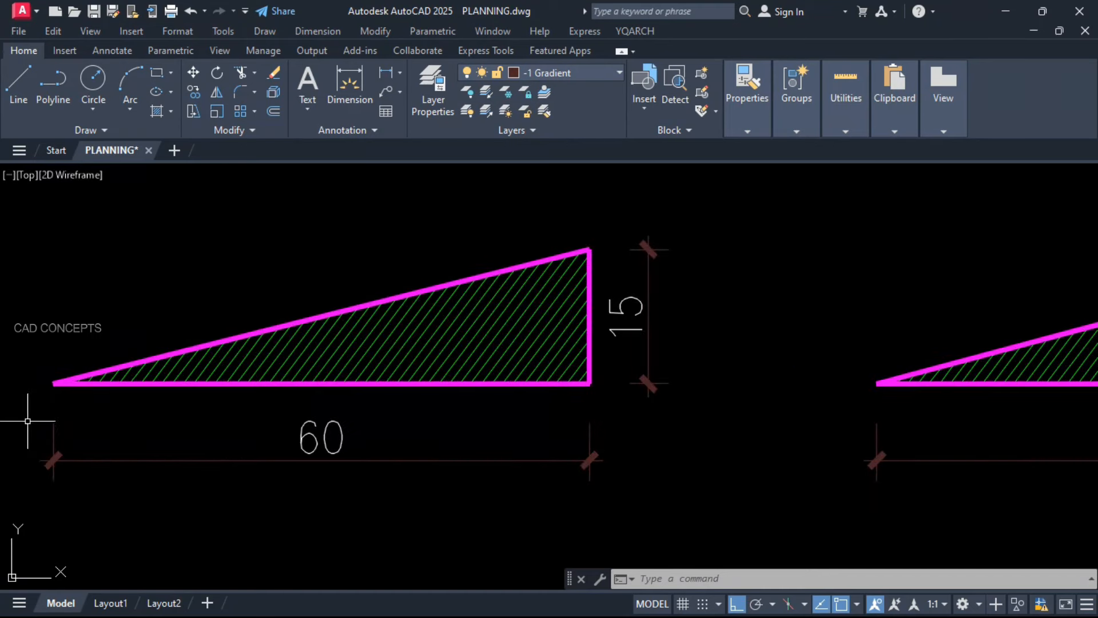
mouse_move(36, 405)
middle_down()
mouse_move(154, 422)
mouse_move(360, 480)
mouse_move(406, 513)
middle_up()
scroll(387, 500, up, 2)
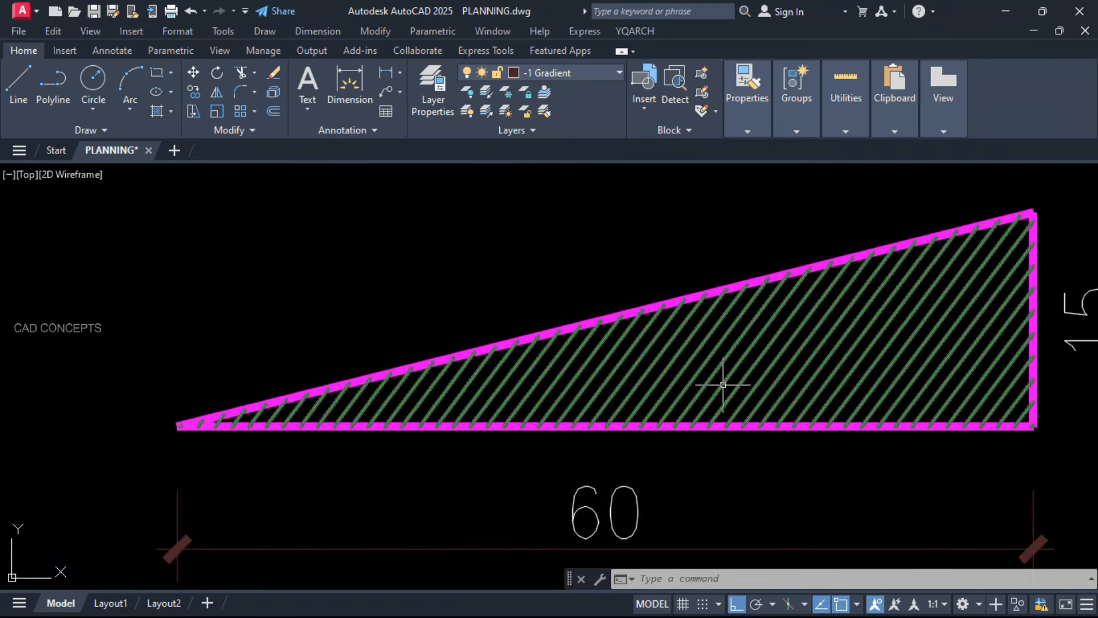
middle_drag(723, 384, 643, 385)
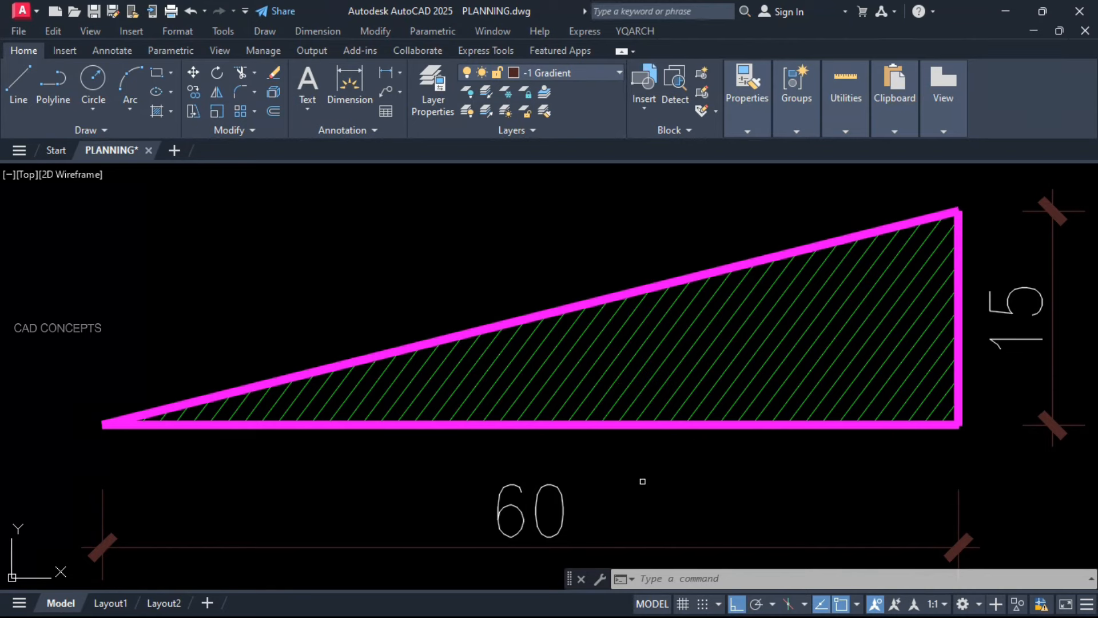
middle_drag(640, 481, 640, 470)
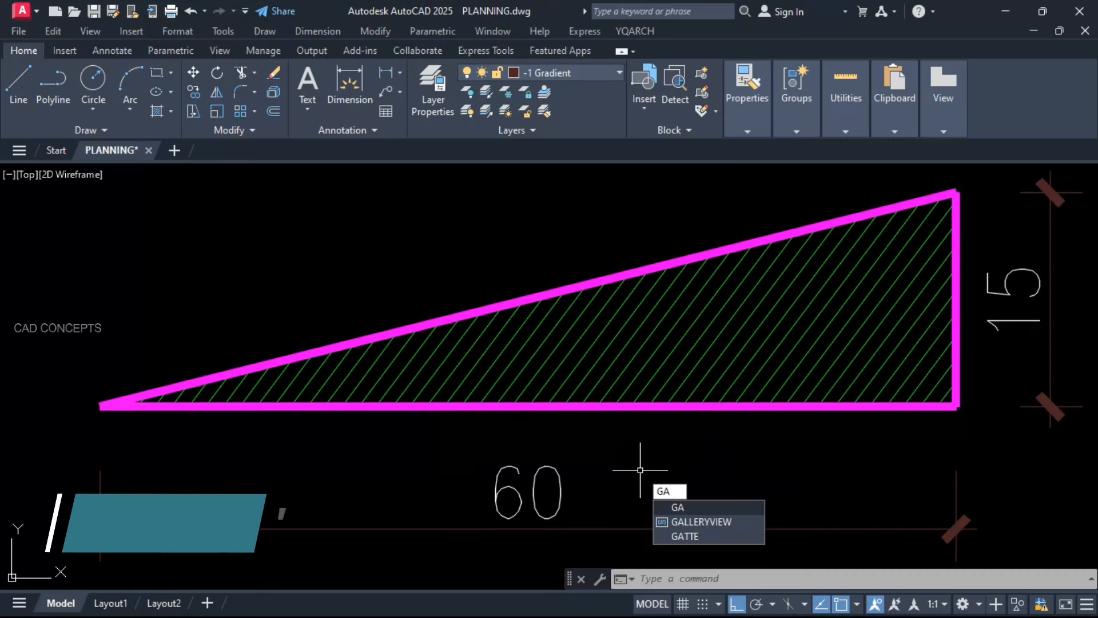
key(Return)
text(1)
key(Return)
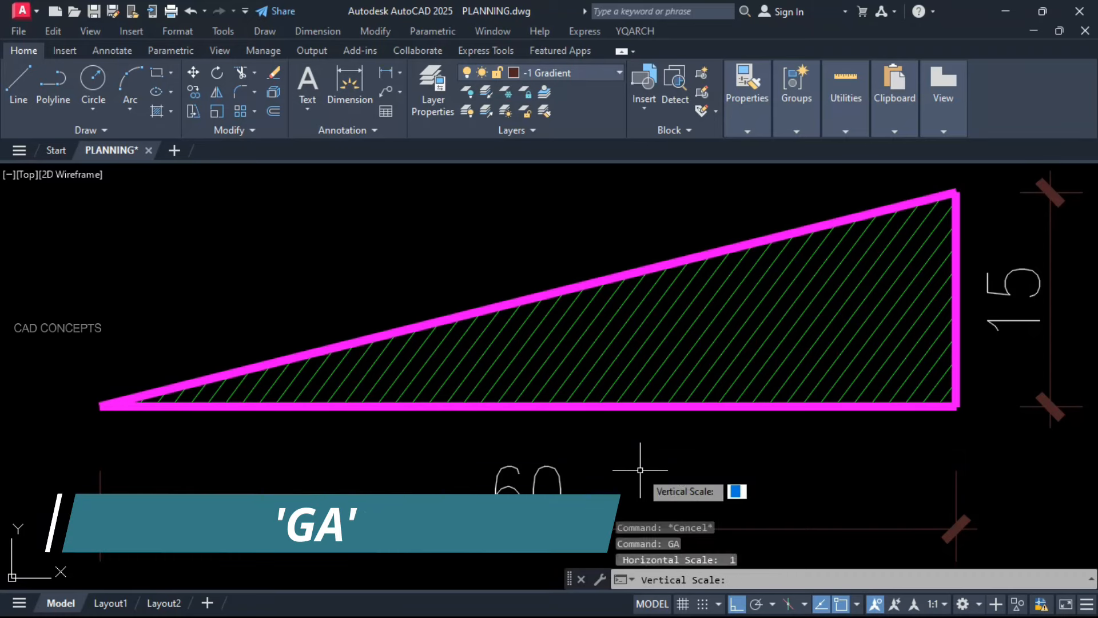
text(1)
key(Return)
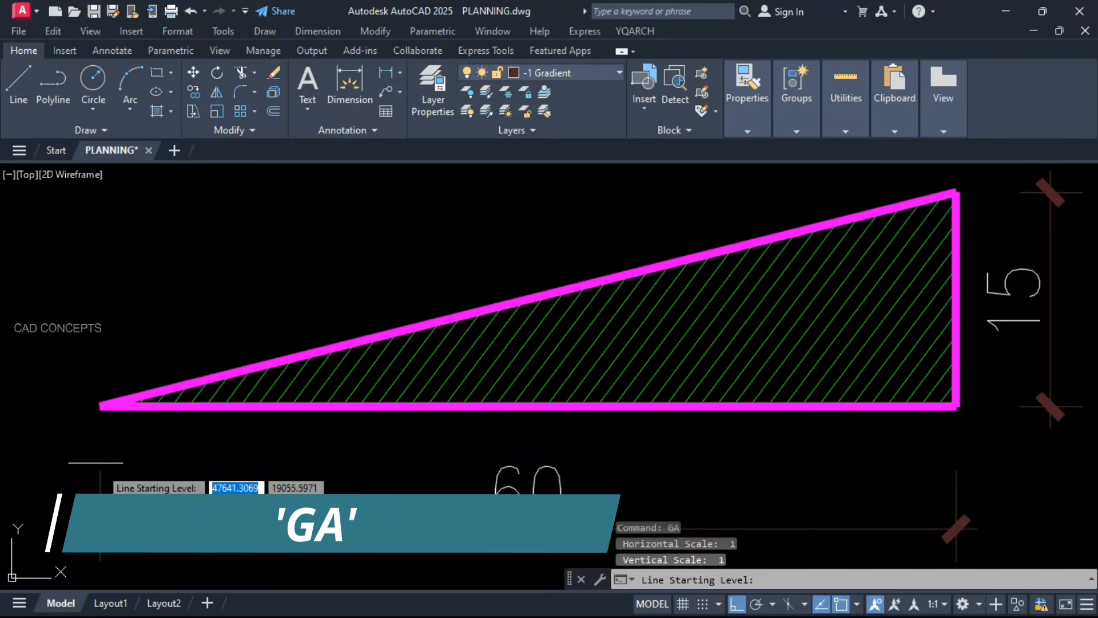
click(101, 405)
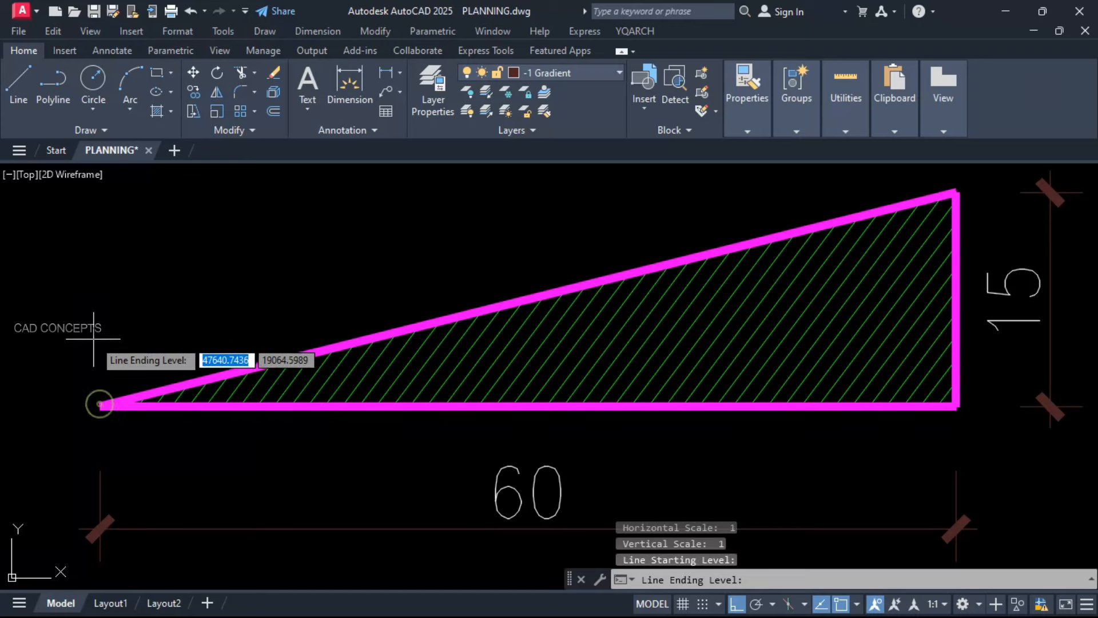
click(954, 192)
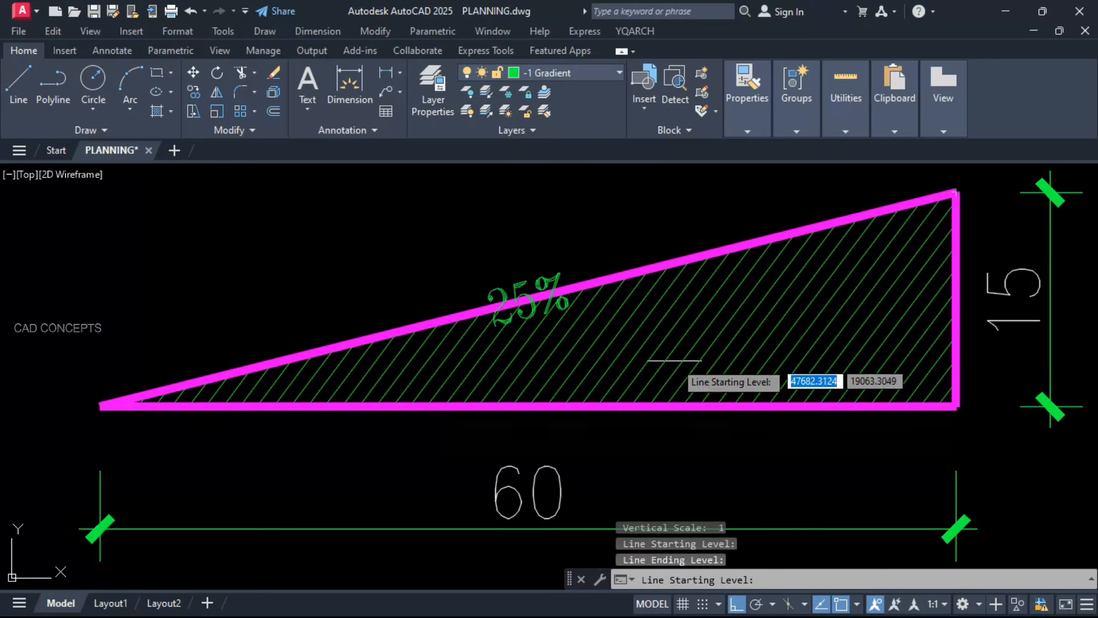
key(Escape)
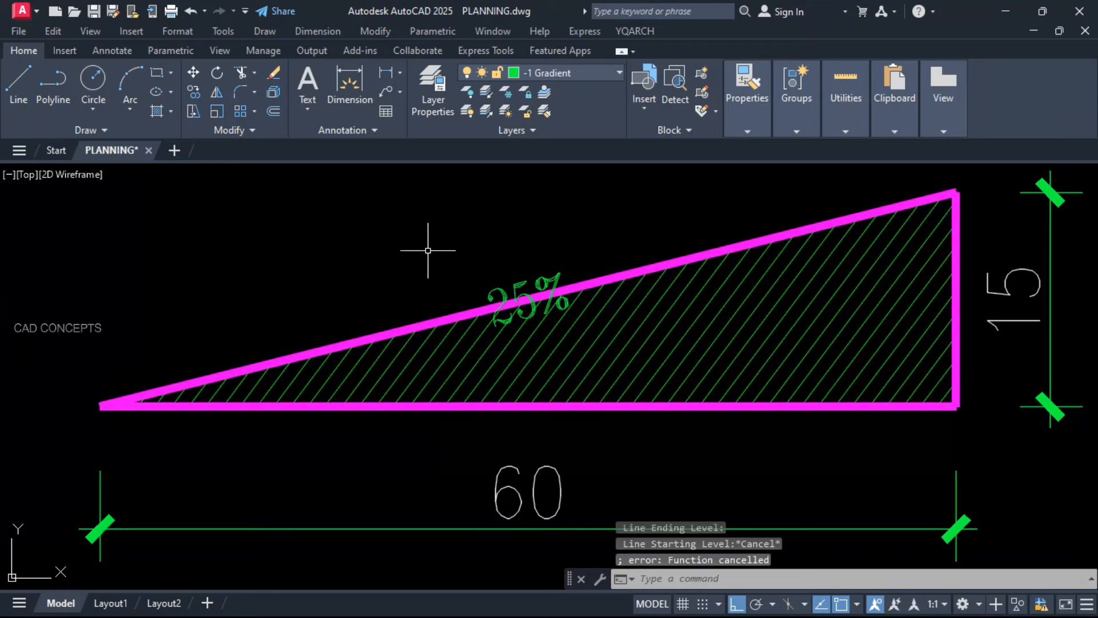
Step: Move the gradient label of the 60 by 15 triangle just above its sloping edge, with ortho off
click(518, 291)
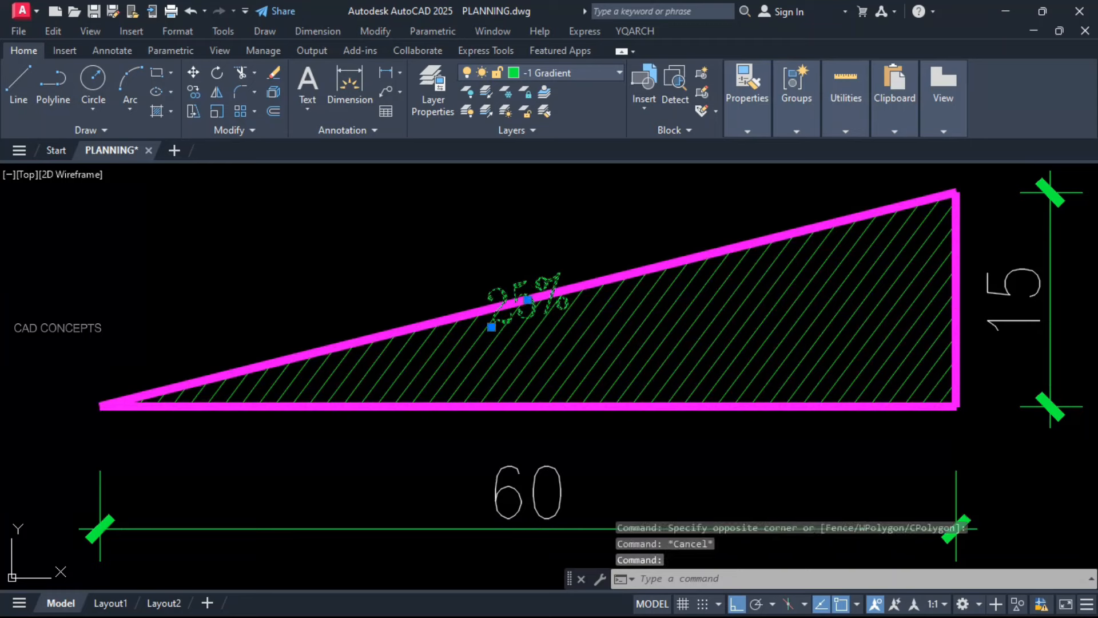
text(m)
key(Return)
key(F8)
click(599, 261)
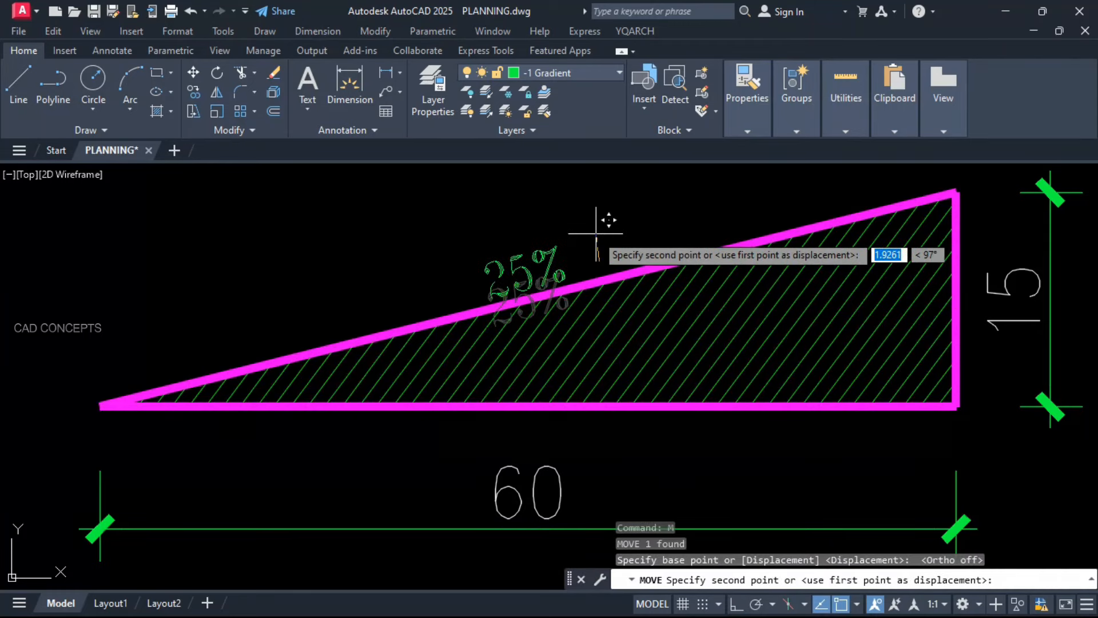
click(596, 233)
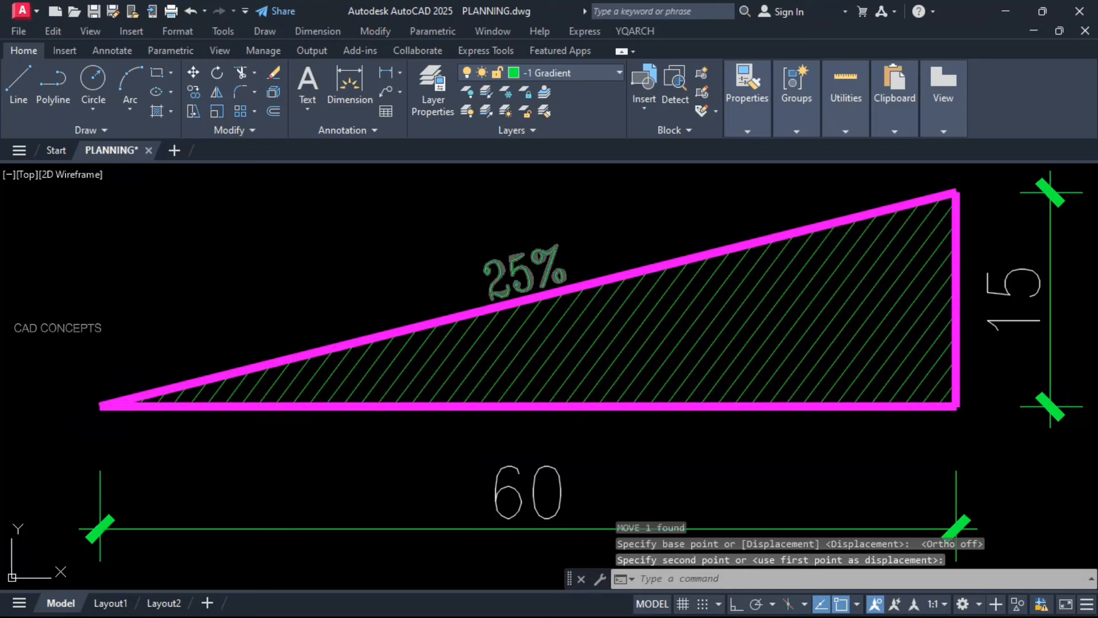
Step: Frame the 75 by 20 triangle and its dimensions in the view with a zoom window
scroll(357, 414, down, 3)
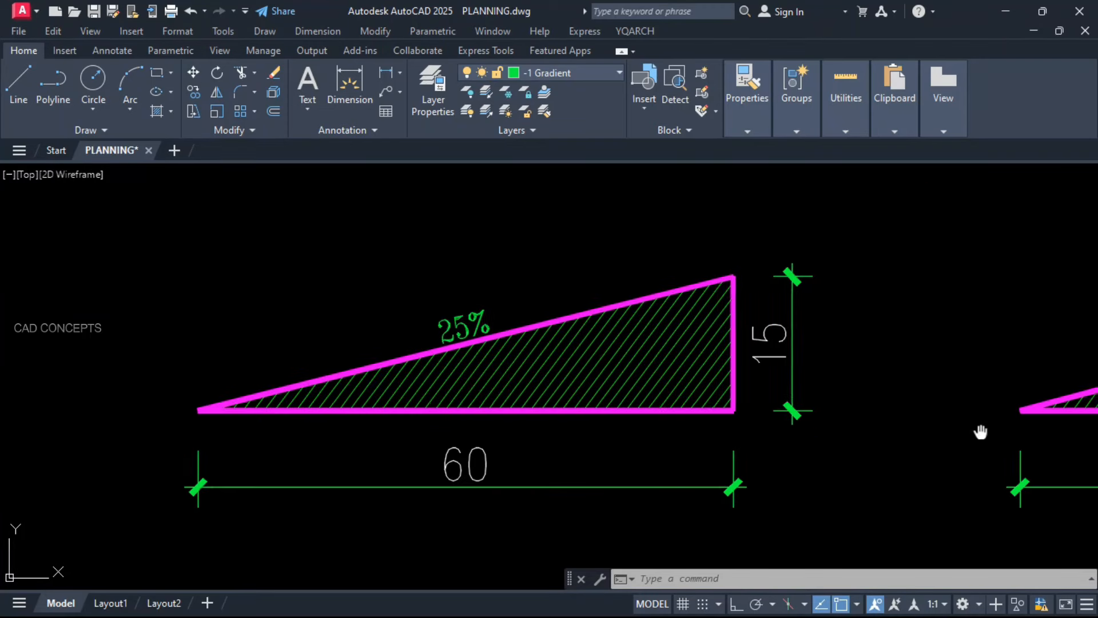
middle_drag(980, 431, 428, 427)
middle_drag(964, 426, 724, 446)
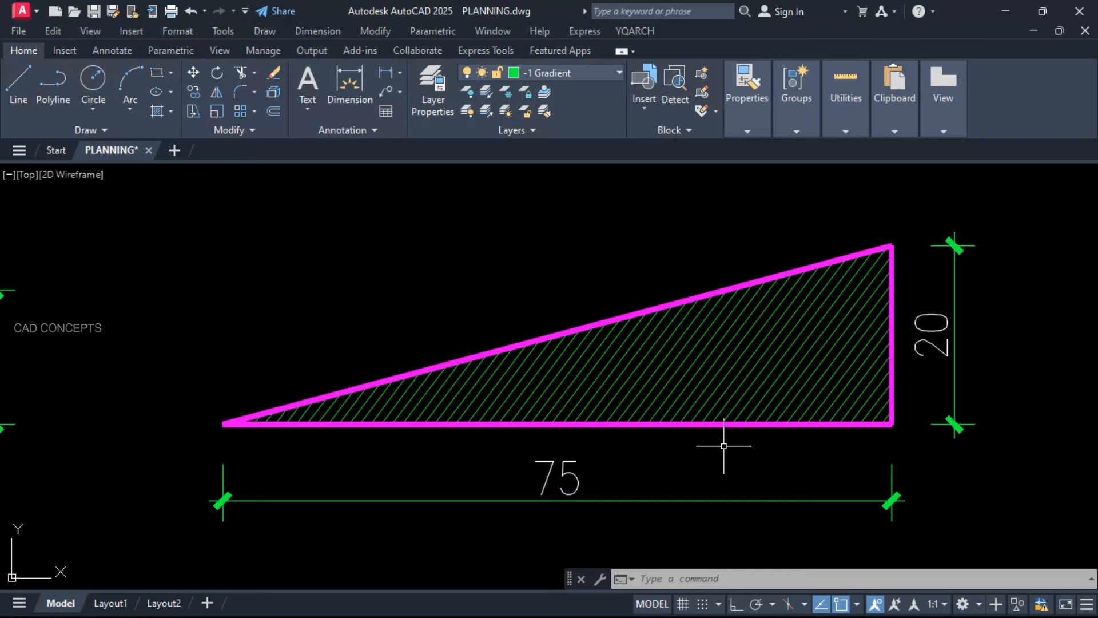
text(z)
key(Return)
text(w)
key(Return)
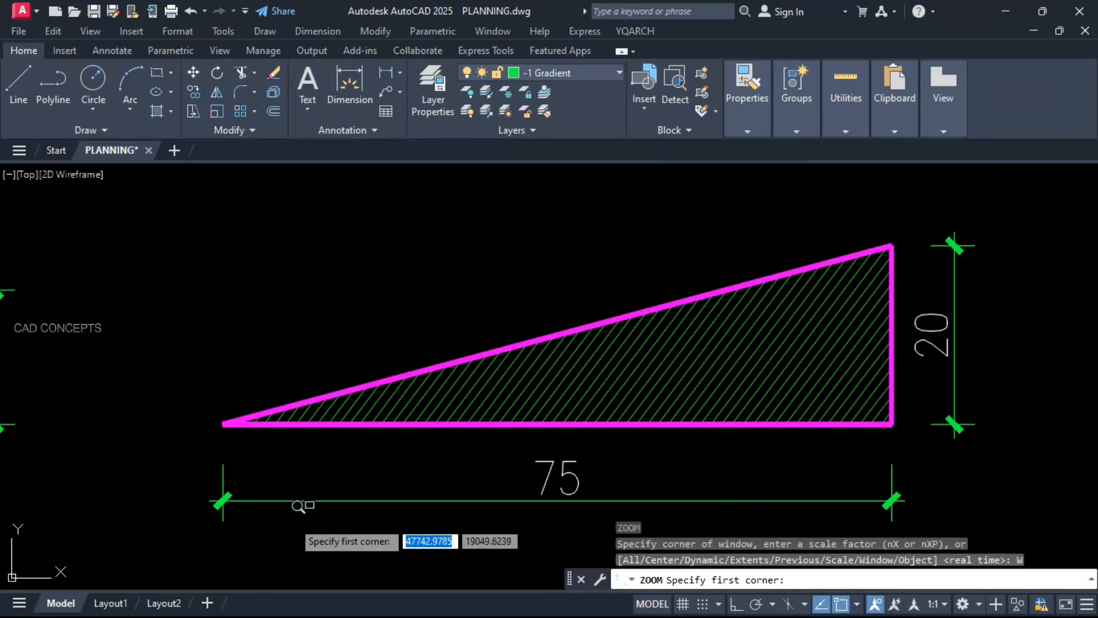
click(175, 546)
click(1013, 231)
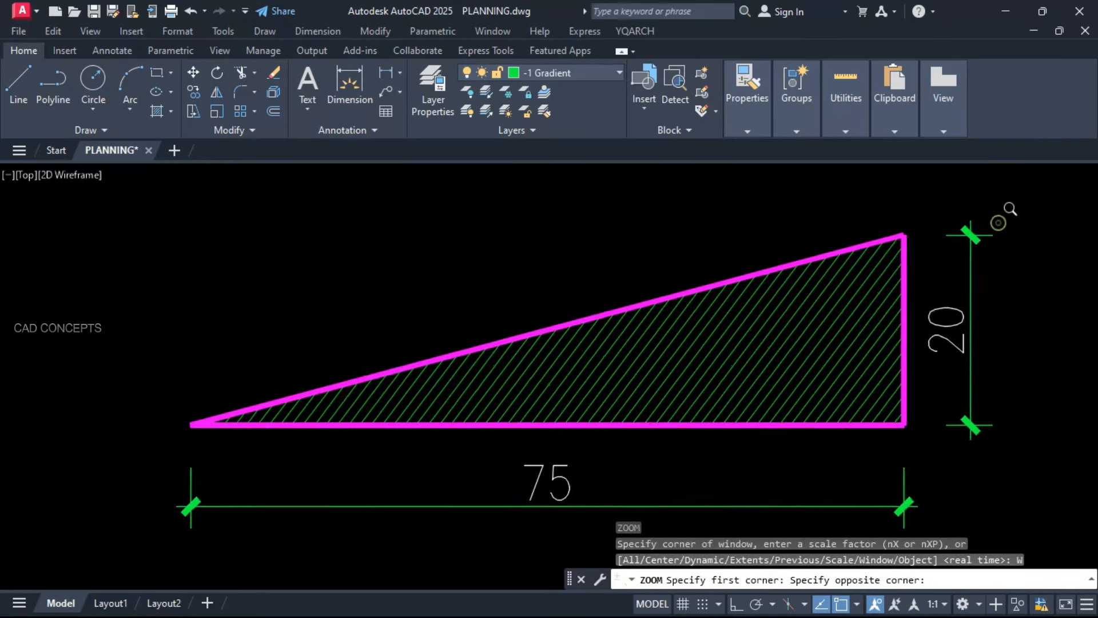
key(Escape)
key(Escape)
key(Escape)
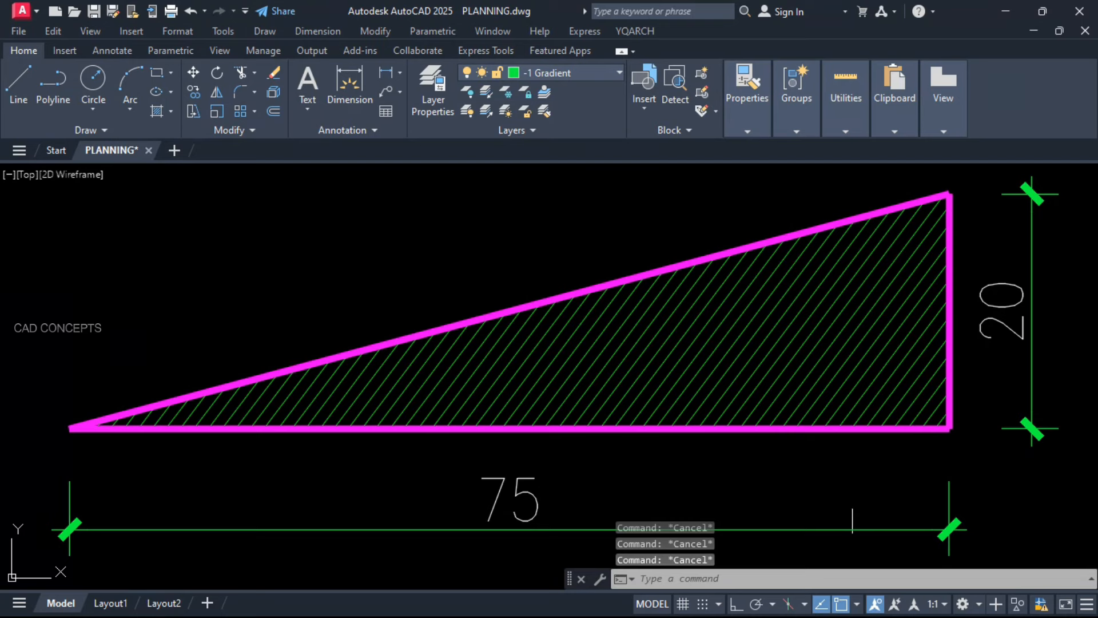
middle_drag(852, 520, 850, 499)
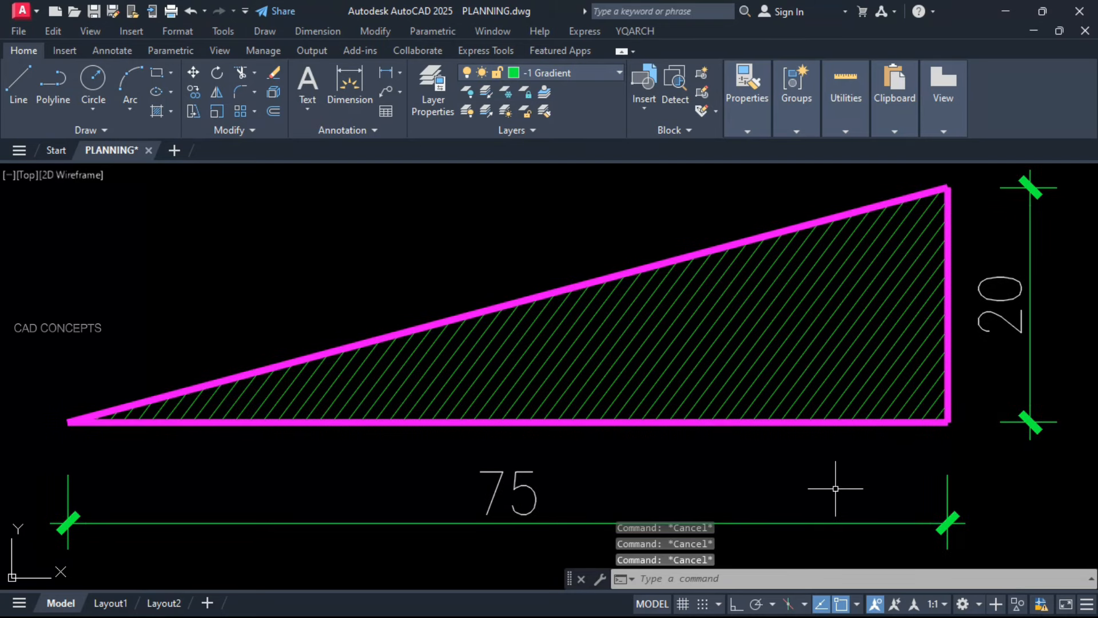
Step: Label the slope of the 75 by 20 triangle with GA, using horizontal and vertical scales of 1 and the sloping edge's endpoints
text(GA)
key(Return)
text(1)
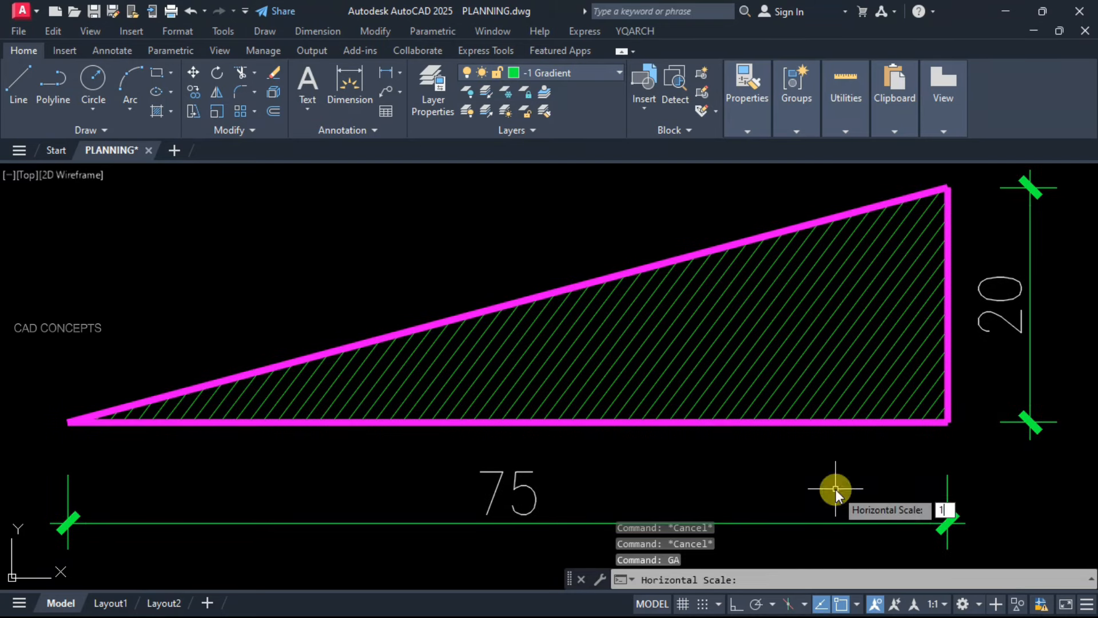
key(Return)
text(1)
key(Return)
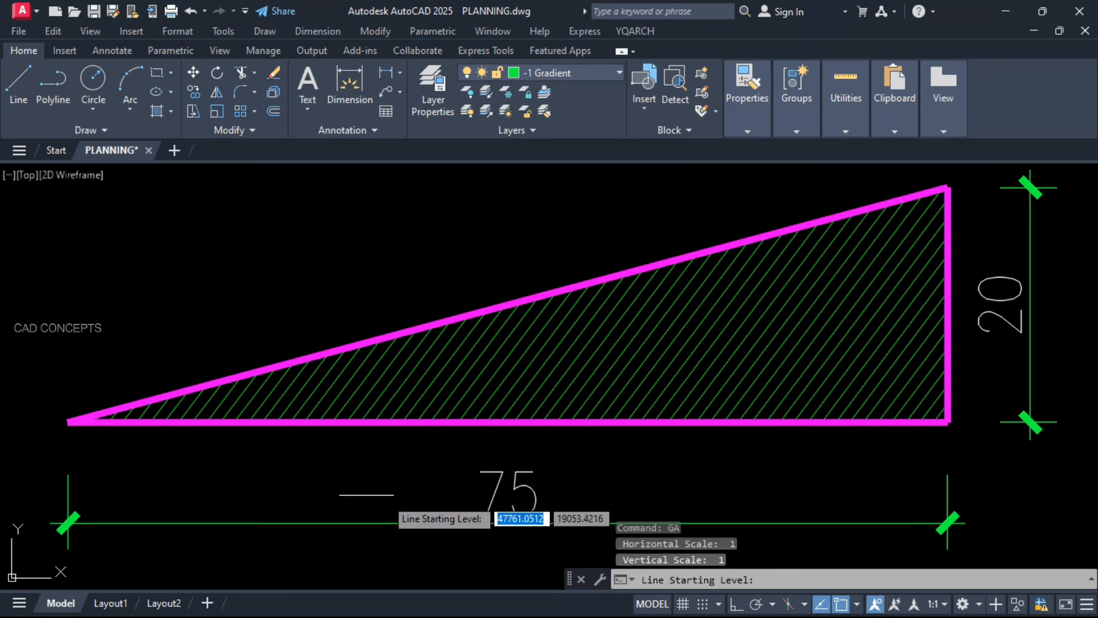
click(68, 419)
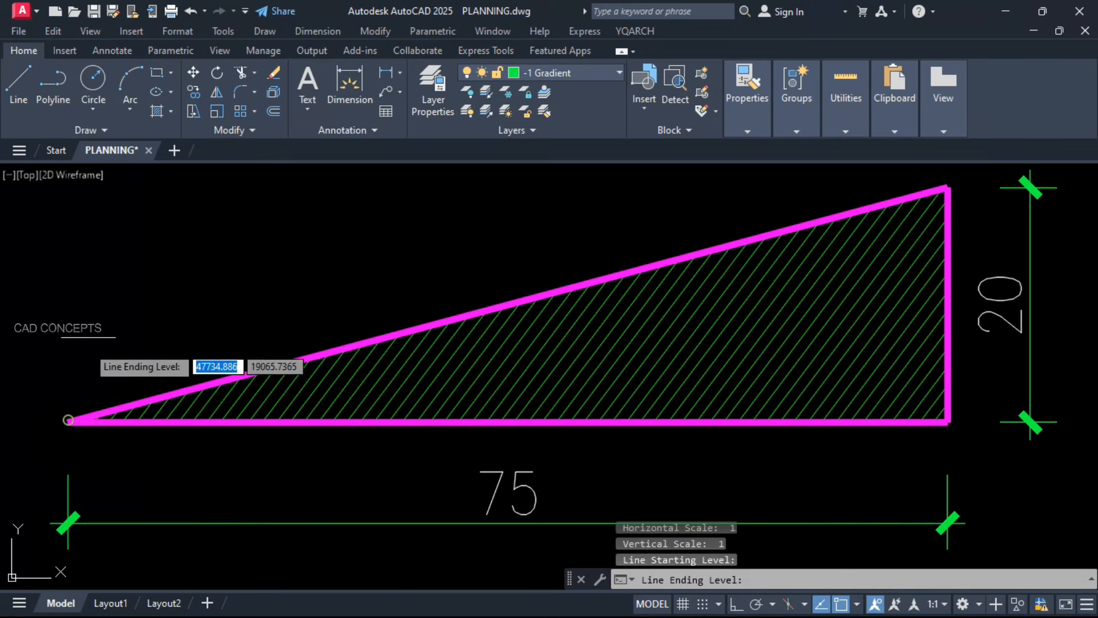
click(947, 187)
key(Escape)
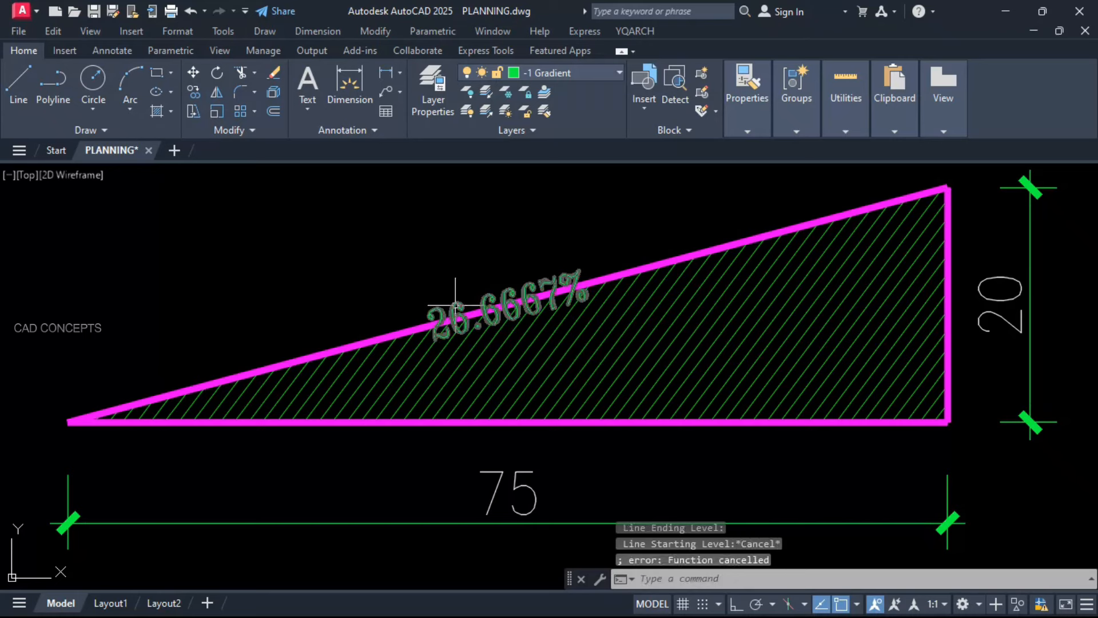
Step: Move the gradient label of the 75 by 20 triangle straight up so it sits just above the sloping edge
click(455, 304)
text(m)
key(Return)
click(437, 300)
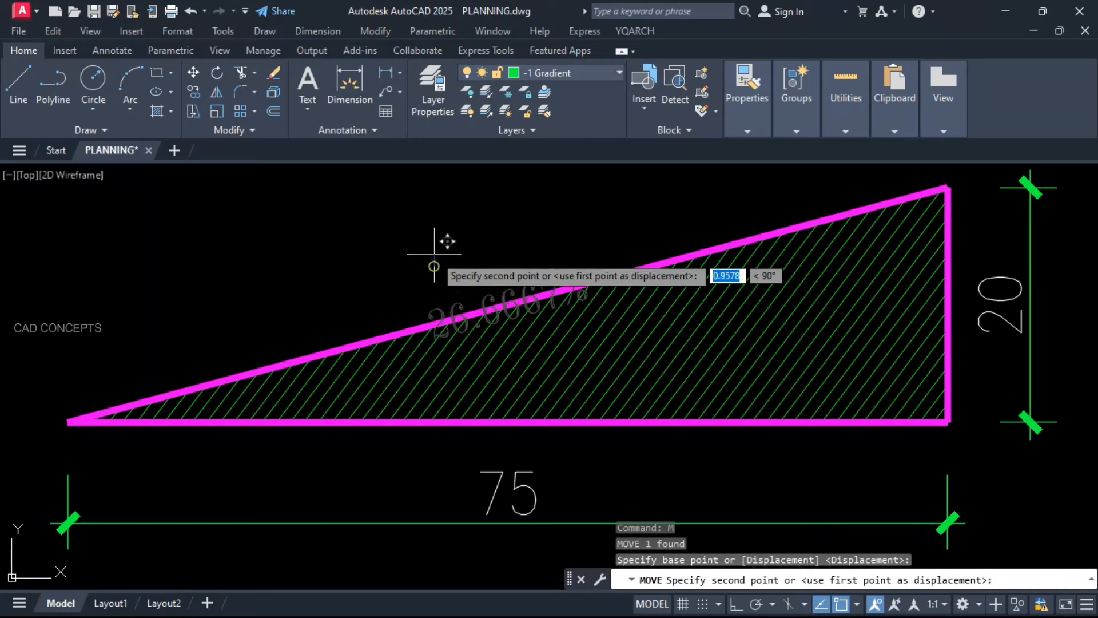
click(434, 238)
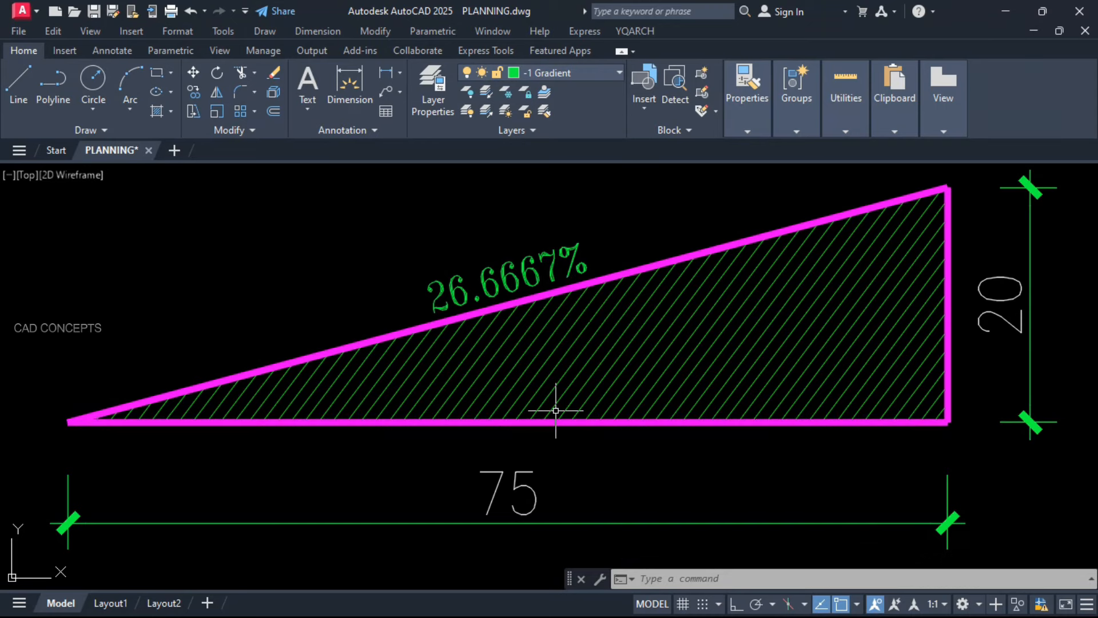
Step: Label the slope of the 90 by 25 triangle with GA, using horizontal and vertical scales of 1 and the sloping edge's endpoints
scroll(263, 393, down, 4)
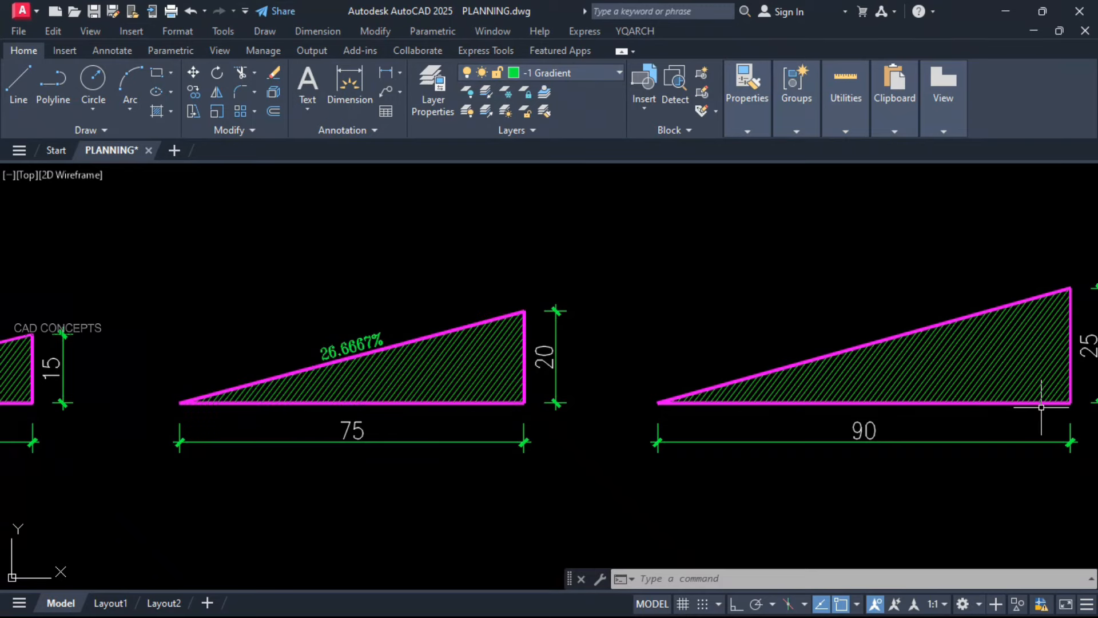
middle_drag(1028, 405, 714, 440)
click(821, 310)
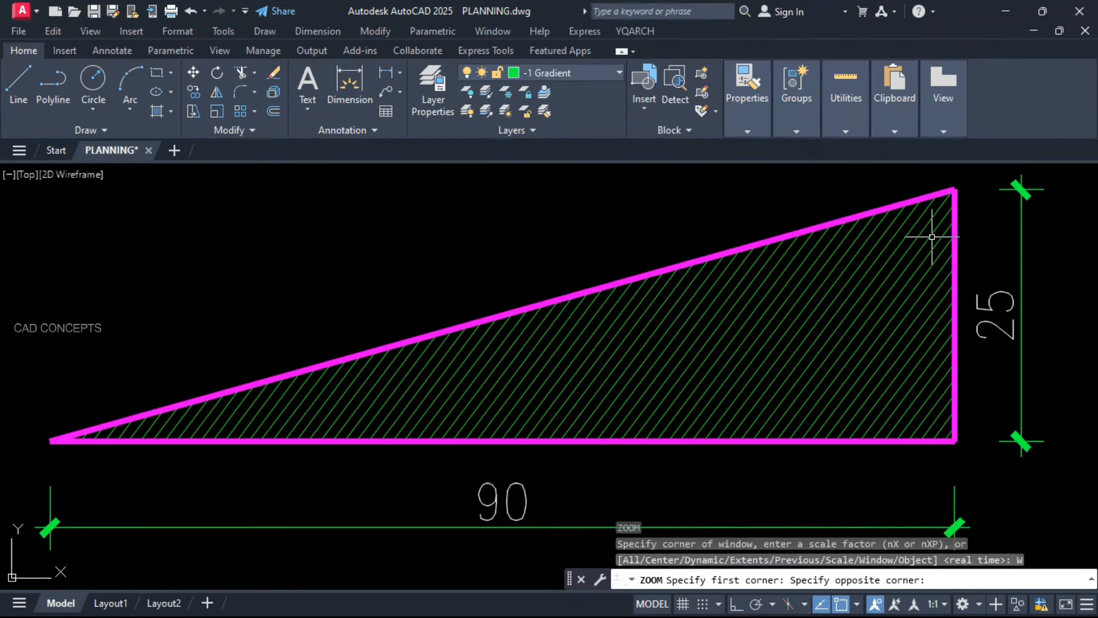
key(Escape)
key(Escape)
key(Escape)
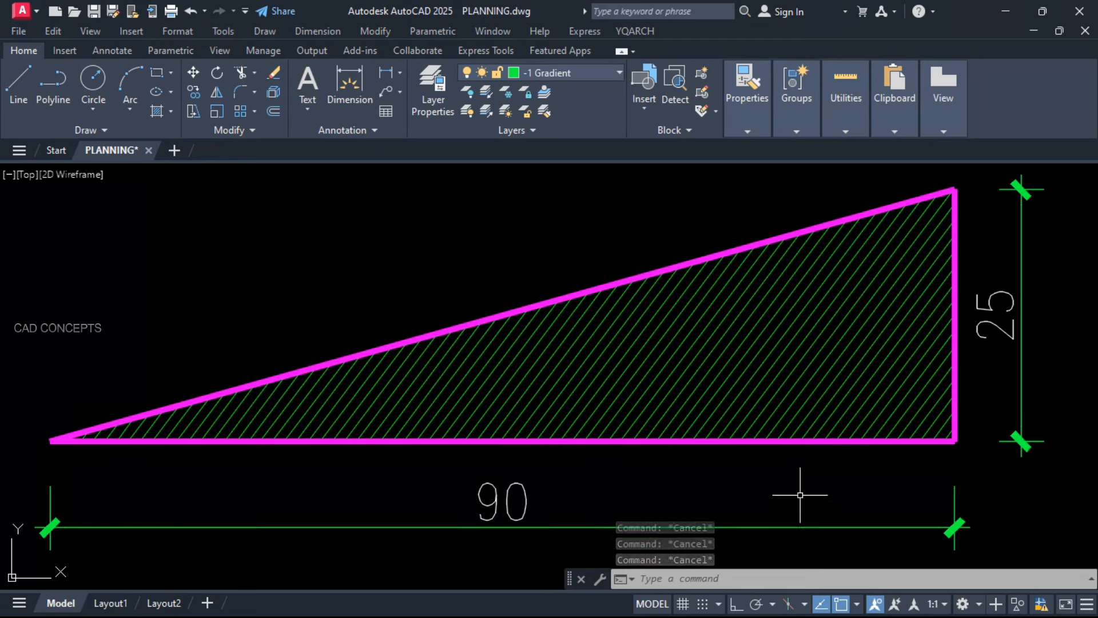
text(GA)
key(Return)
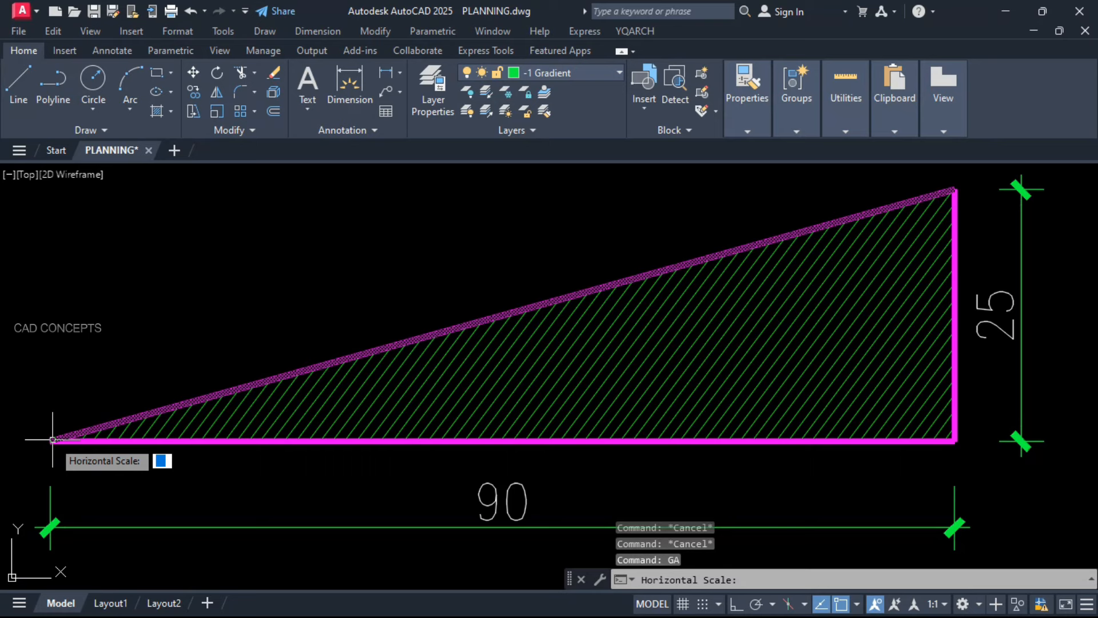
key(Return)
key(Return)
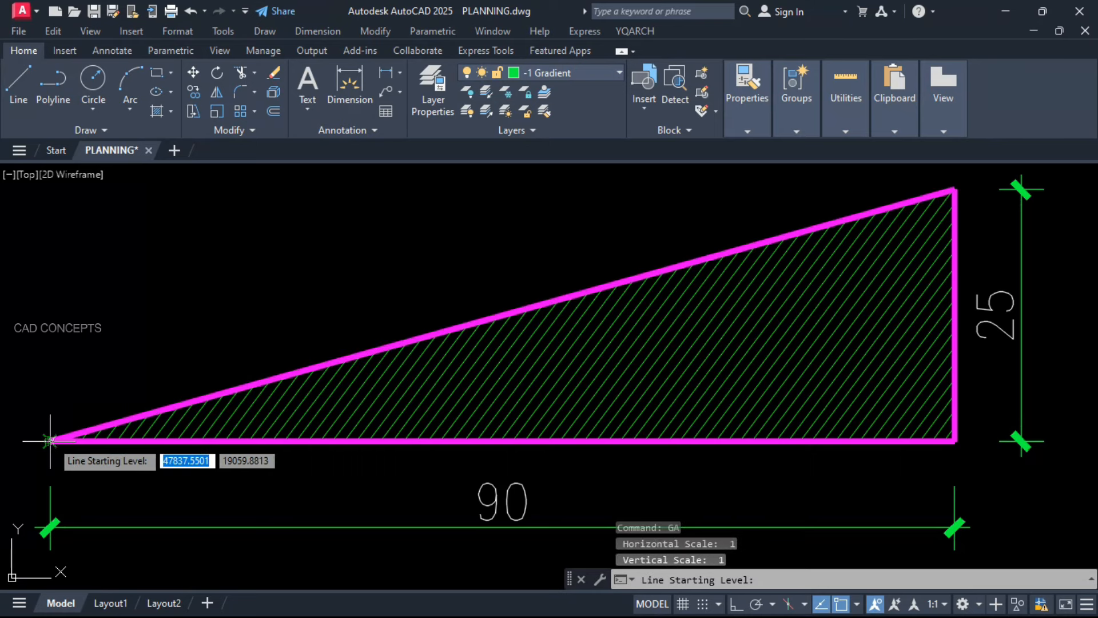
click(52, 440)
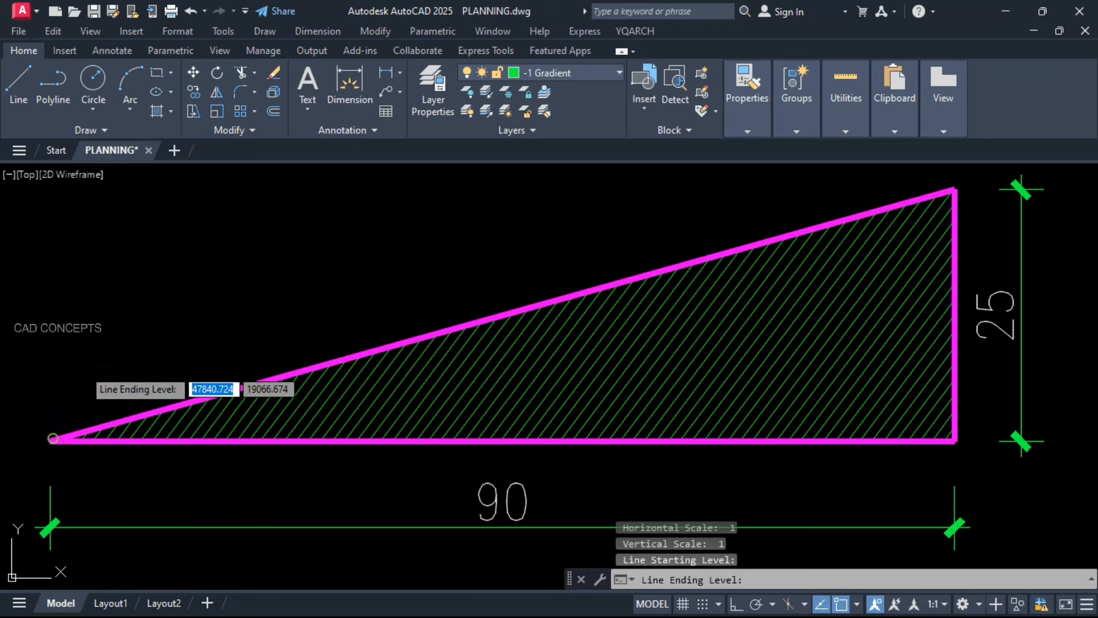
click(952, 192)
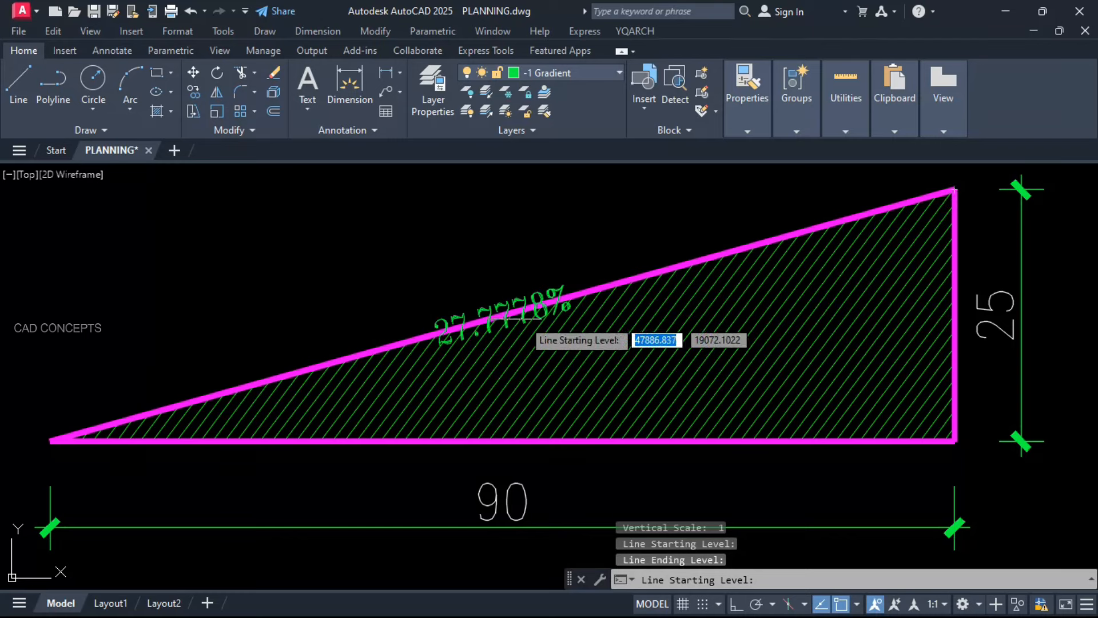
key(Escape)
Step: Move the gradient label of the 90 by 25 triangle just above its sloping edge
click(487, 309)
click(475, 312)
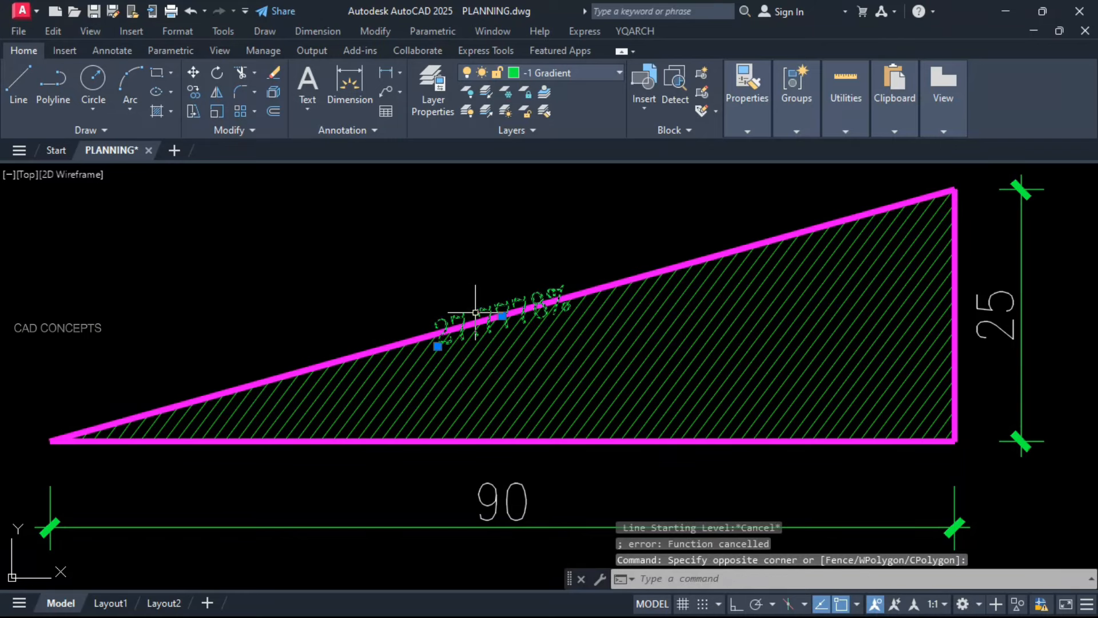
text(m)
key(Return)
click(590, 261)
click(589, 234)
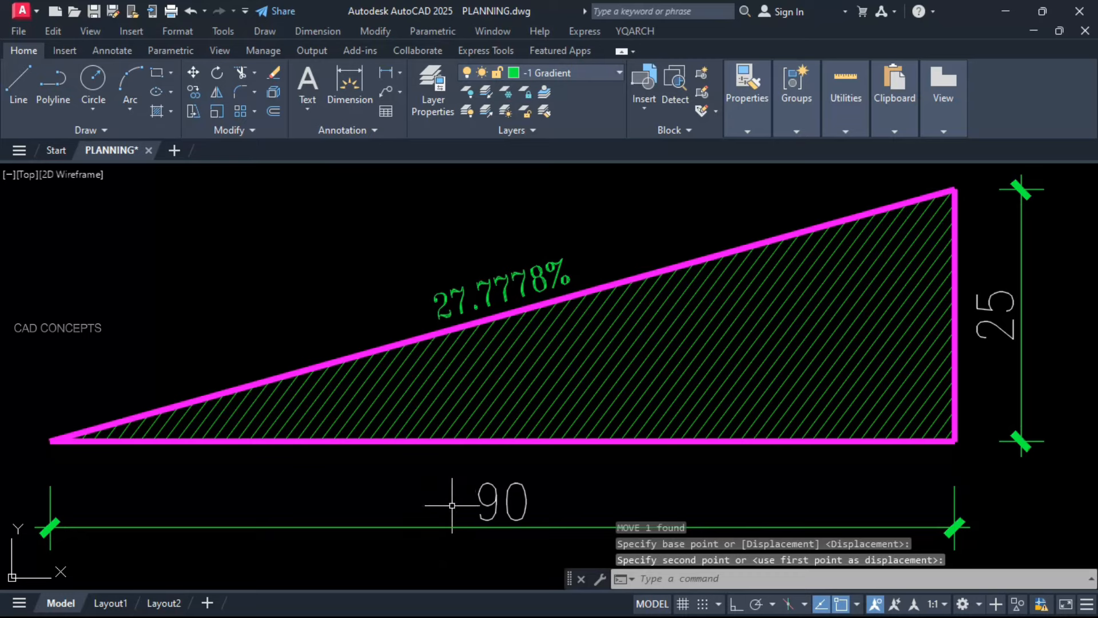
Step: Frame all three labelled triangles in the view with a zoom window to review their gradient labels
scroll(612, 430, down, 5)
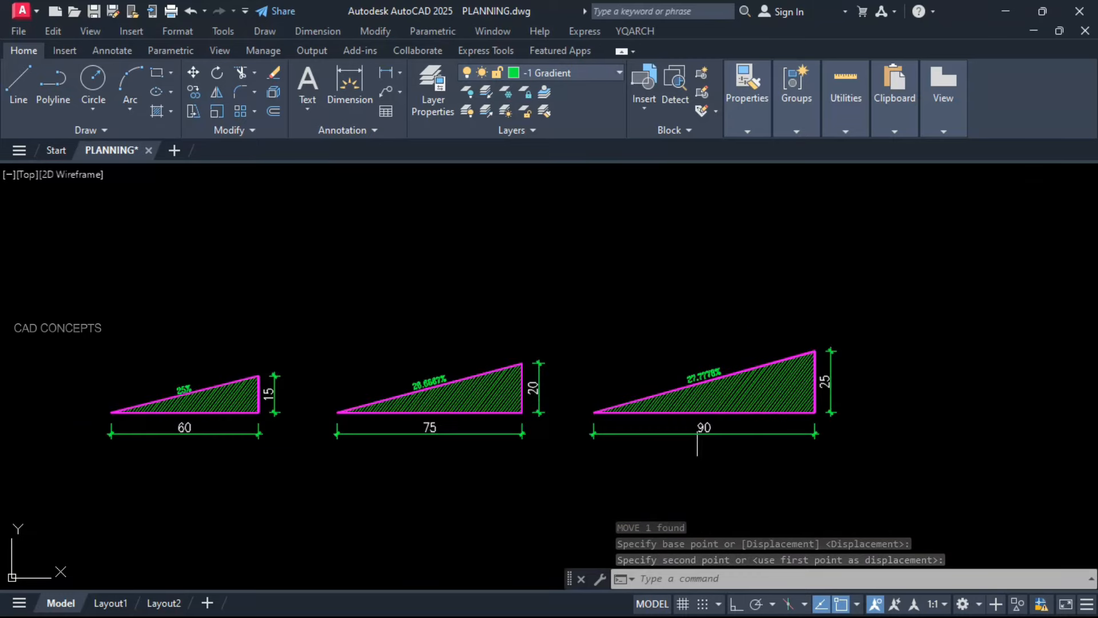
text(z)
key(Return)
text(W)
key(Return)
click(97, 439)
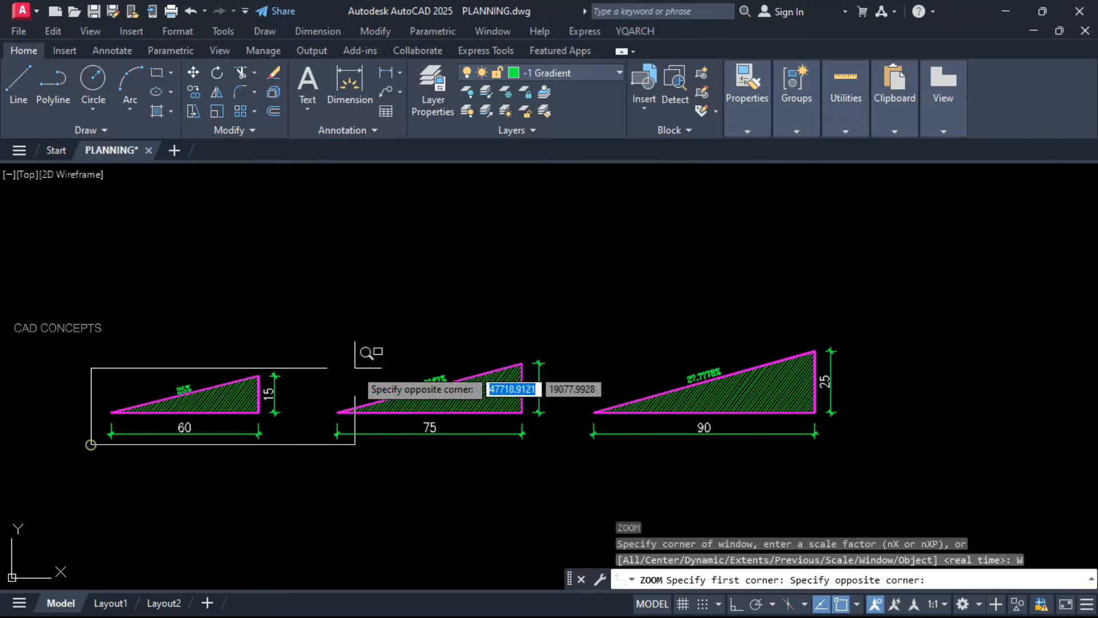
click(841, 320)
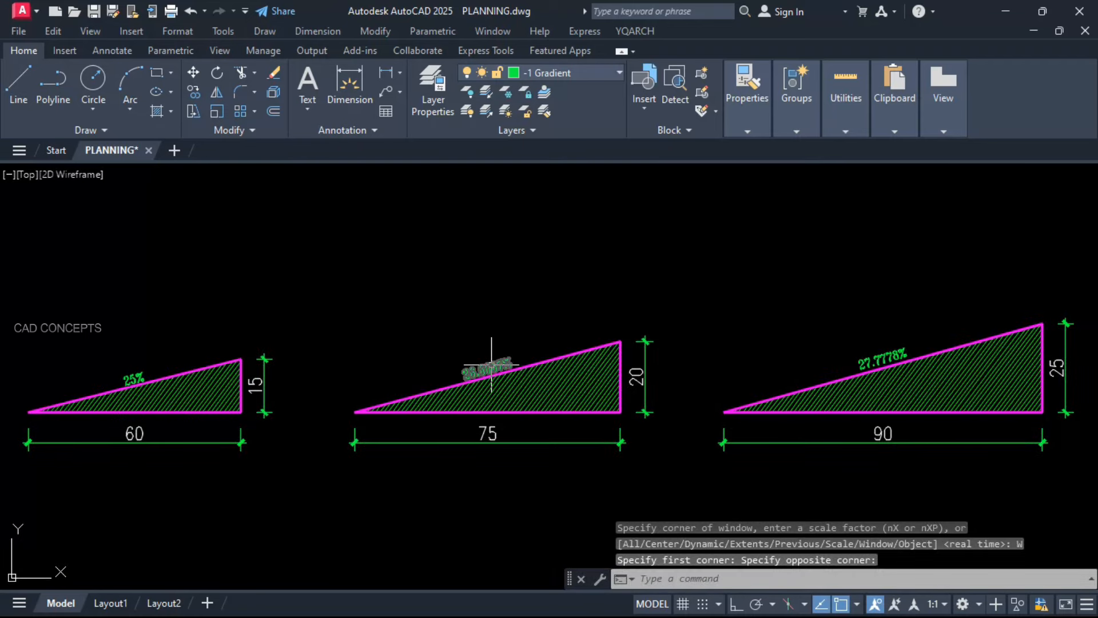
click(873, 361)
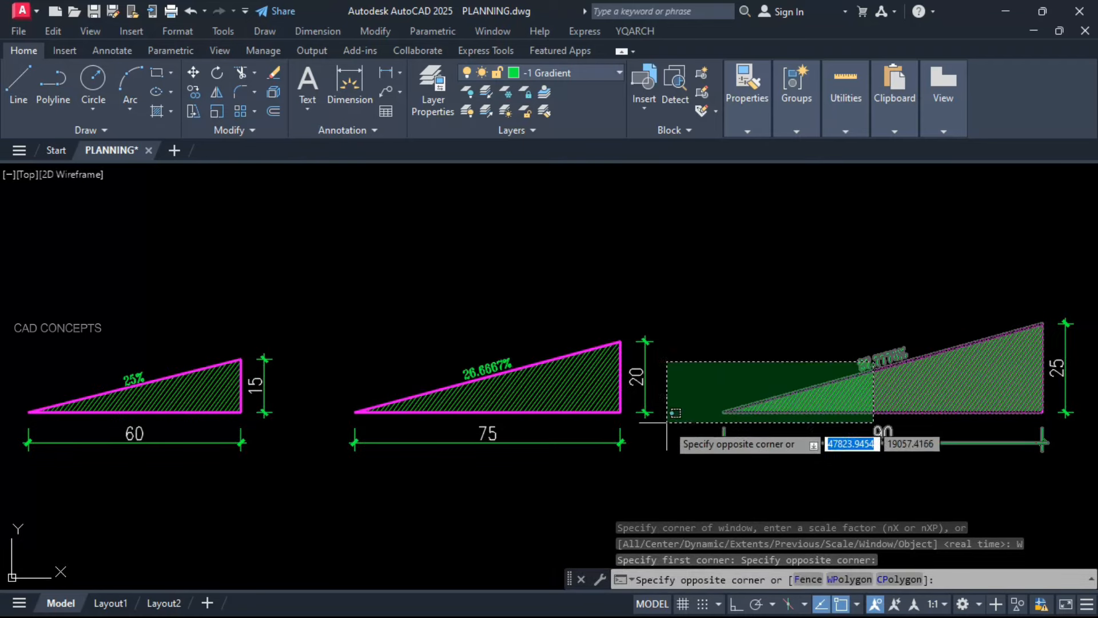
key(Escape)
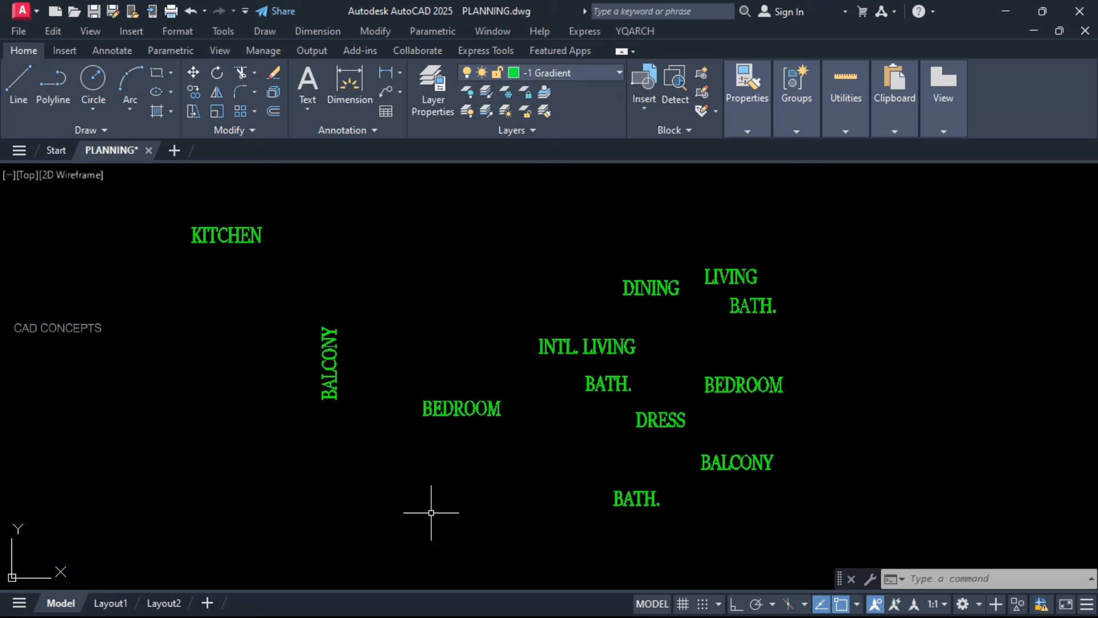
Step: Stack all the scattered room names below KITCHEN with TXTSTACK, using an interline scale factor of 2 and unchanged text height
text(XT)
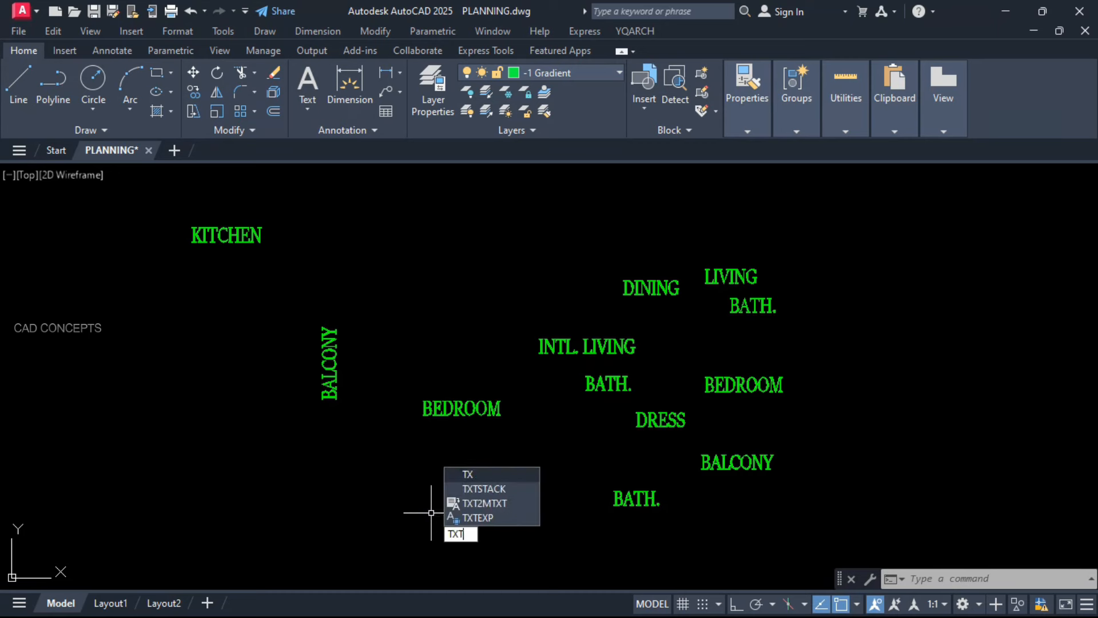
text(STACK)
key(Return)
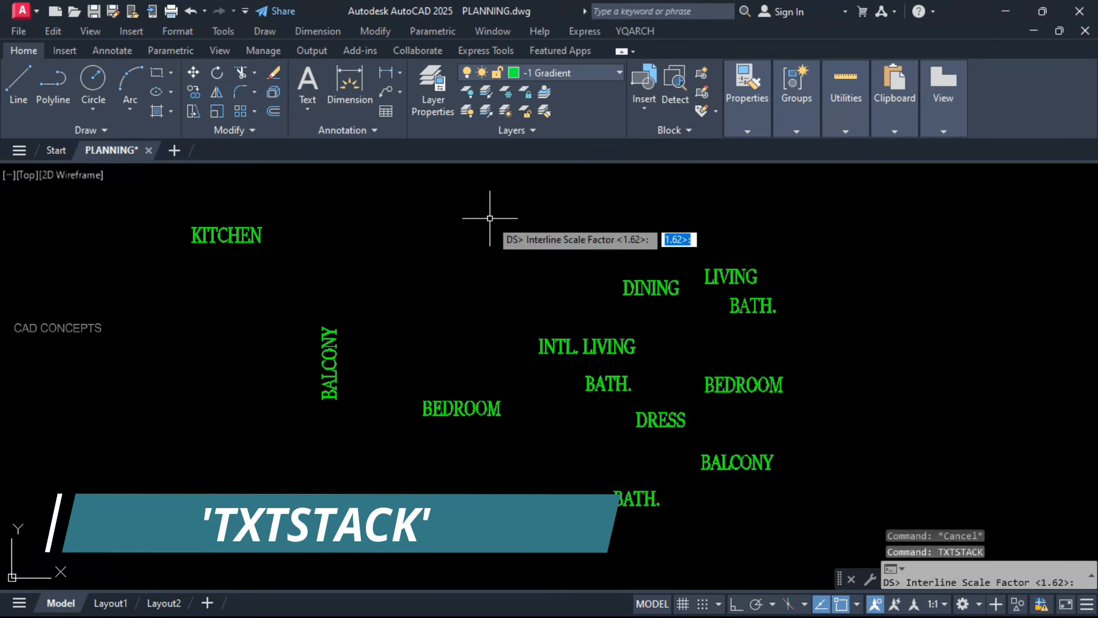
text(2)
key(Return)
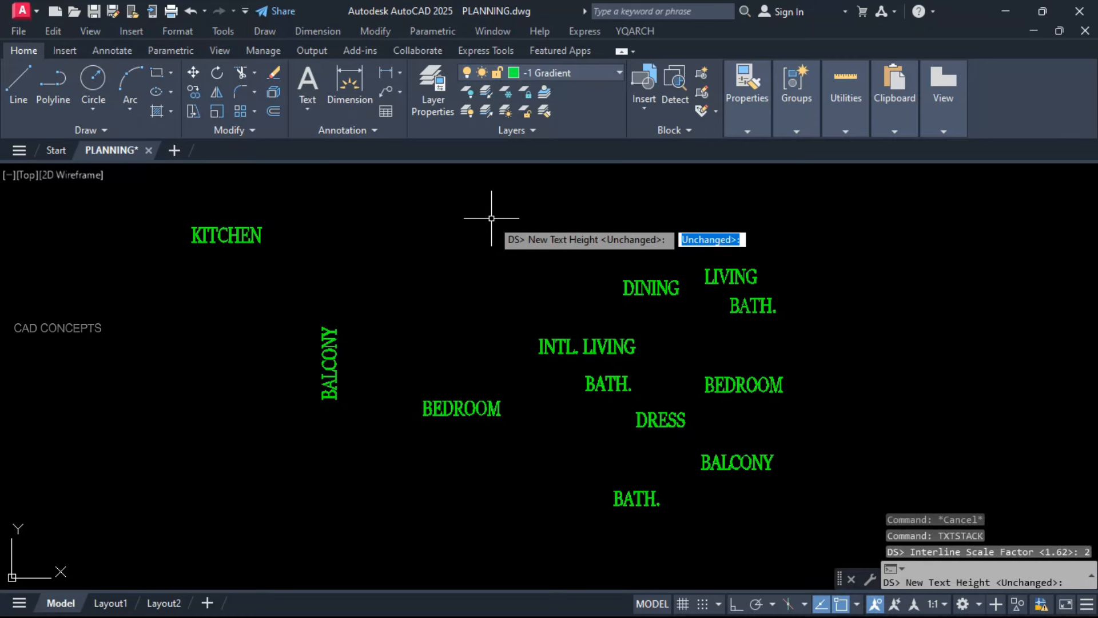
key(Return)
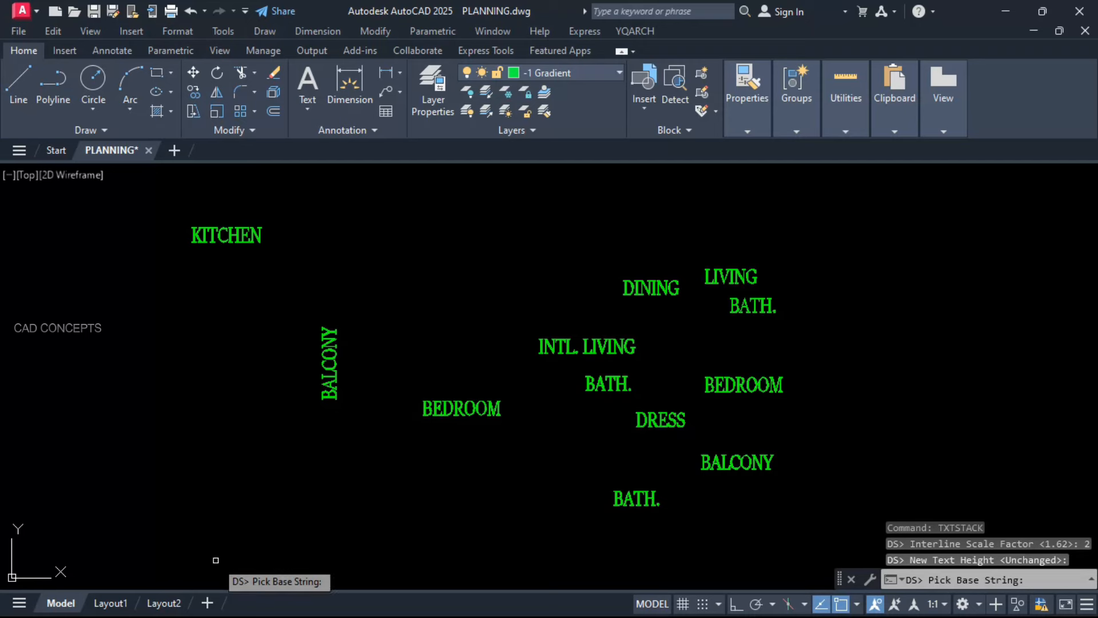
click(243, 235)
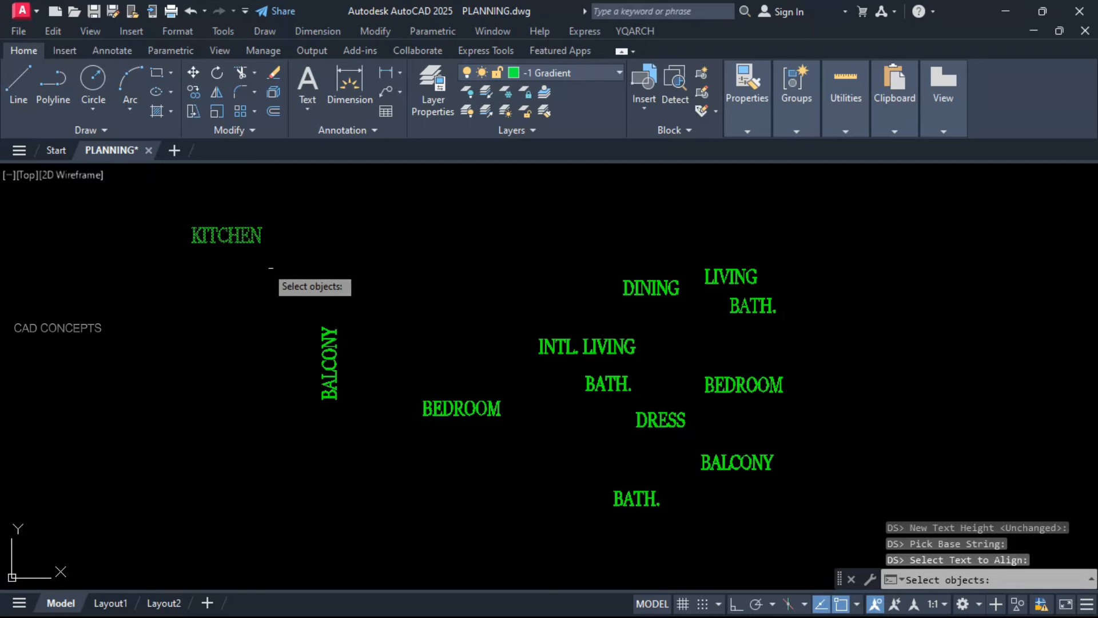
click(347, 191)
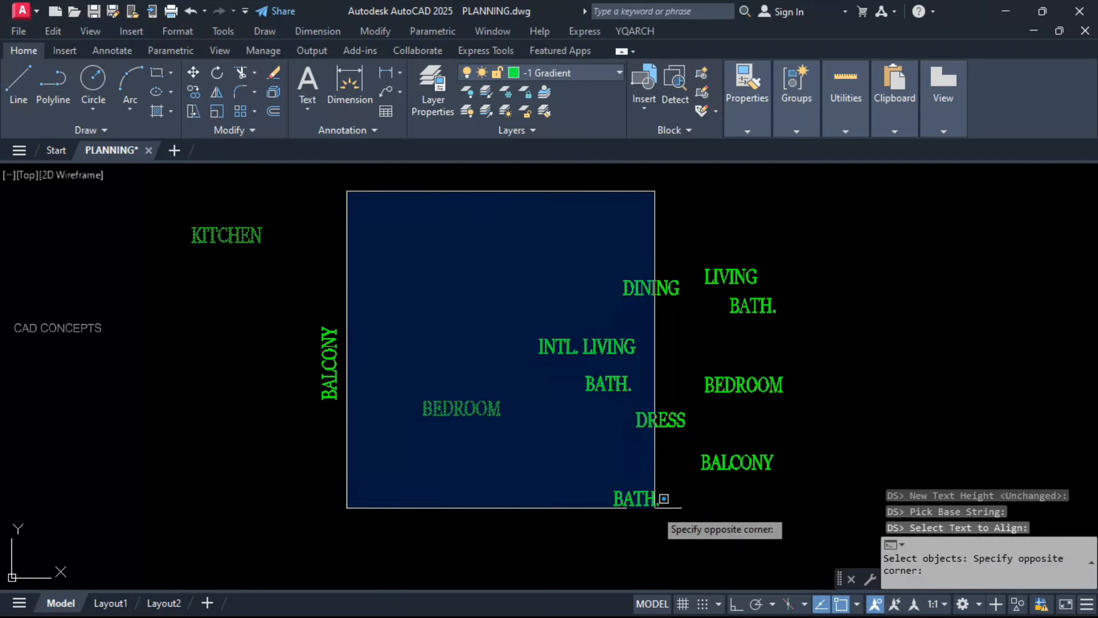
click(794, 543)
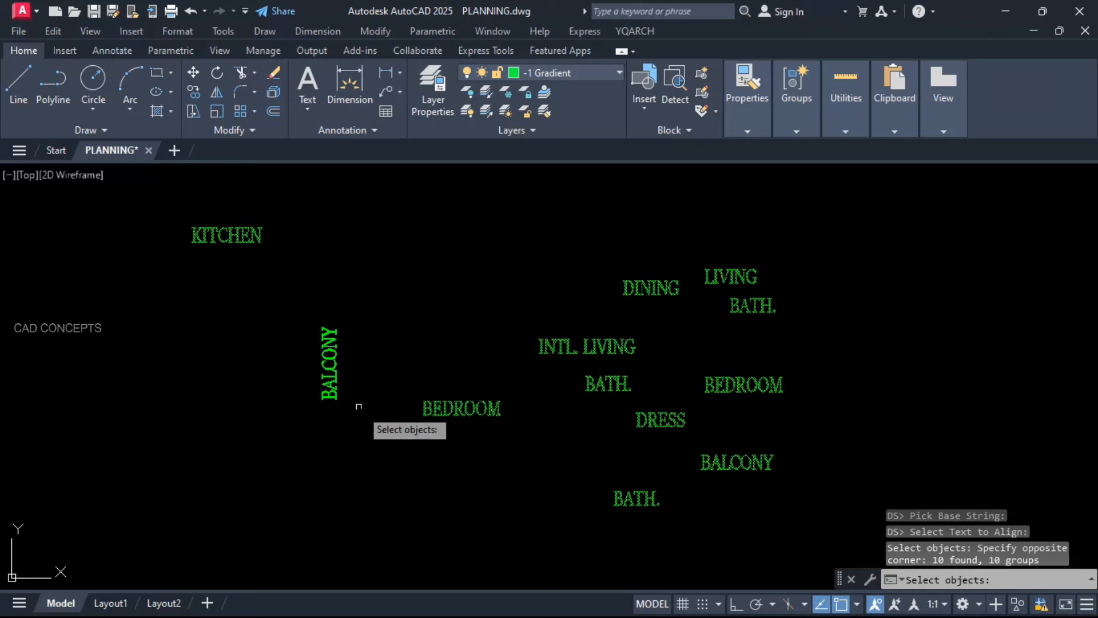
click(336, 380)
key(Return)
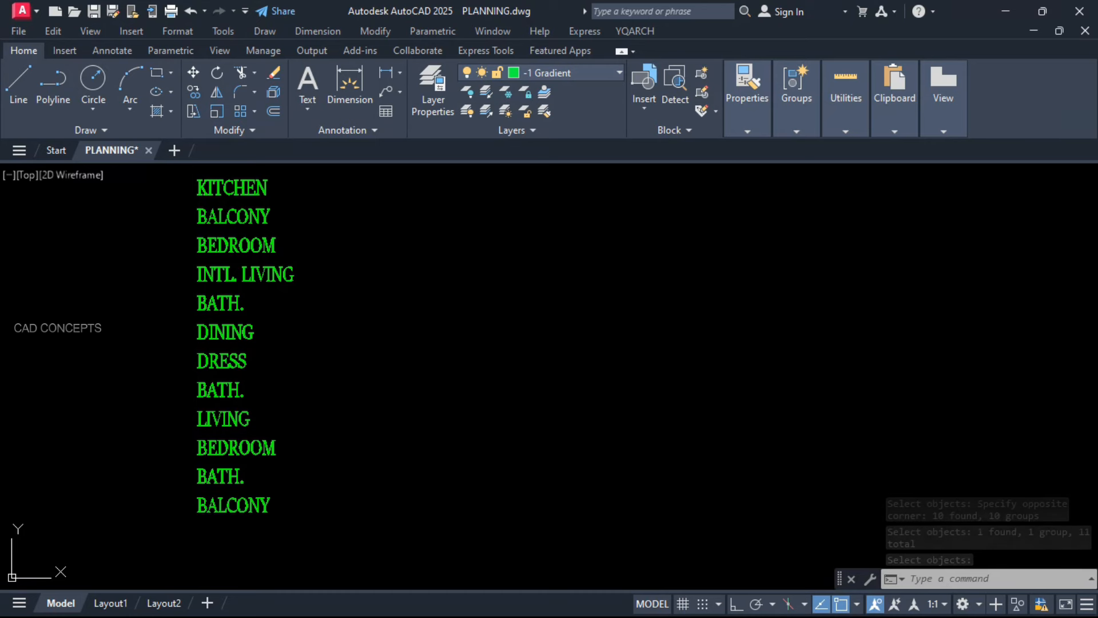
middle_drag(382, 413, 365, 437)
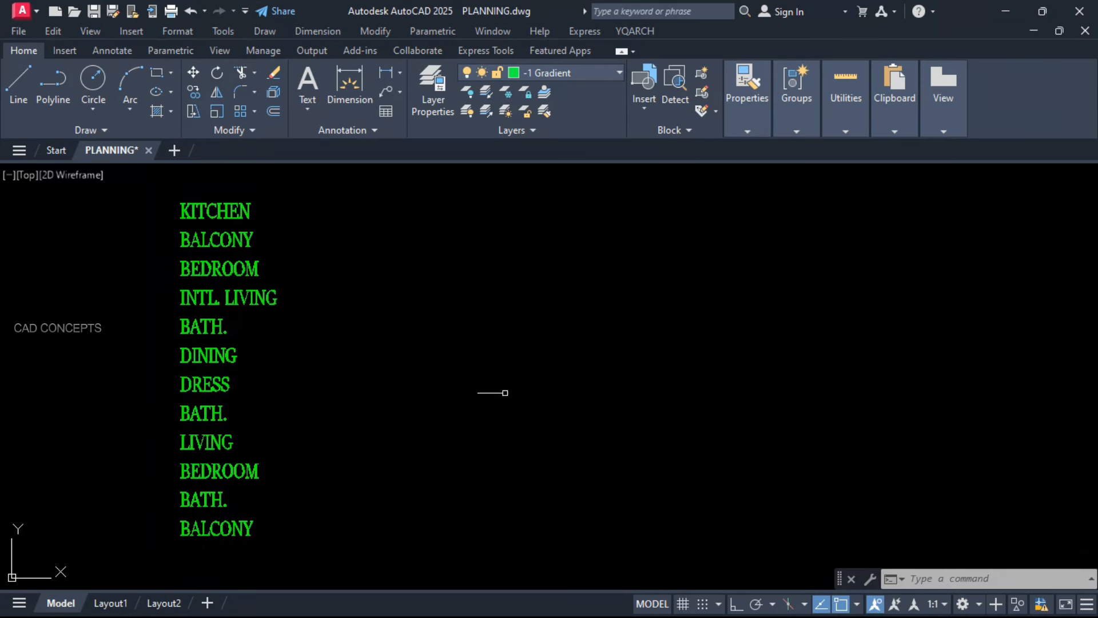
Step: Undo the stacking of the room names under KITCHEN
key(ctrl+z)
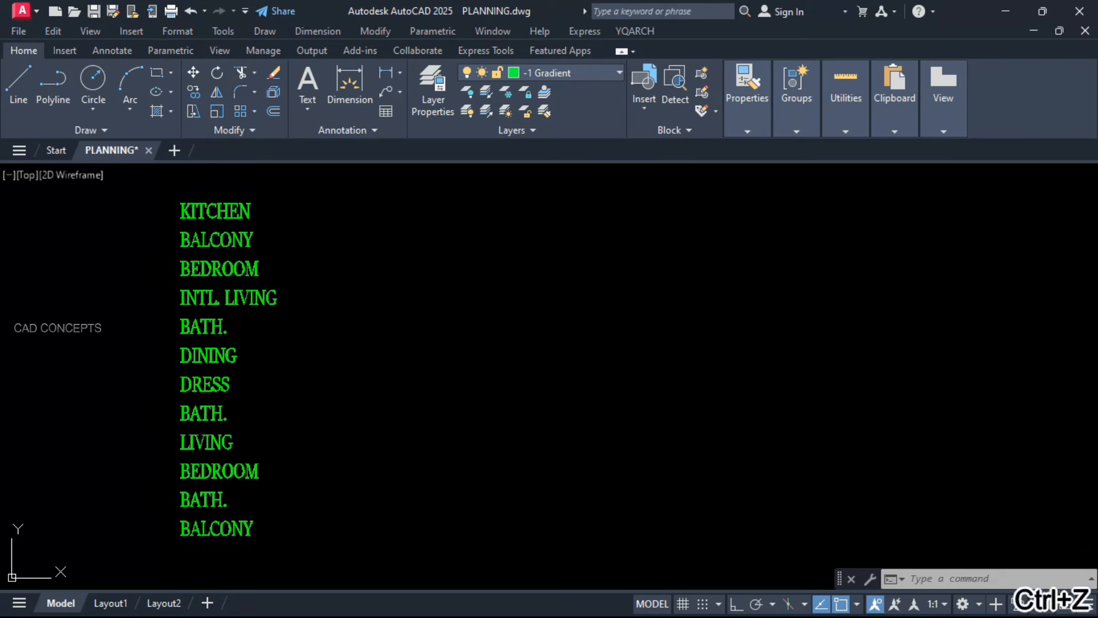
click(476, 369)
key(ctrl+z)
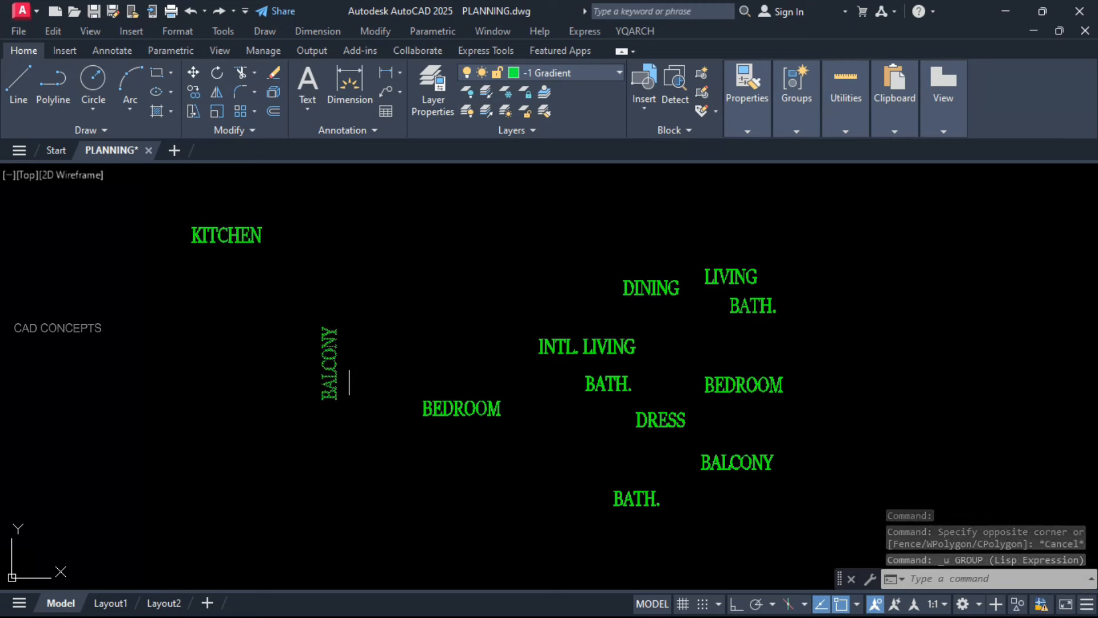
Step: Stack the other room names alongside the vertical BALCONY text with TXTSTACK, using an interline scale factor of 2 and unchanged text height
text(TXTSTACK)
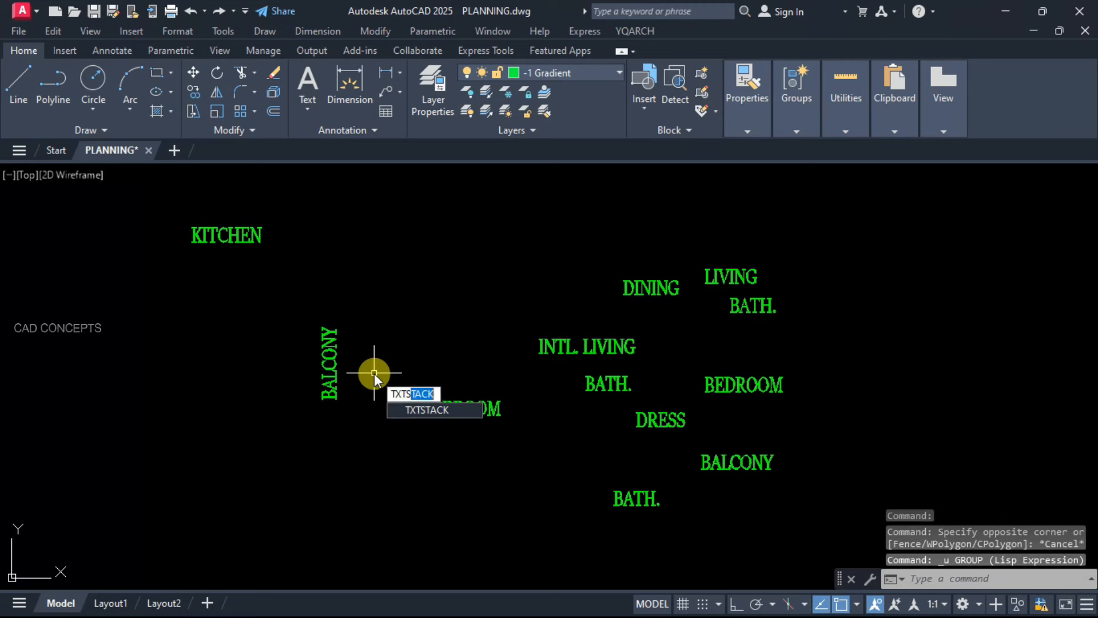
click(414, 411)
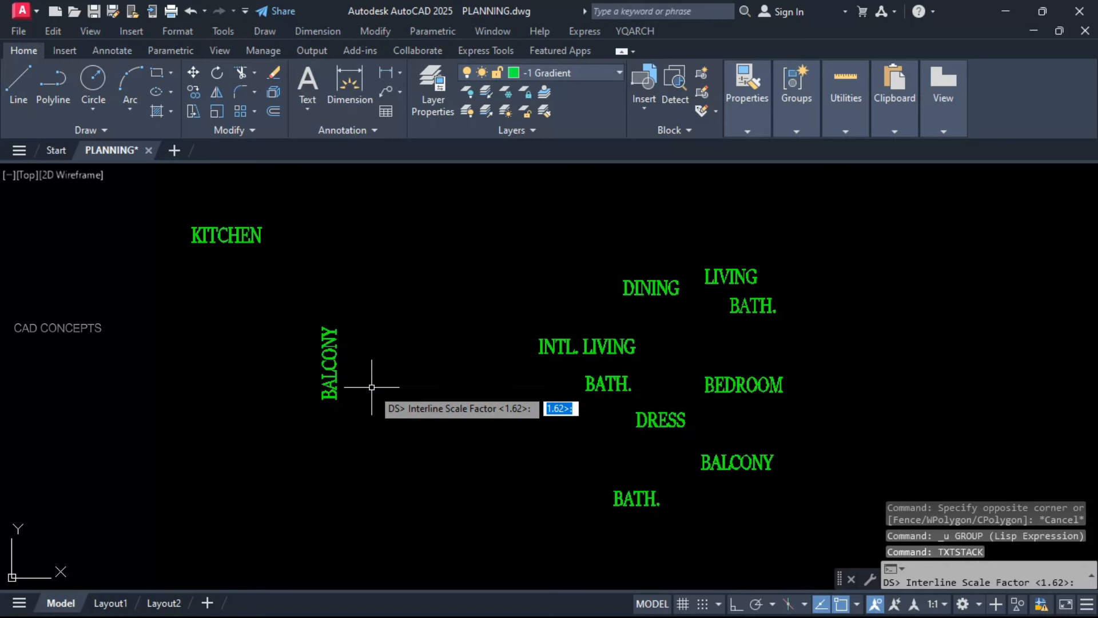
text(2)
key(Return)
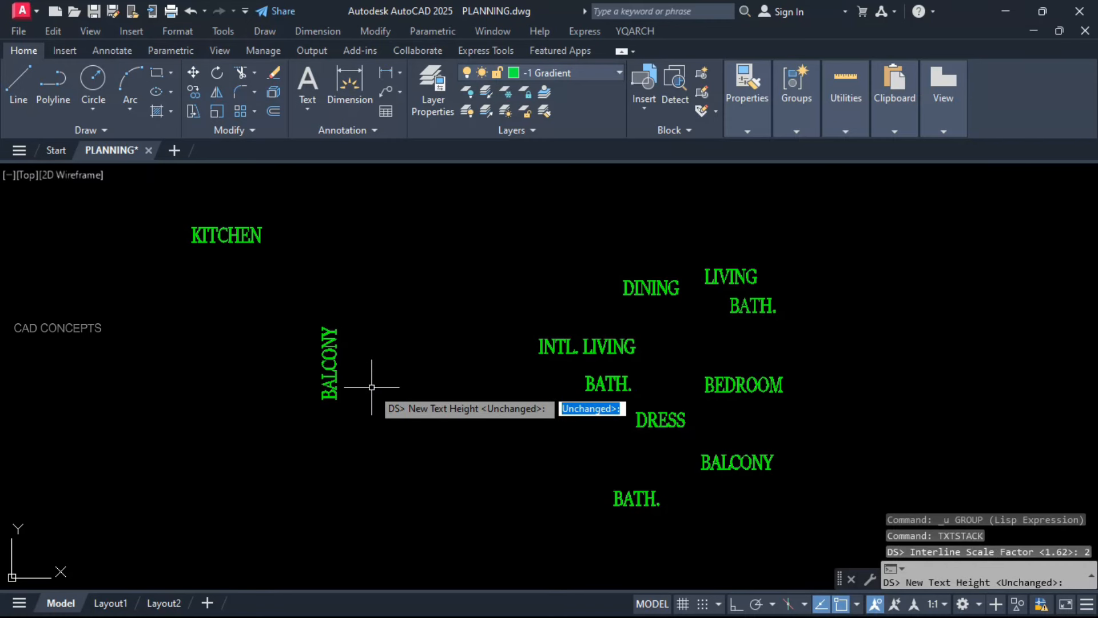
key(Return)
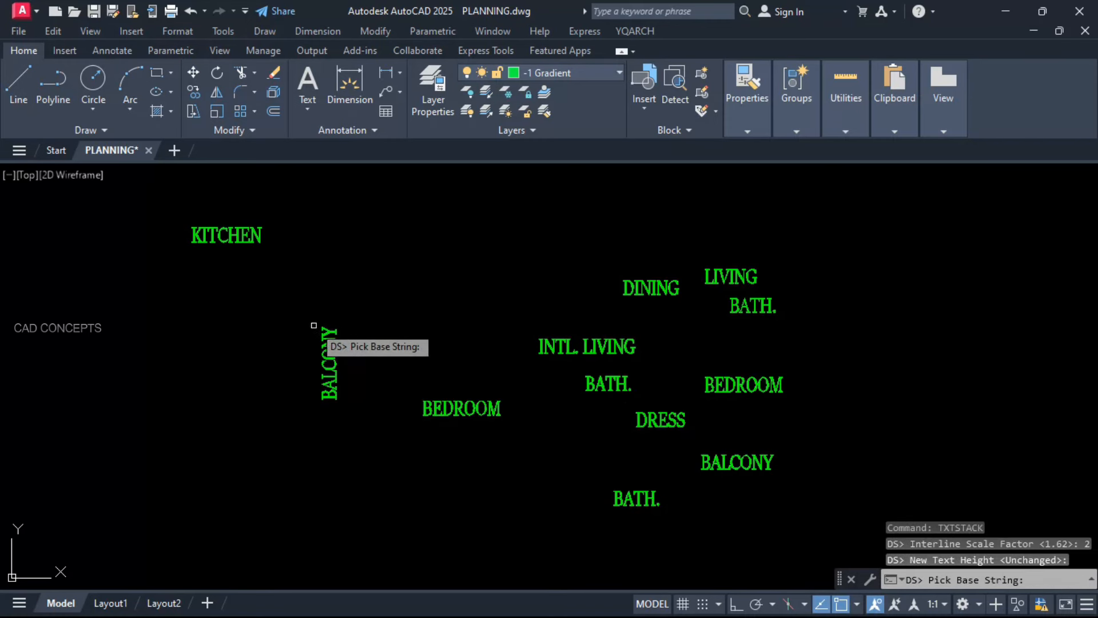
click(329, 343)
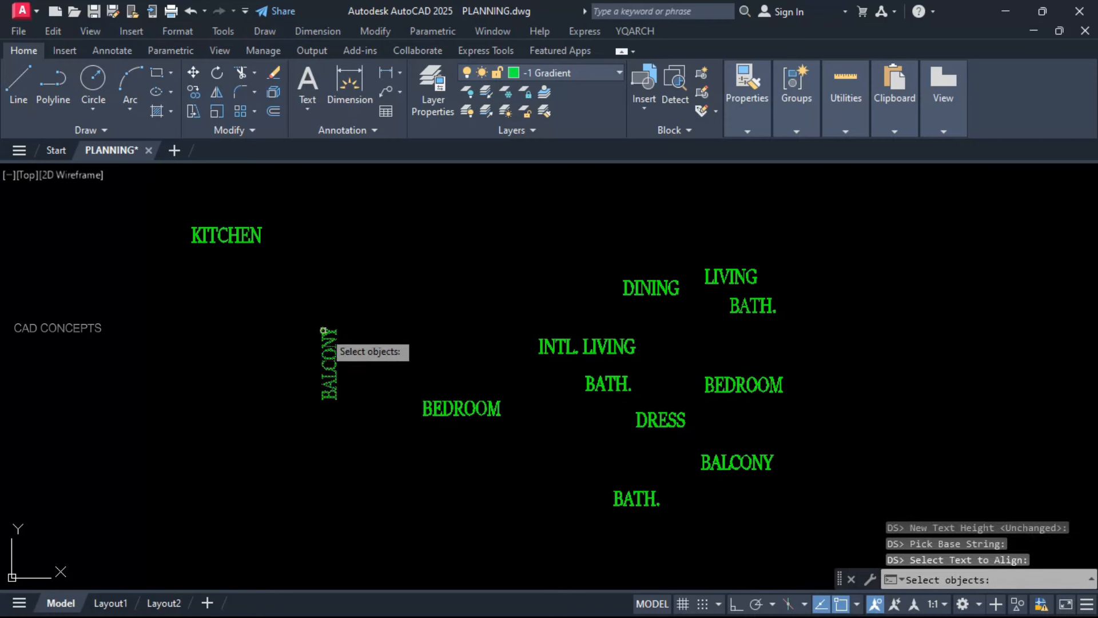
click(163, 189)
shift+click(330, 379)
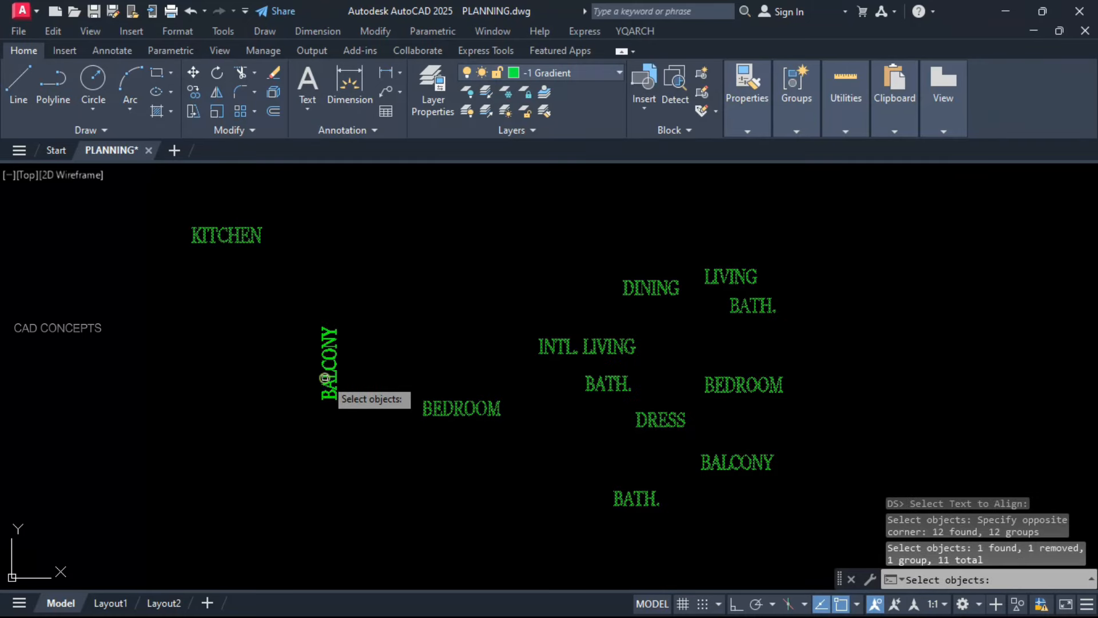
middle_drag(366, 378, 285, 383)
key(Return)
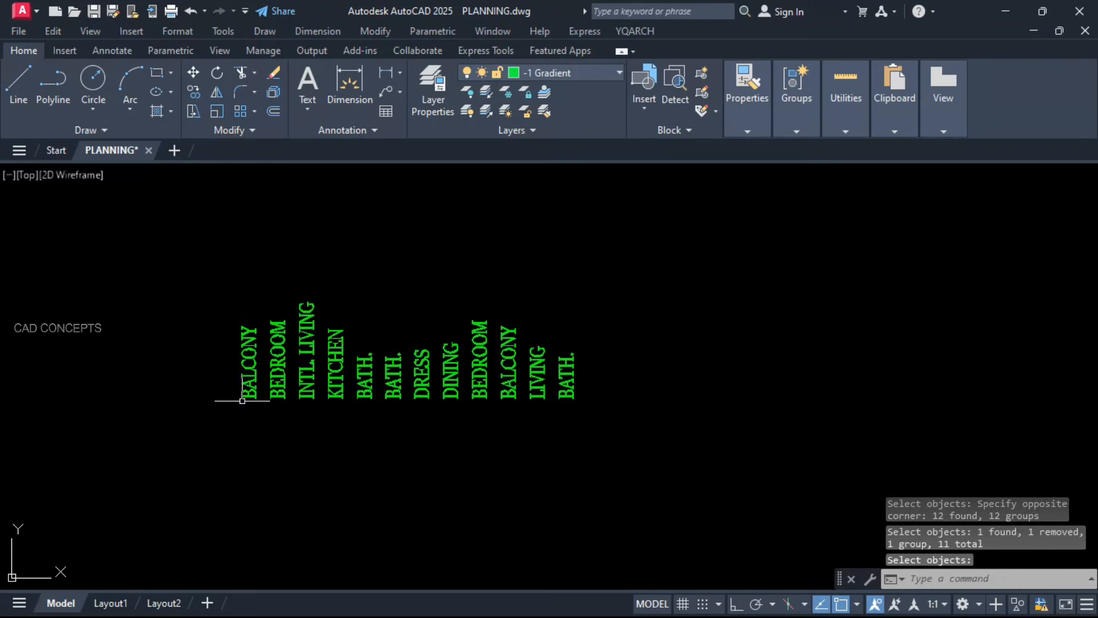
mouse_move(538, 415)
middle_down()
mouse_move(748, 429)
mouse_move(710, 441)
middle_up()
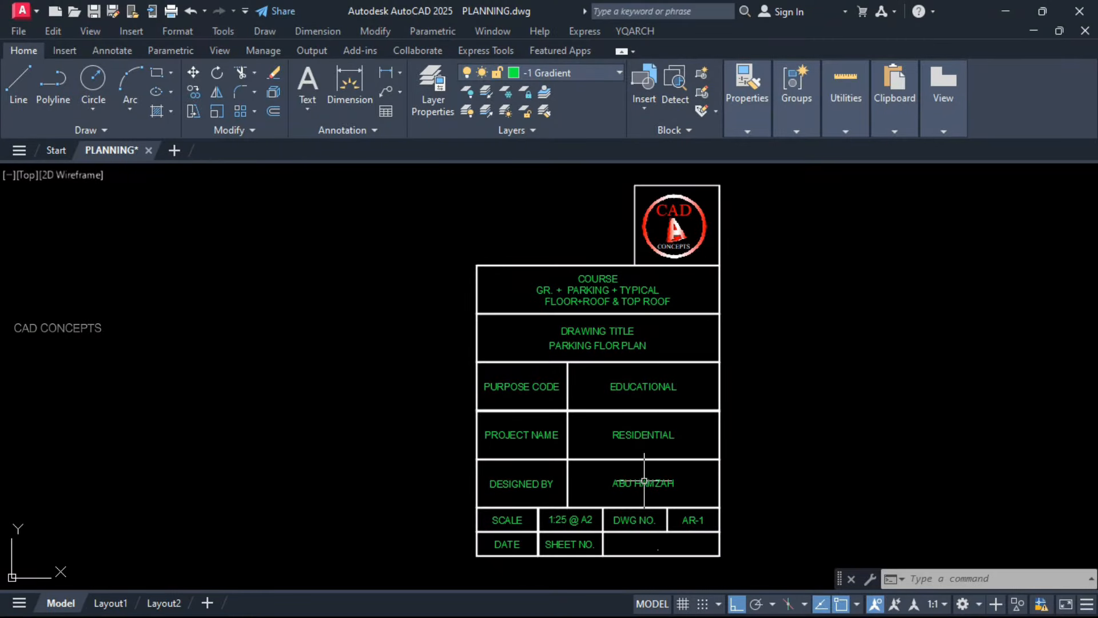
Step: Insert the current time and date with CTIME into the empty title block cell beside SHEET NO
scroll(578, 567, up, 5)
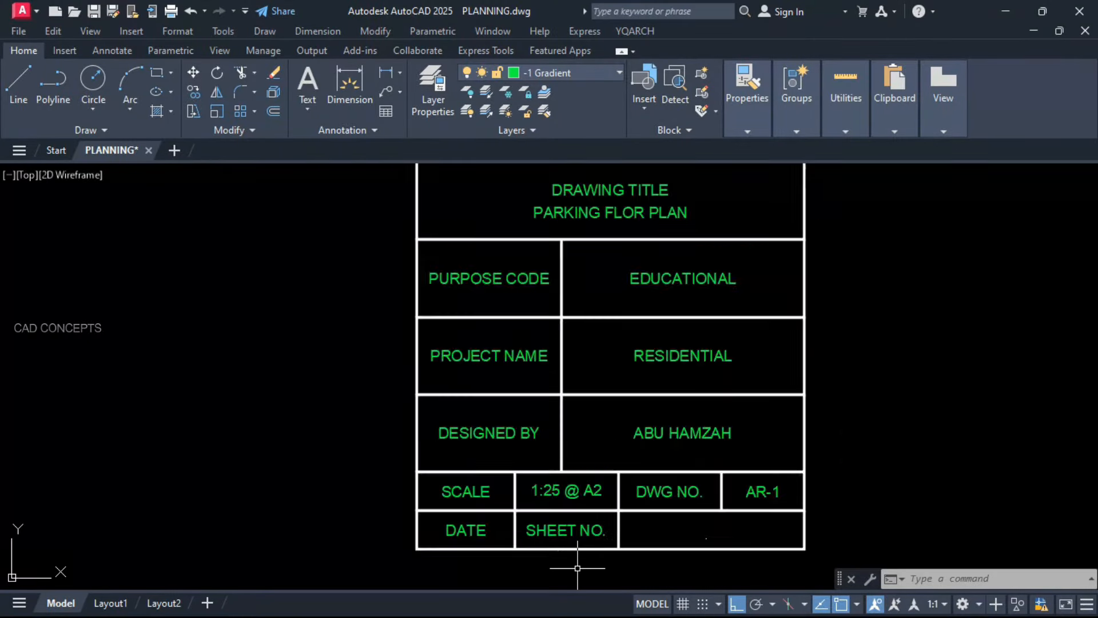
middle_drag(658, 366, 681, 544)
scroll(669, 503, down, 3)
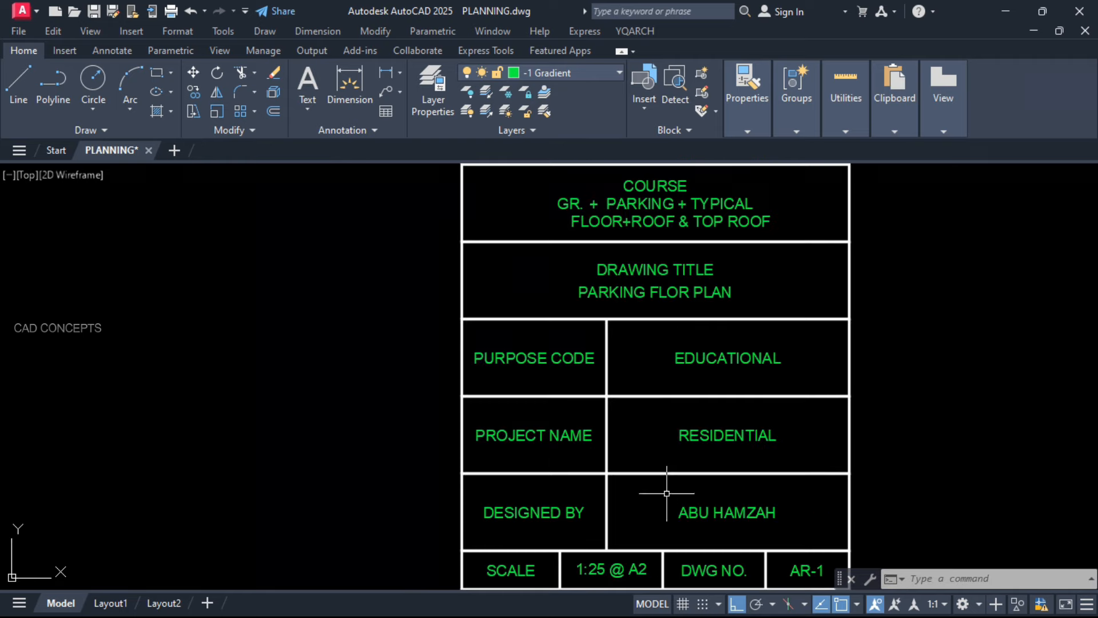
scroll(650, 280, down, 3)
scroll(656, 515, up, 4)
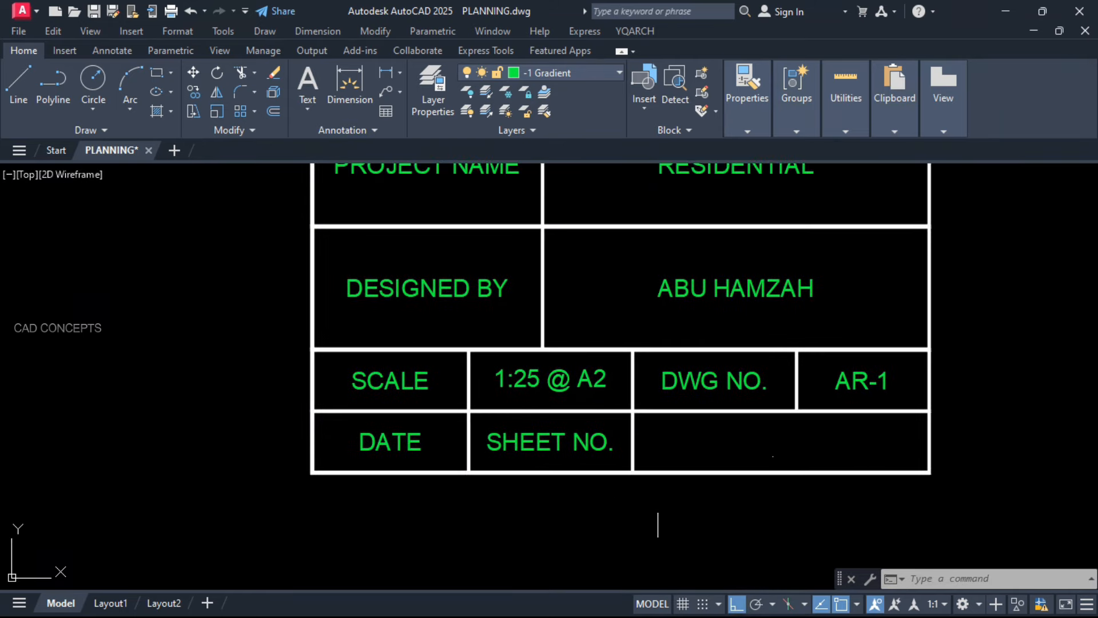
scroll(711, 456, up, 2)
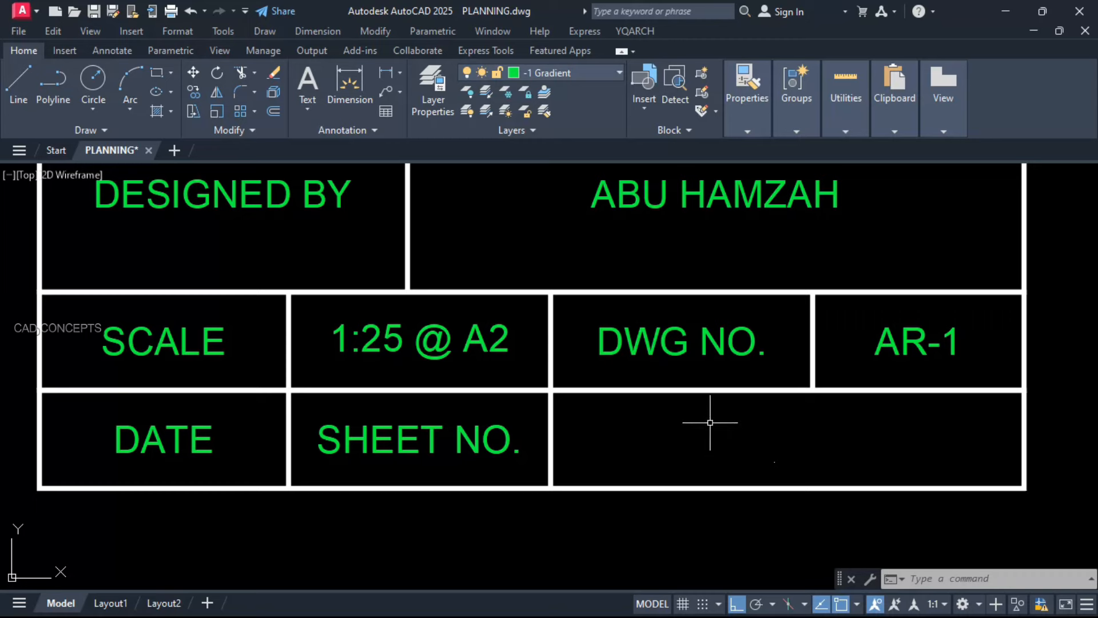
text(CT)
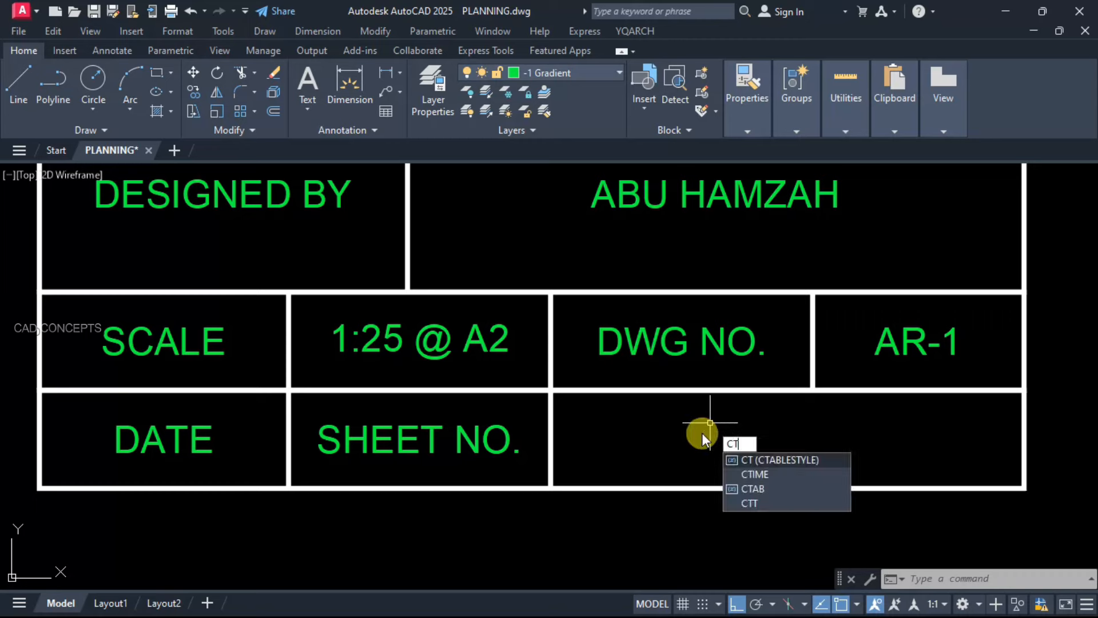
click(755, 476)
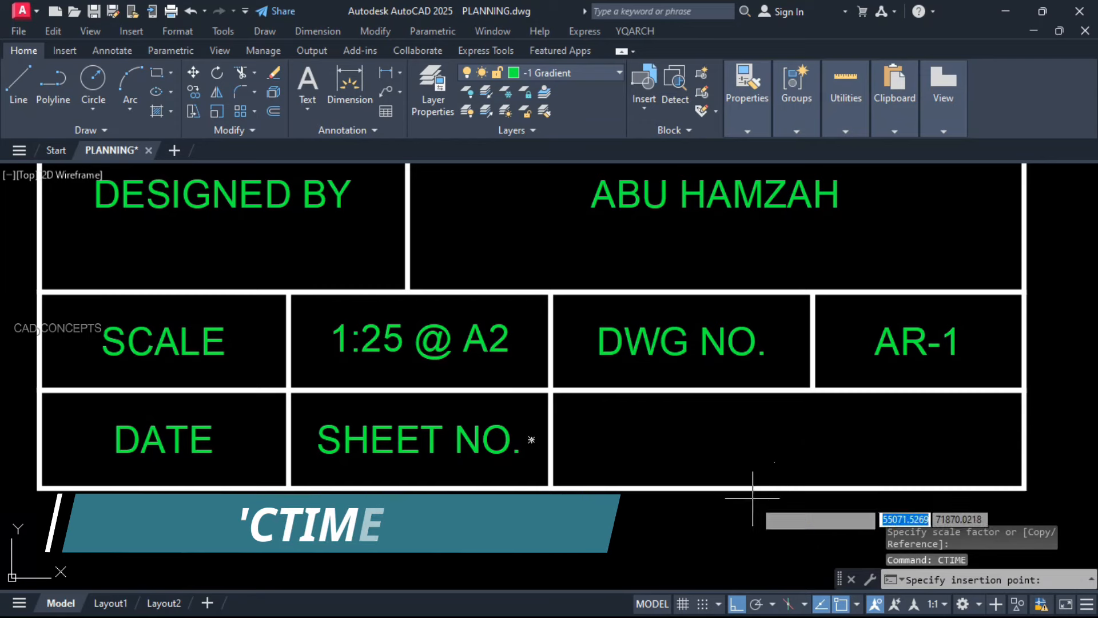
click(776, 462)
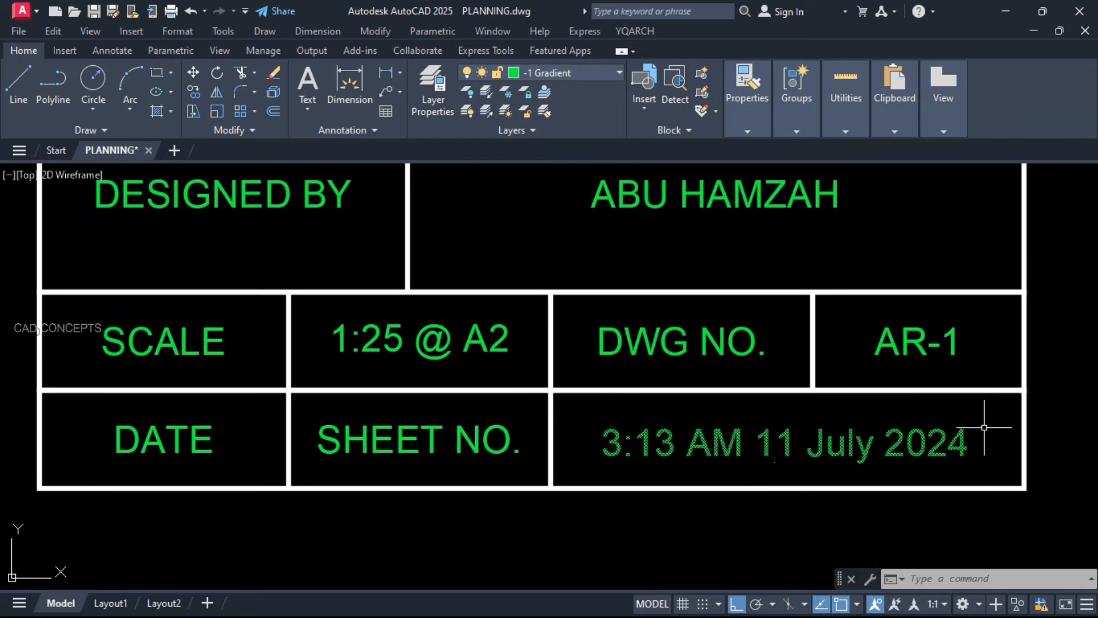
click(830, 452)
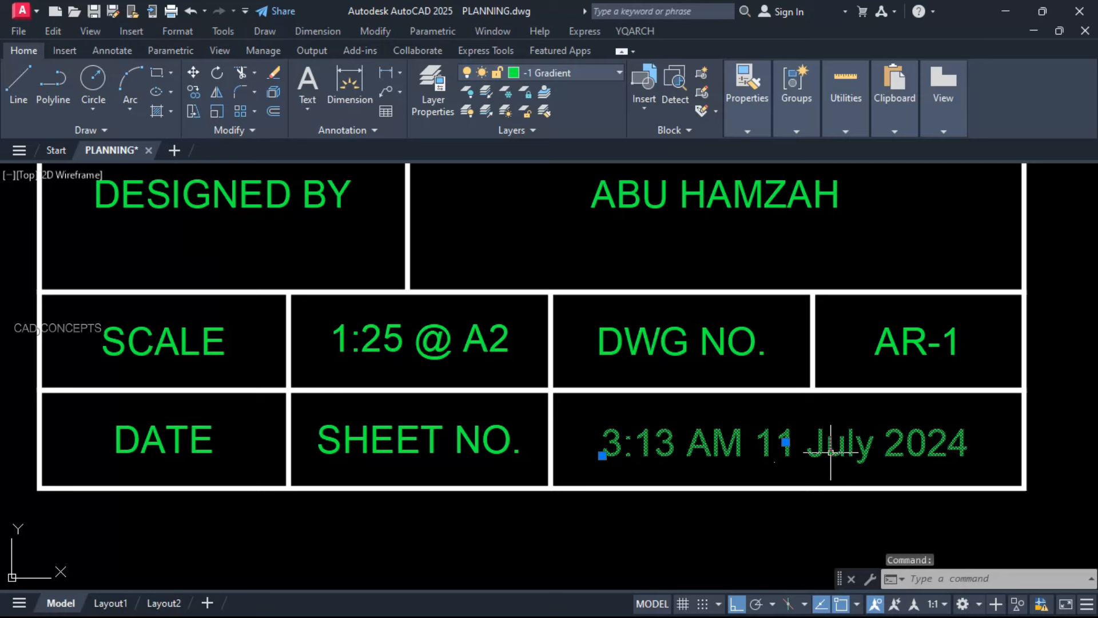
key(Escape)
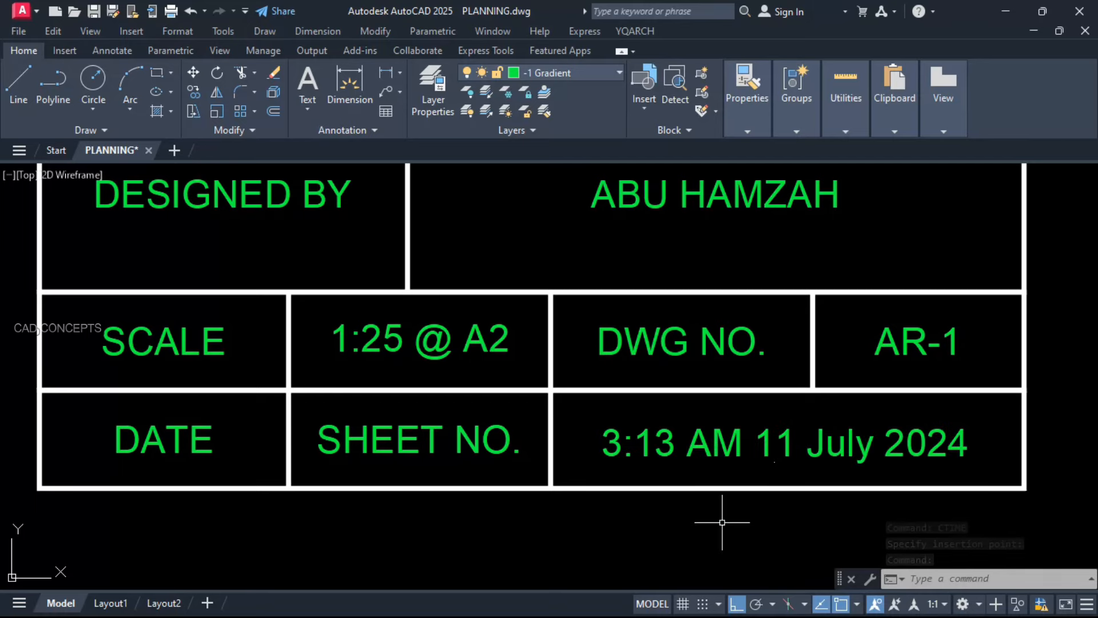
scroll(722, 522, down, 5)
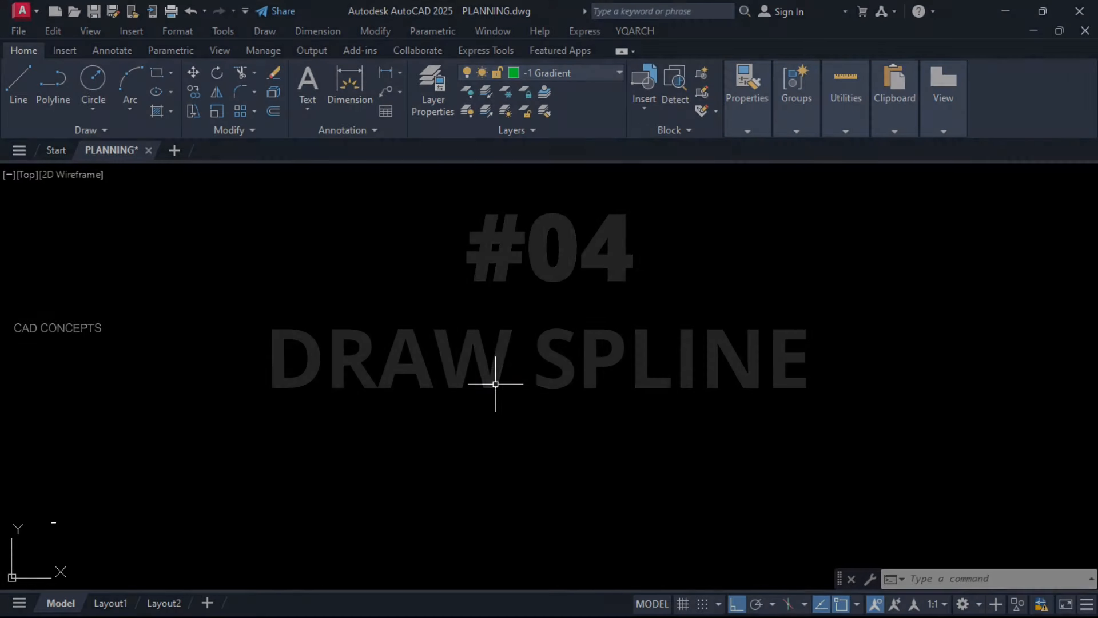
Step: Start the CATENARY command and set its number of fit points to 10 in the settings
text(CATE)
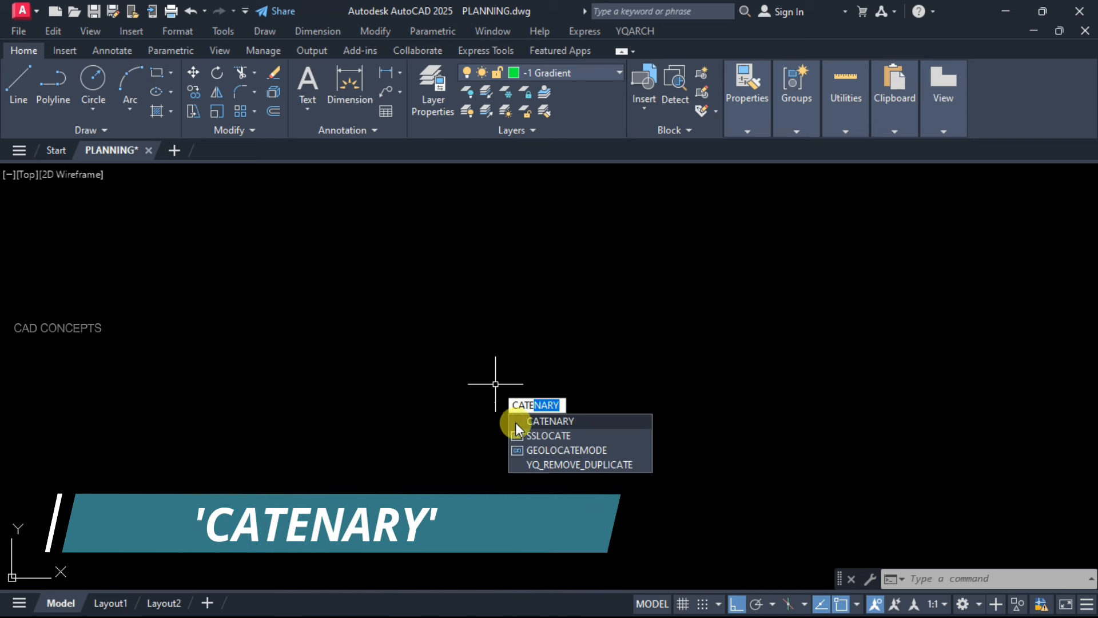
key(Return)
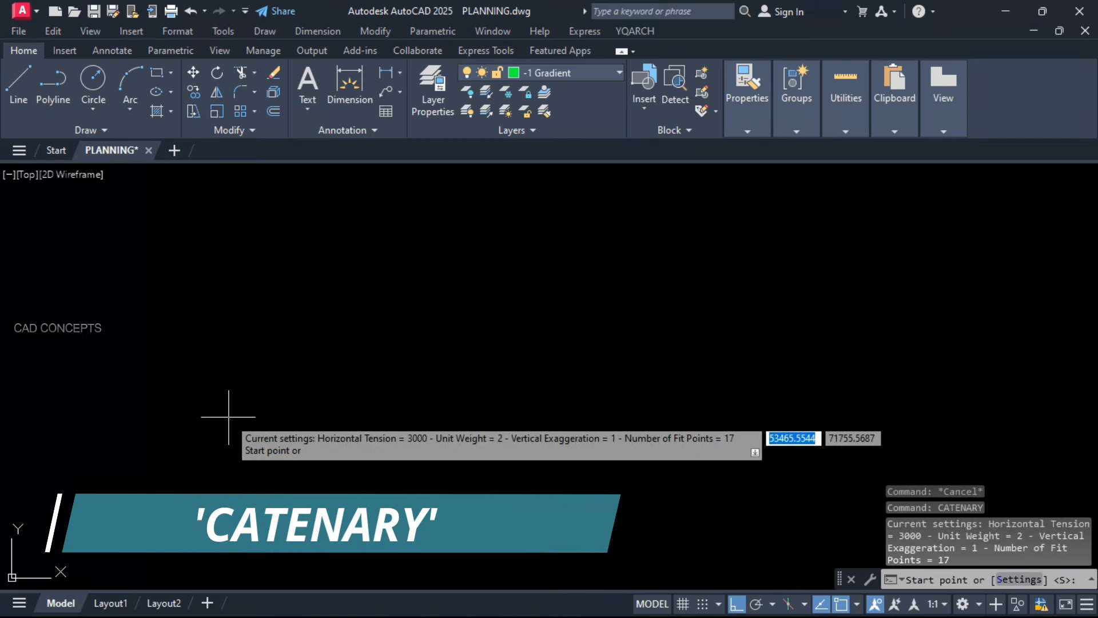
key(Return)
double_click(566, 335)
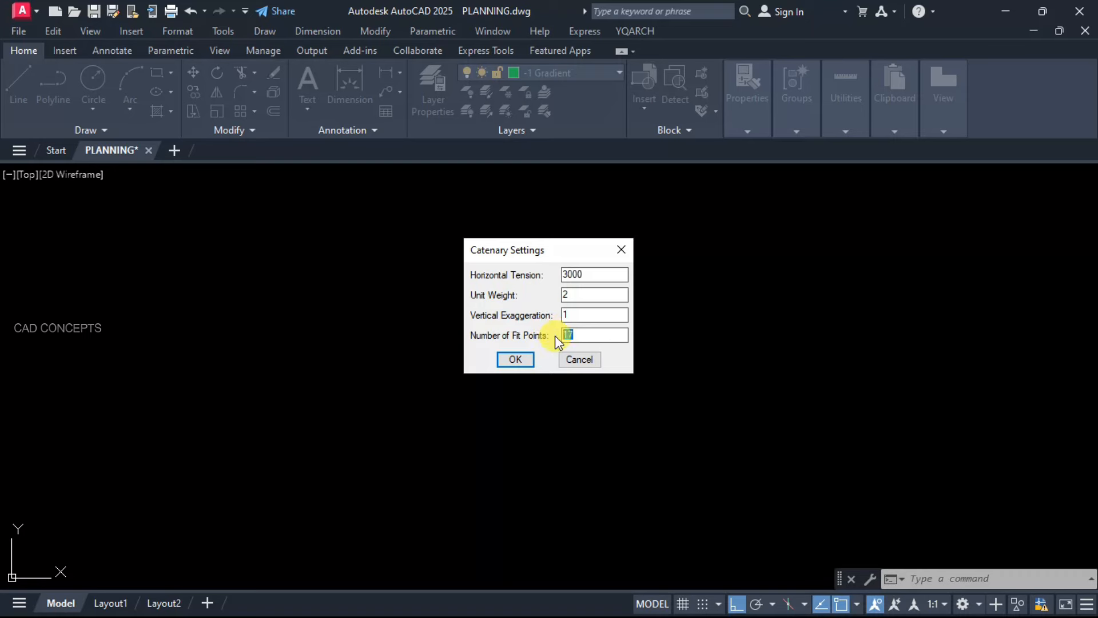
text(10)
click(515, 359)
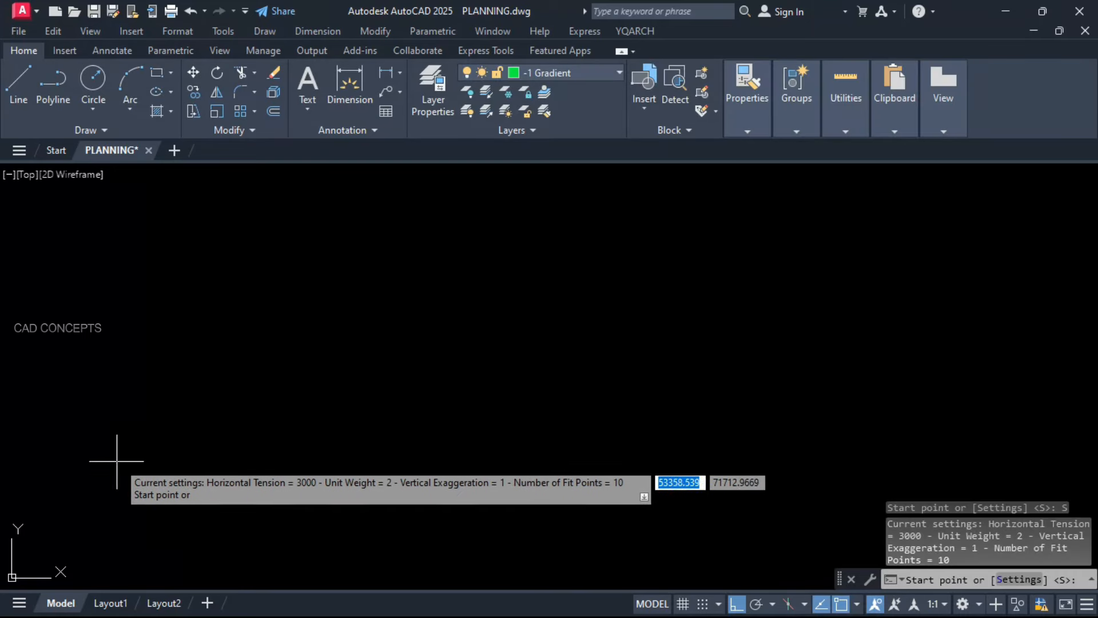
Step: Draw a zigzag of five connected catenary curves across the empty area with ortho off, starting at the low end
click(97, 476)
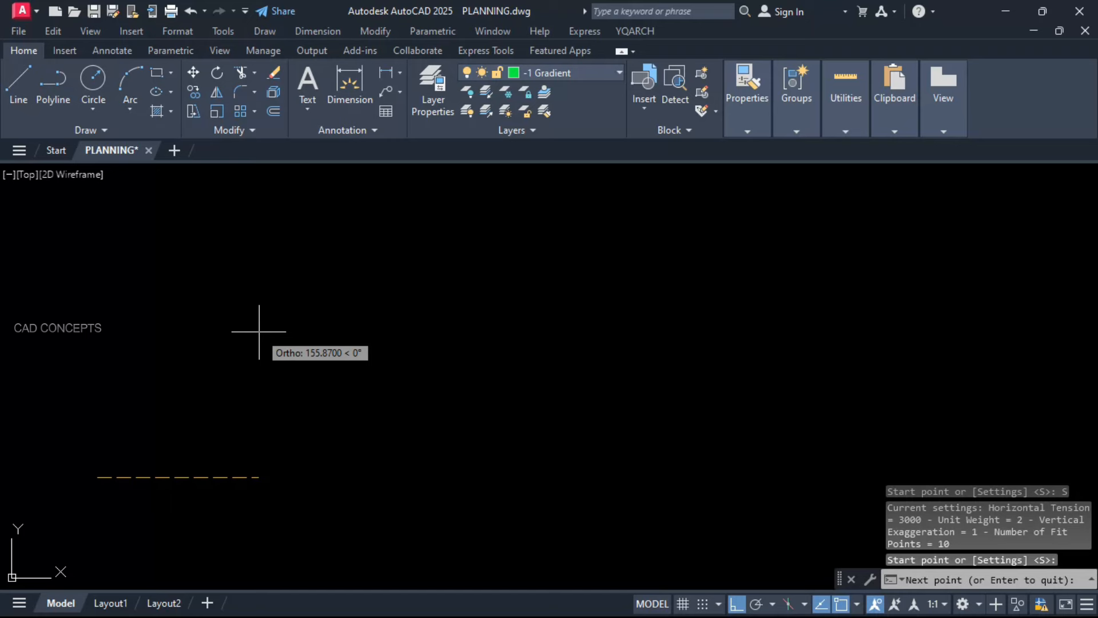
key(F8)
click(323, 252)
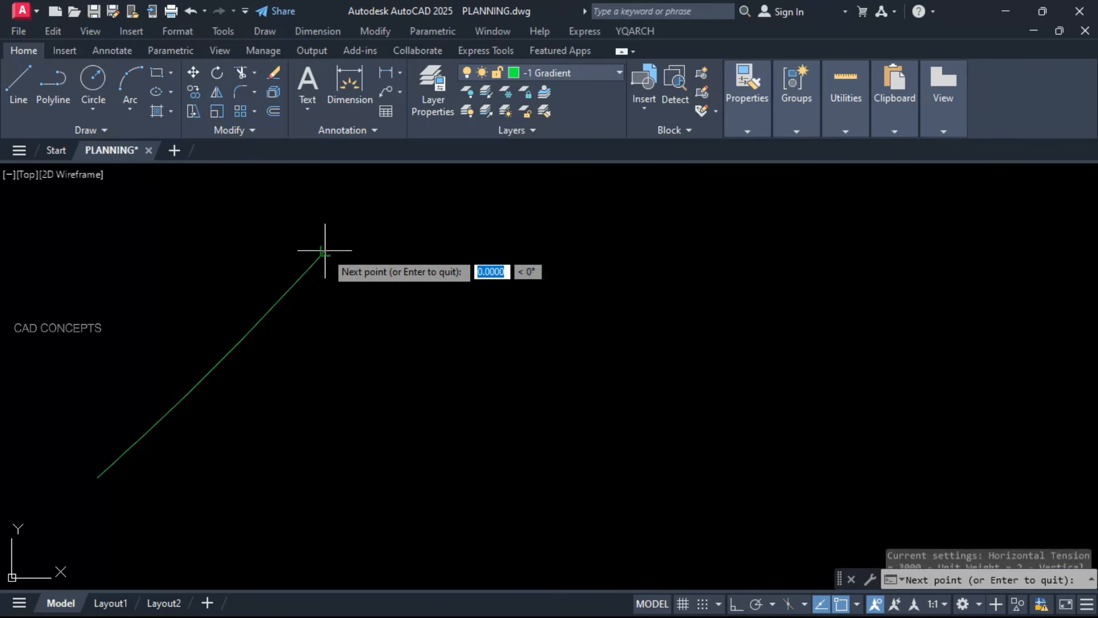
click(487, 479)
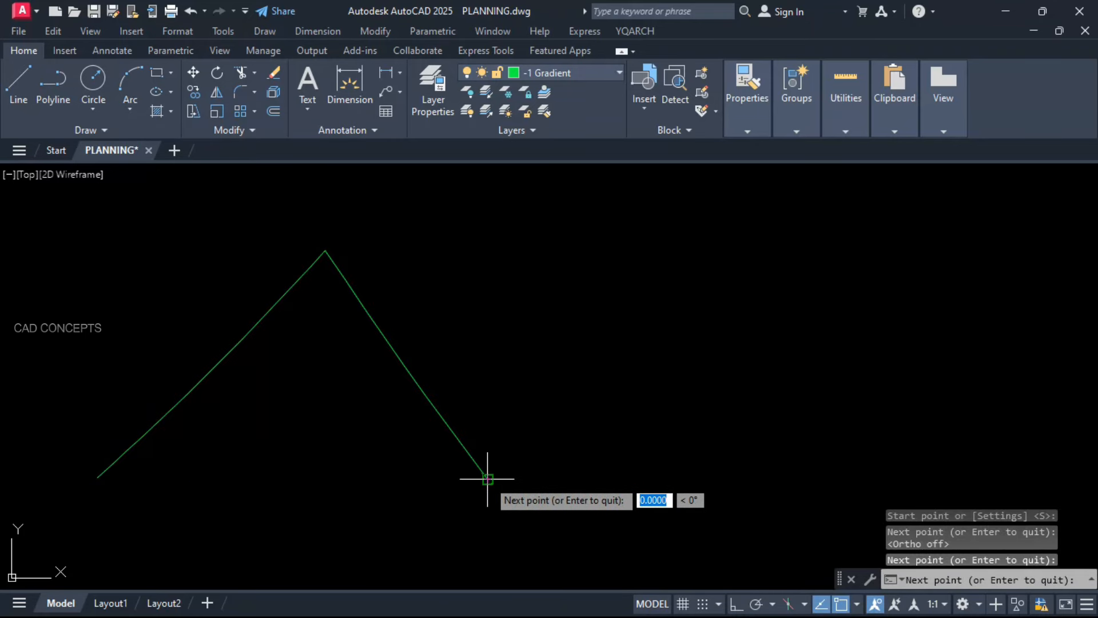
click(722, 248)
click(923, 477)
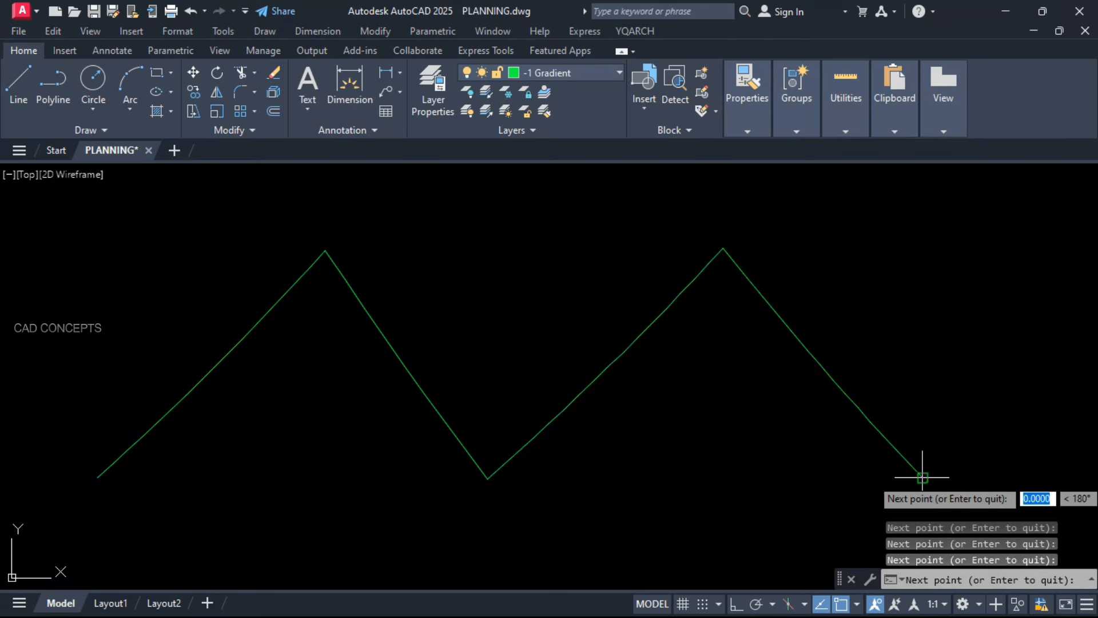
click(1061, 226)
key(Return)
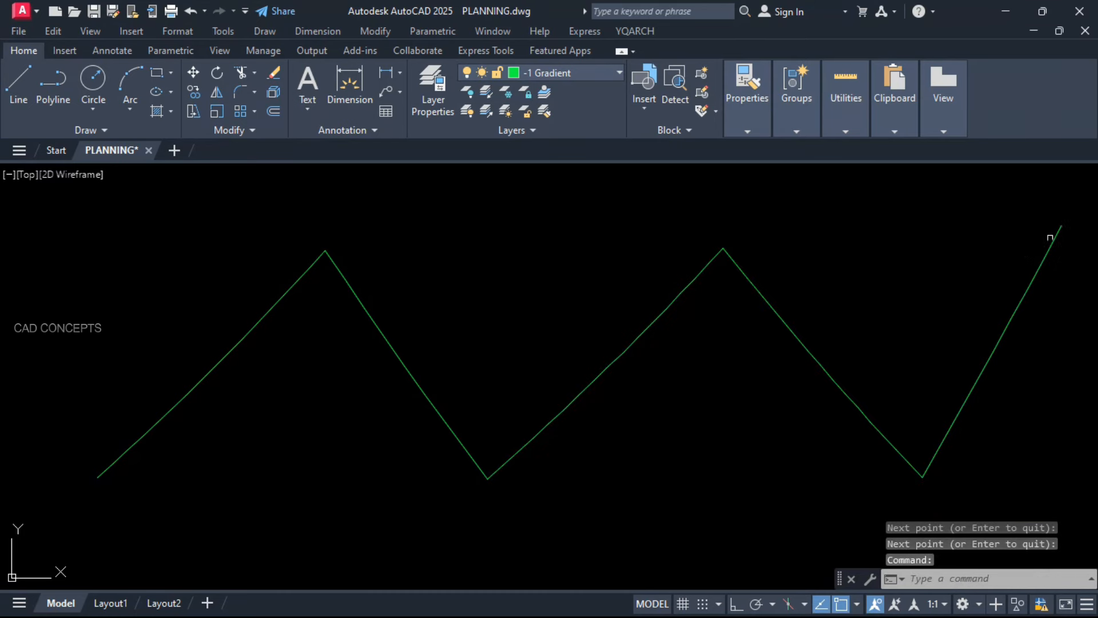
Step: Select all five curves and stretch three fit points of the first rising curve off its line, alternating sides
click(1050, 239)
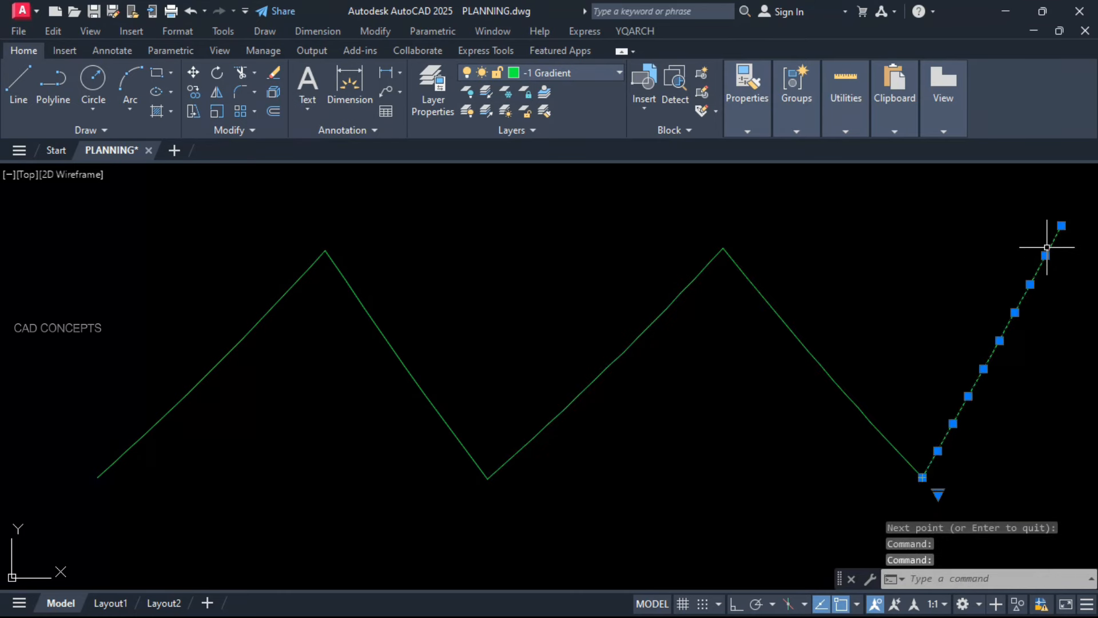
click(806, 351)
click(594, 381)
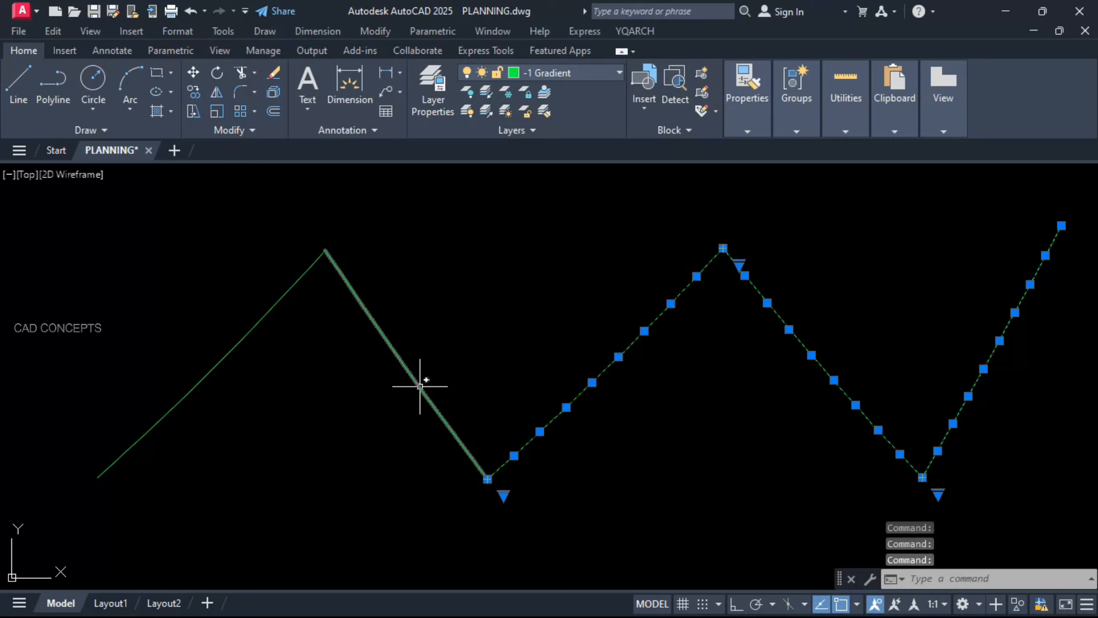
click(422, 384)
click(200, 380)
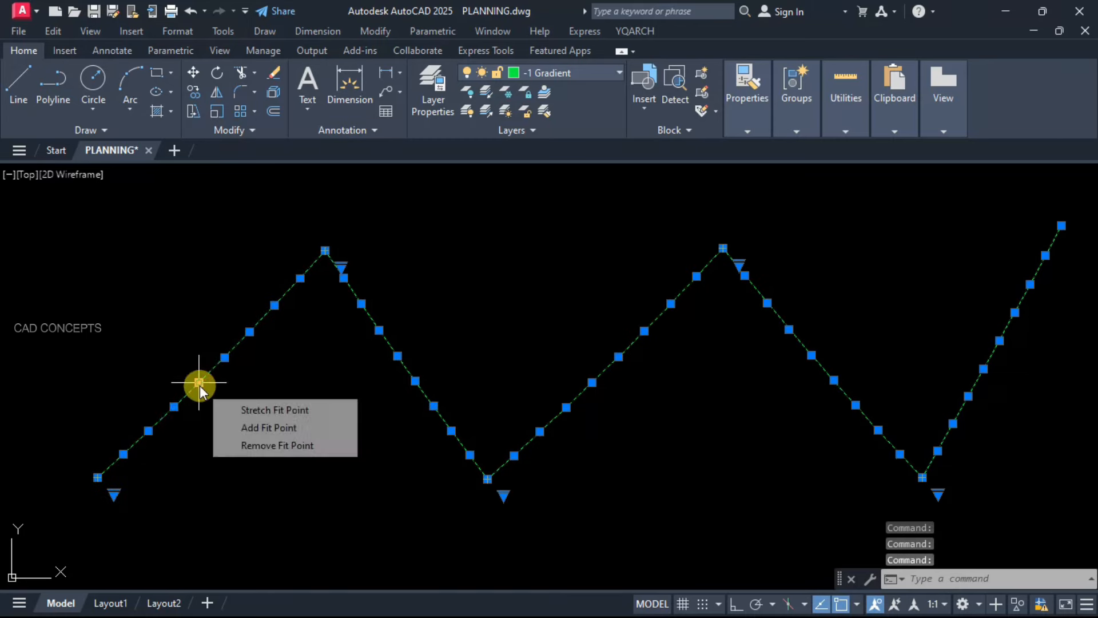
click(123, 454)
click(111, 426)
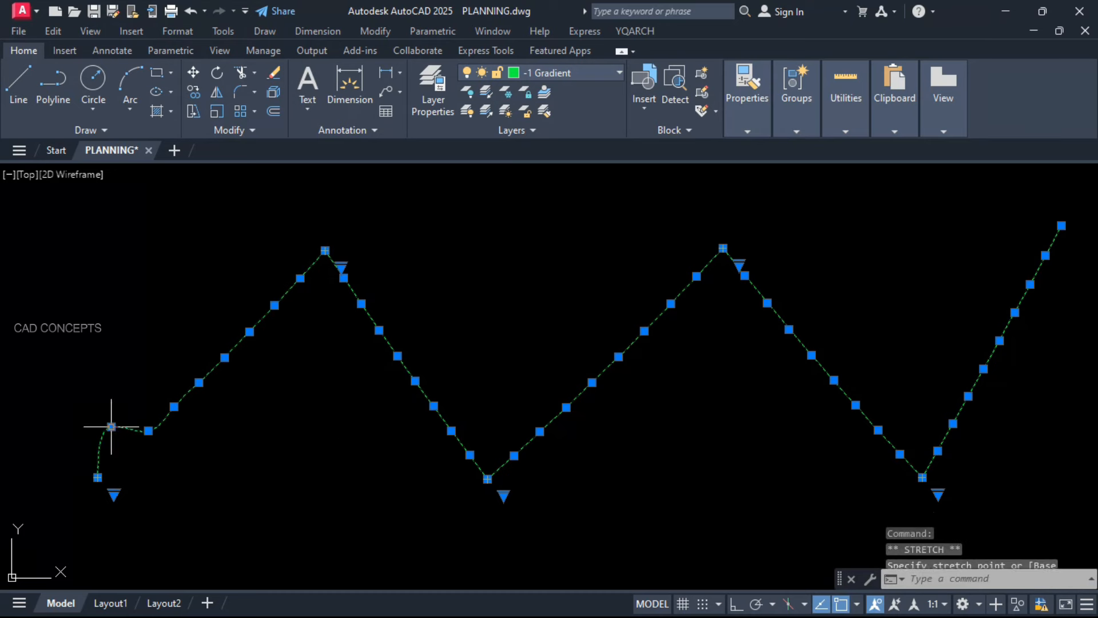
click(198, 382)
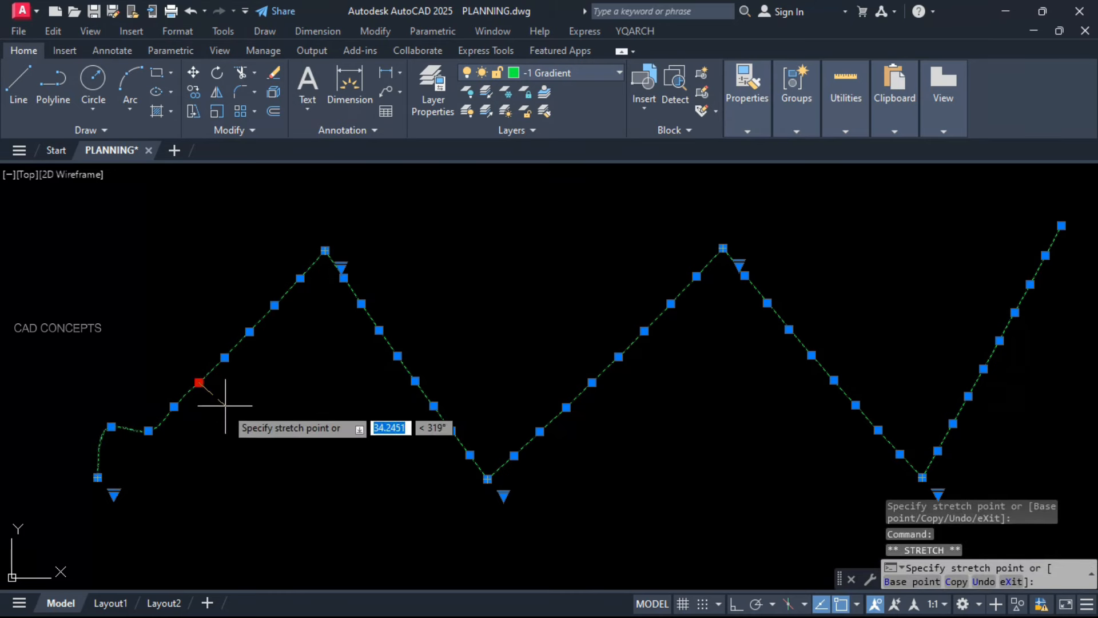
click(229, 409)
click(275, 305)
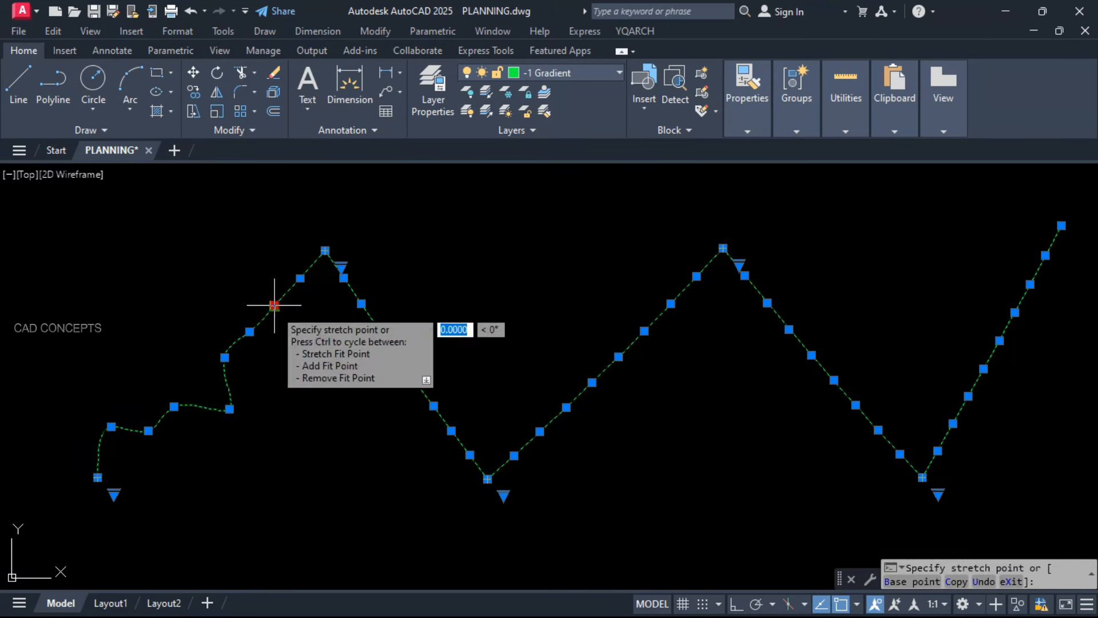
click(255, 283)
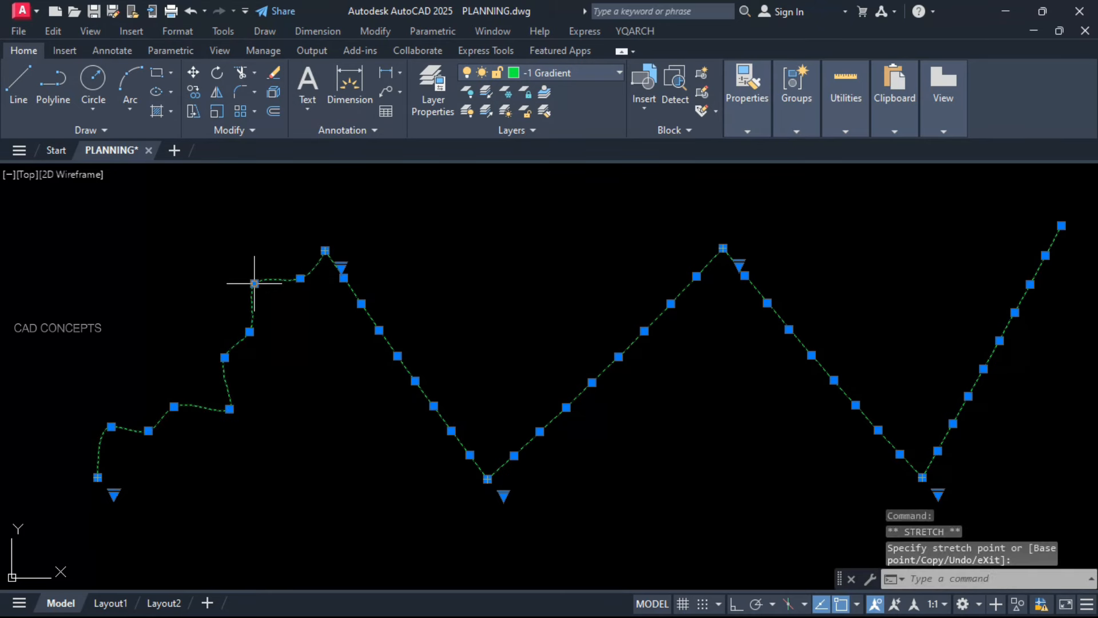
Step: Stretch an upper fit point of the second curve outward and a lower one inward to make it wavy
click(378, 329)
click(406, 311)
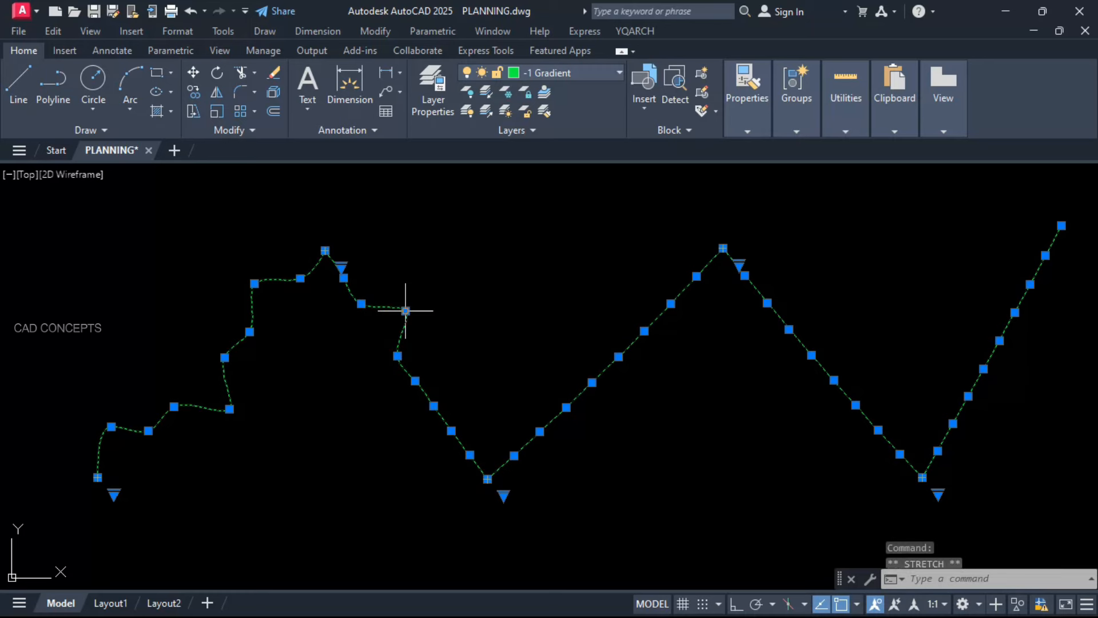
click(449, 436)
click(445, 438)
click(451, 430)
click(422, 454)
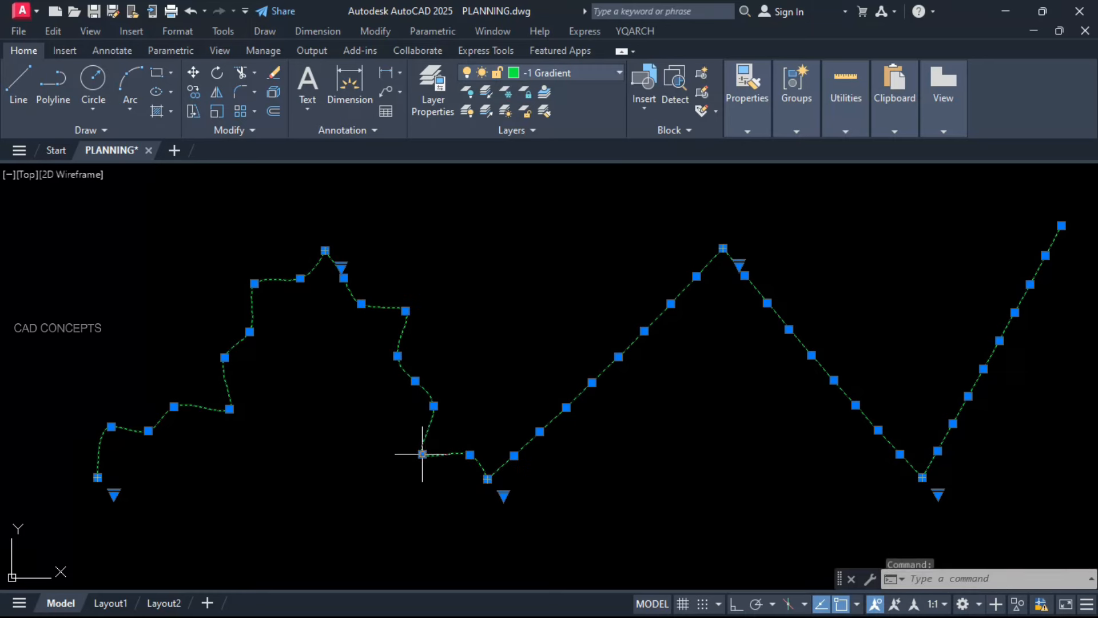
Step: Stretch three fit points of the third curve off its line, alternating sides, to make it wavy
click(539, 431)
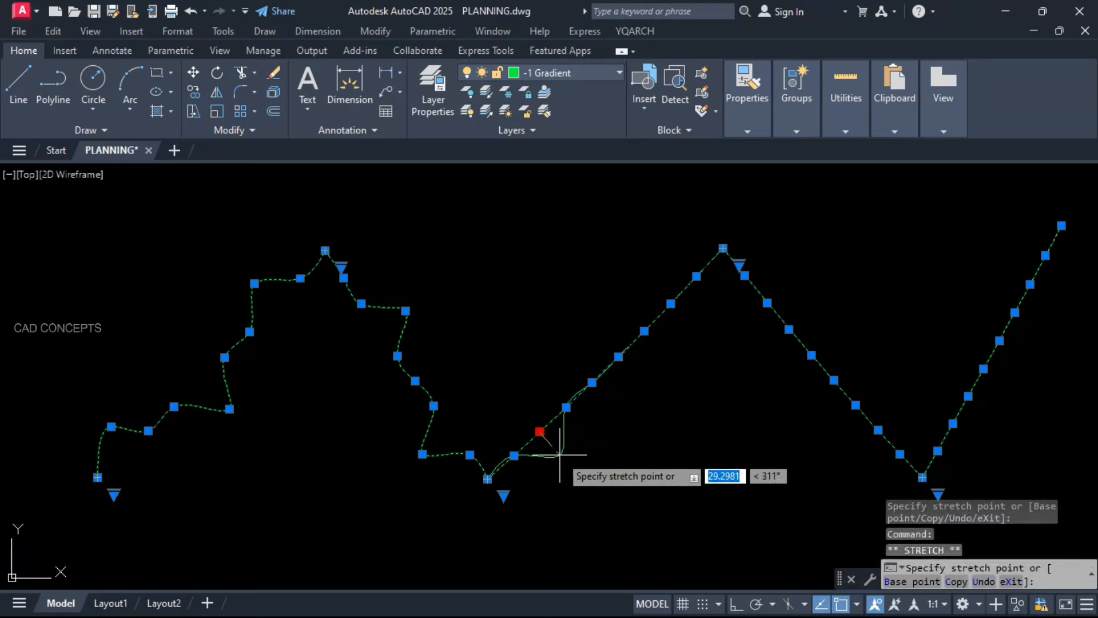
click(560, 454)
click(593, 333)
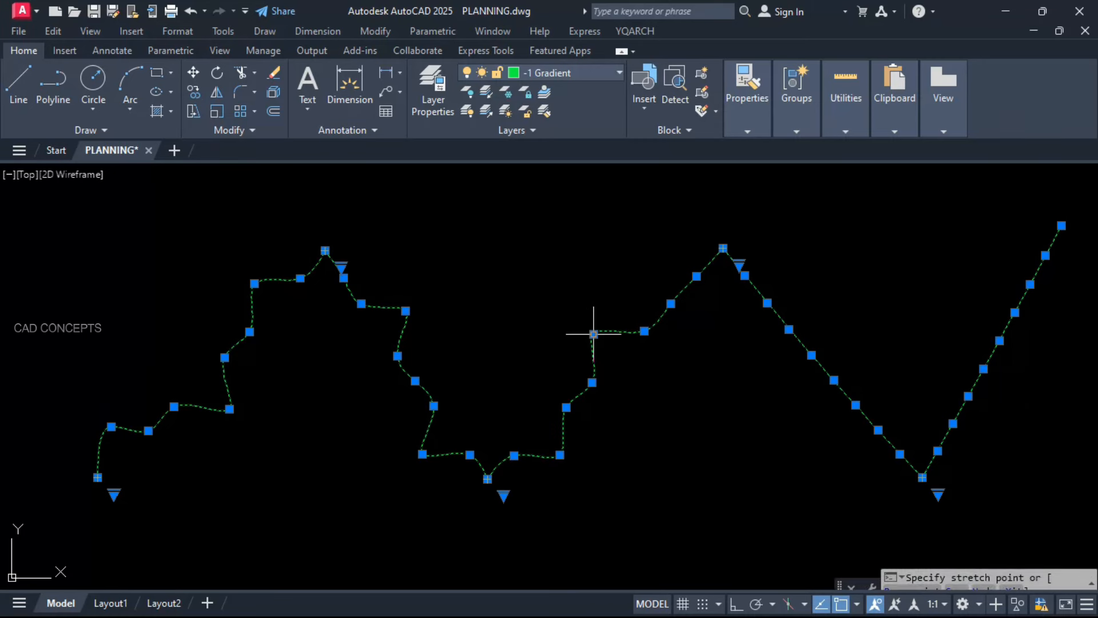
click(696, 278)
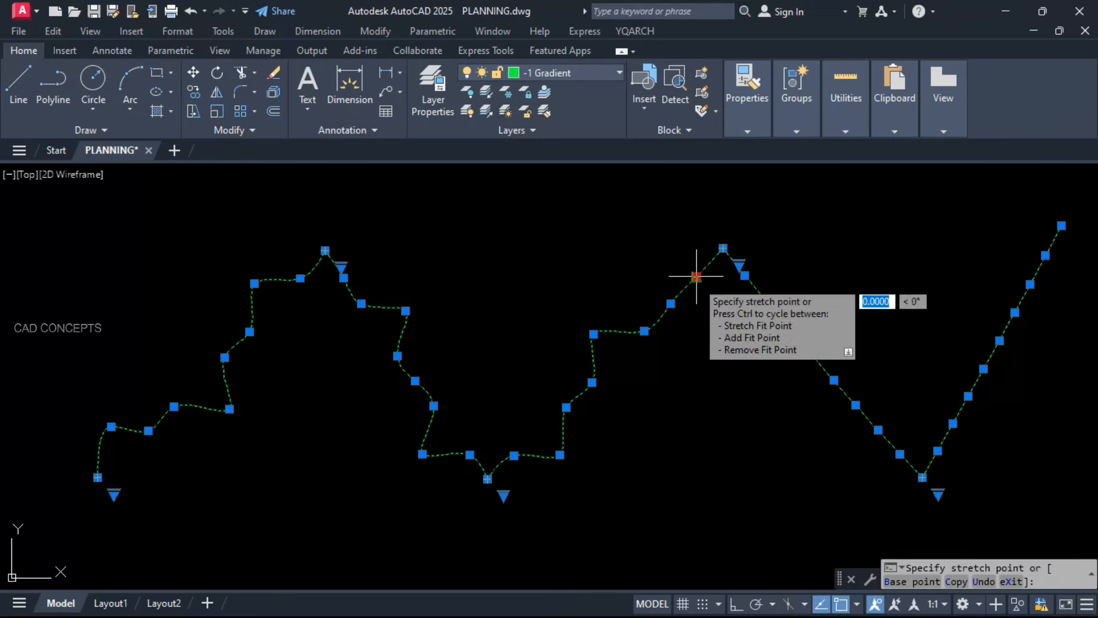
click(709, 298)
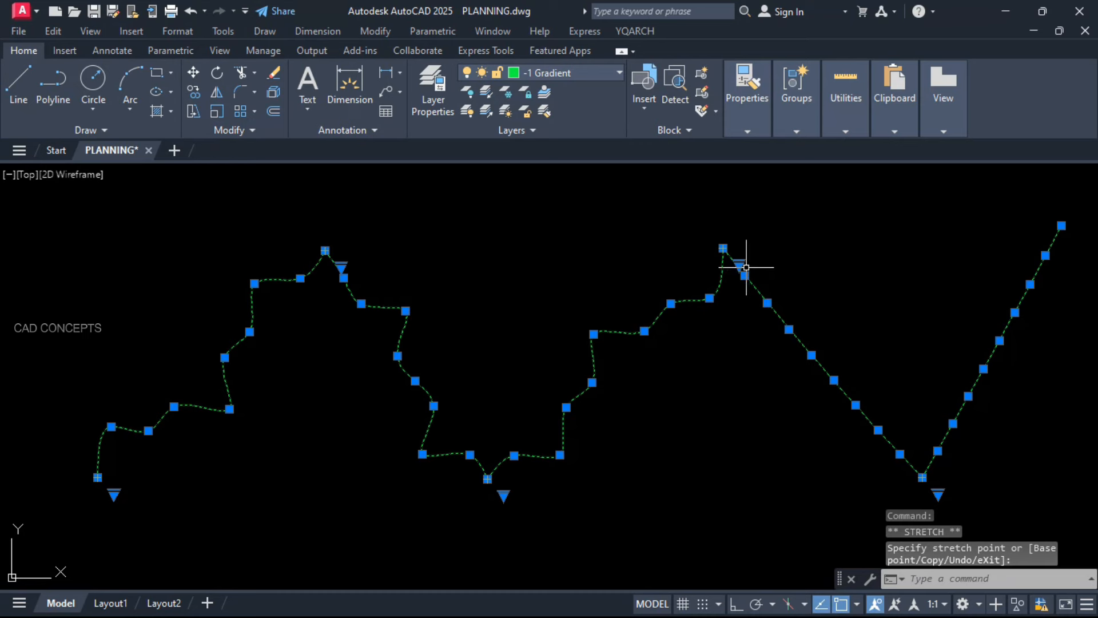
Step: Switch the fourth curve to control vertices and stretch three of them off its line, alternating sides
mouse_move(738, 264)
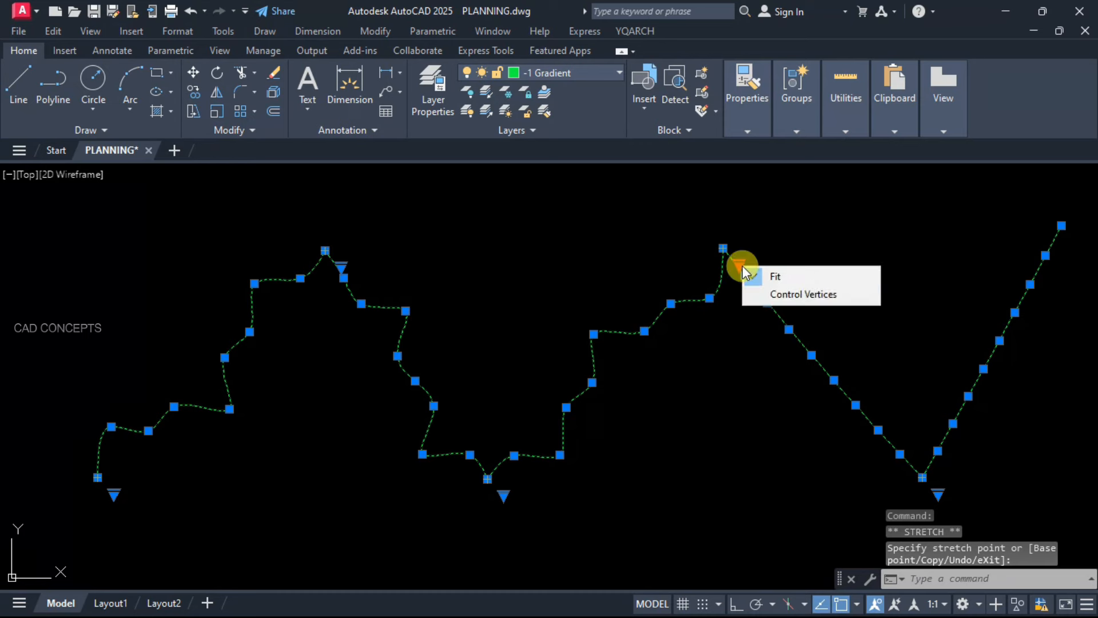
click(798, 297)
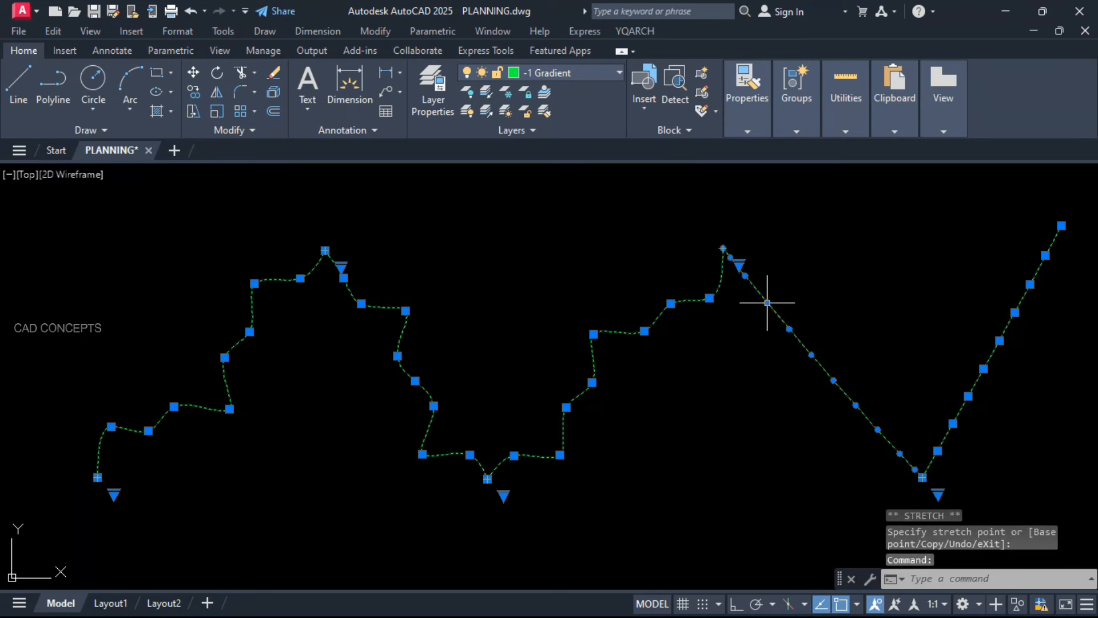
click(767, 303)
click(795, 279)
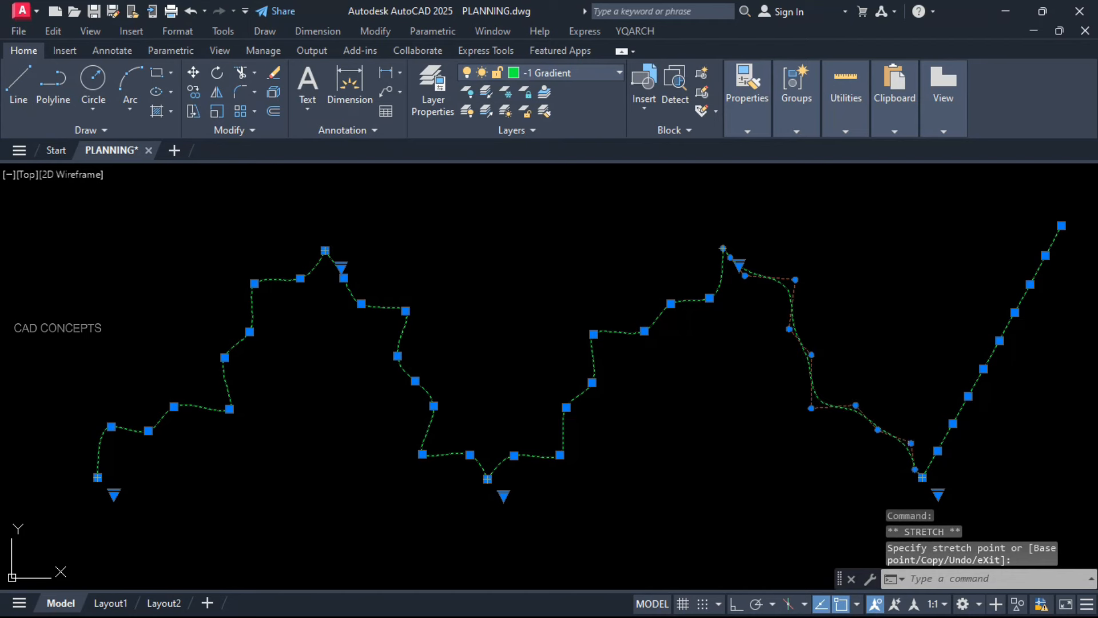
Step: Switch the fifth curve, the straight rising one at the end of the chain, to control vertices
click(940, 494)
click(938, 493)
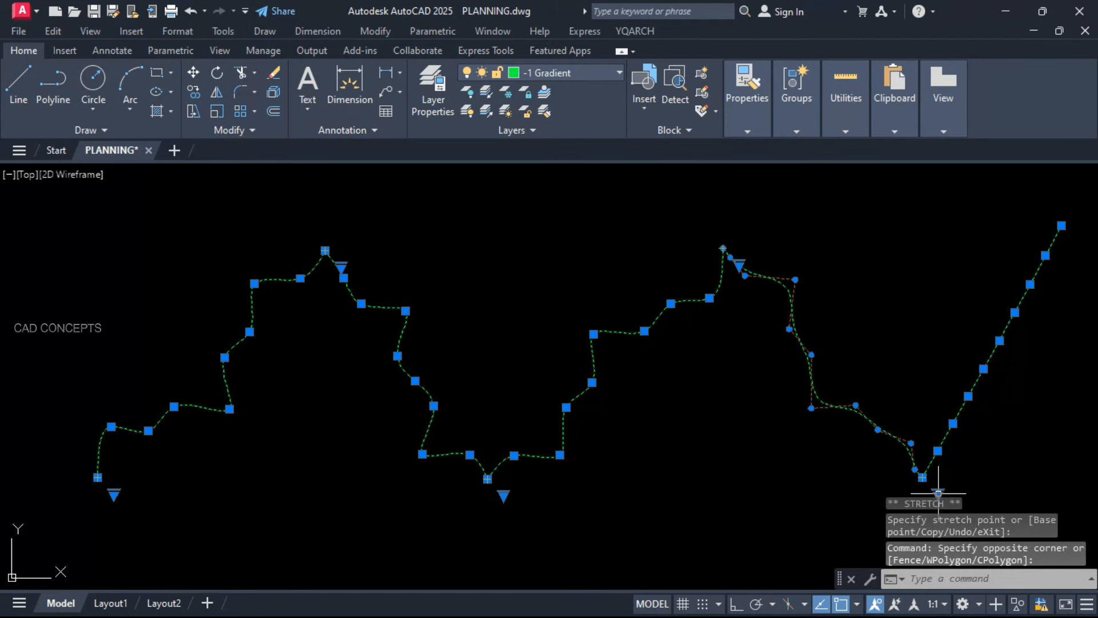
click(936, 496)
click(972, 524)
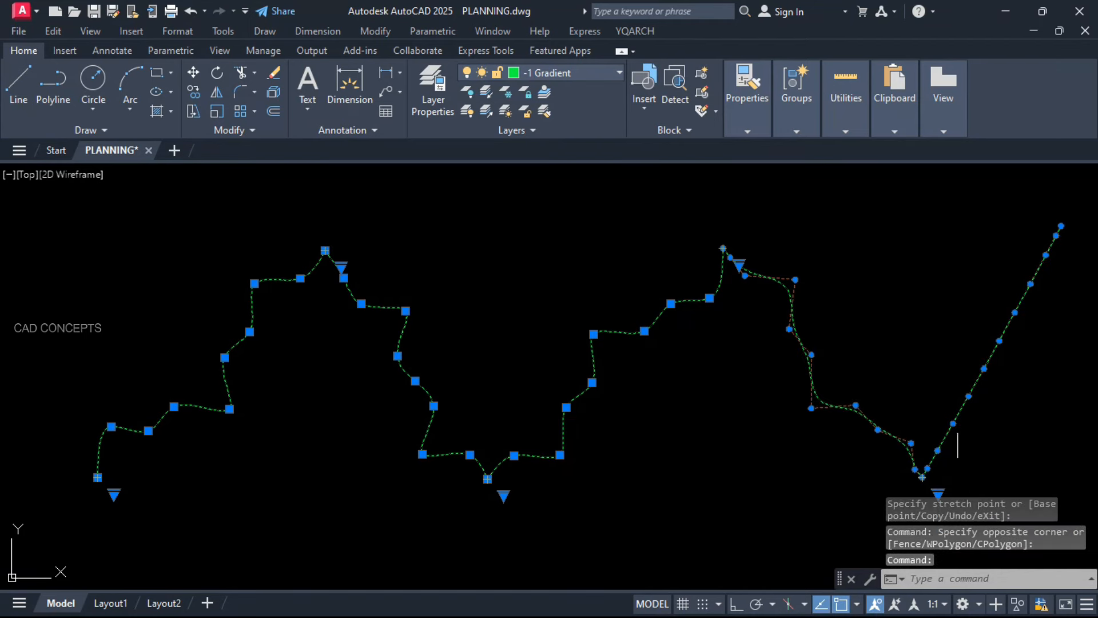
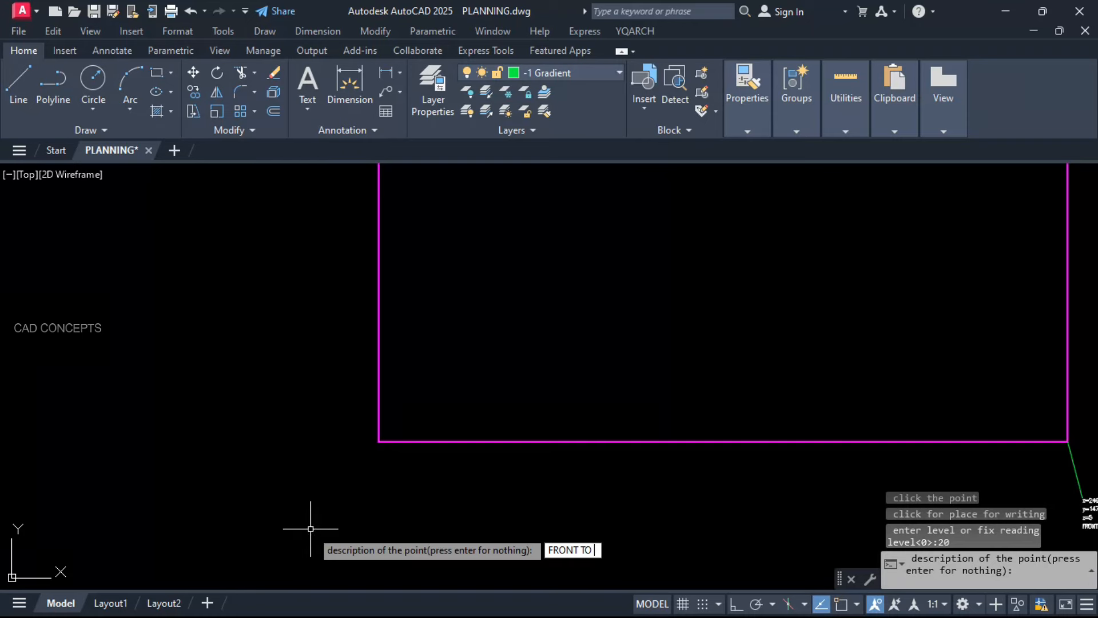
Step: Complete the KS2 coordinate label at the rectangle's lower-left corner with the description FRONT TO LEFT and scale factor 5
key(Return)
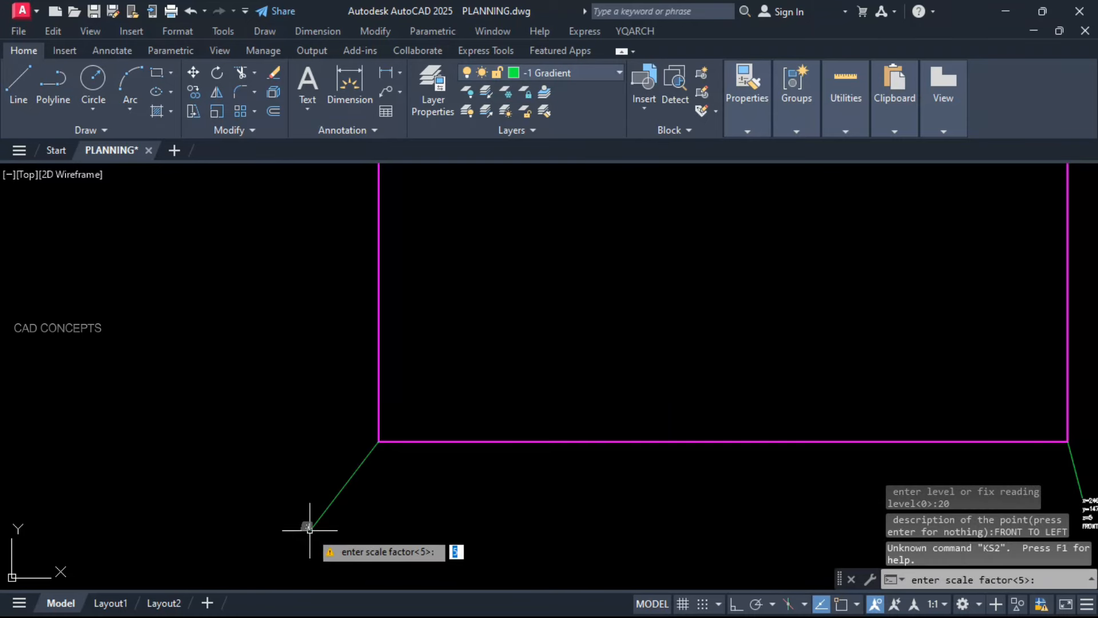
key(Return)
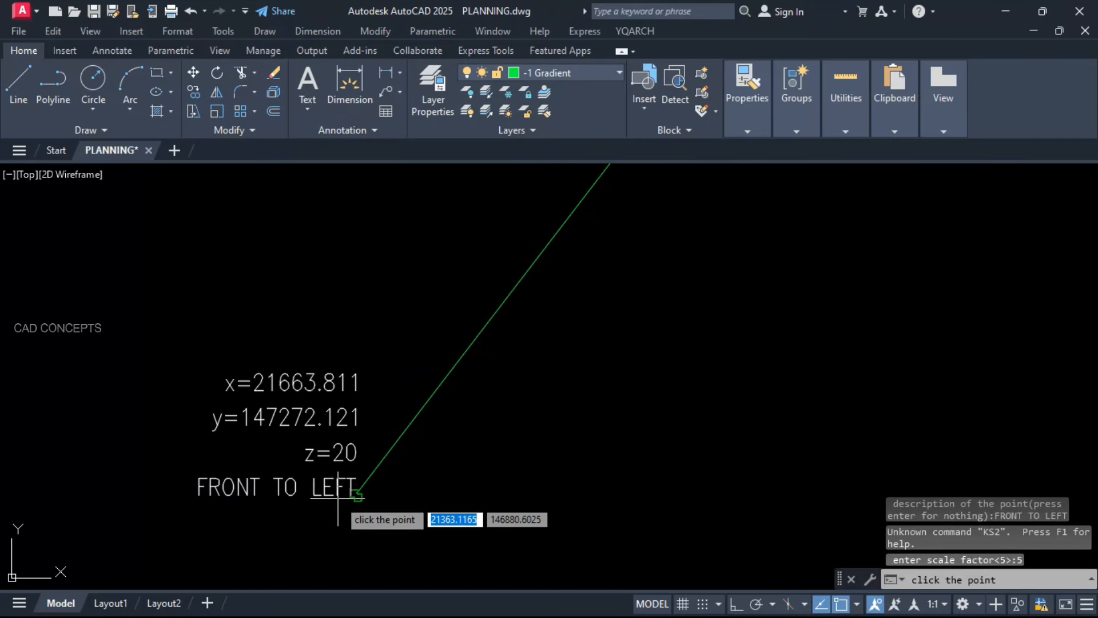
key(Escape)
Step: Start a KS2 coordinate label at the rectangle's upper-left corner, placing its text outside up and to the left, with level 40
scroll(343, 500, down, 4)
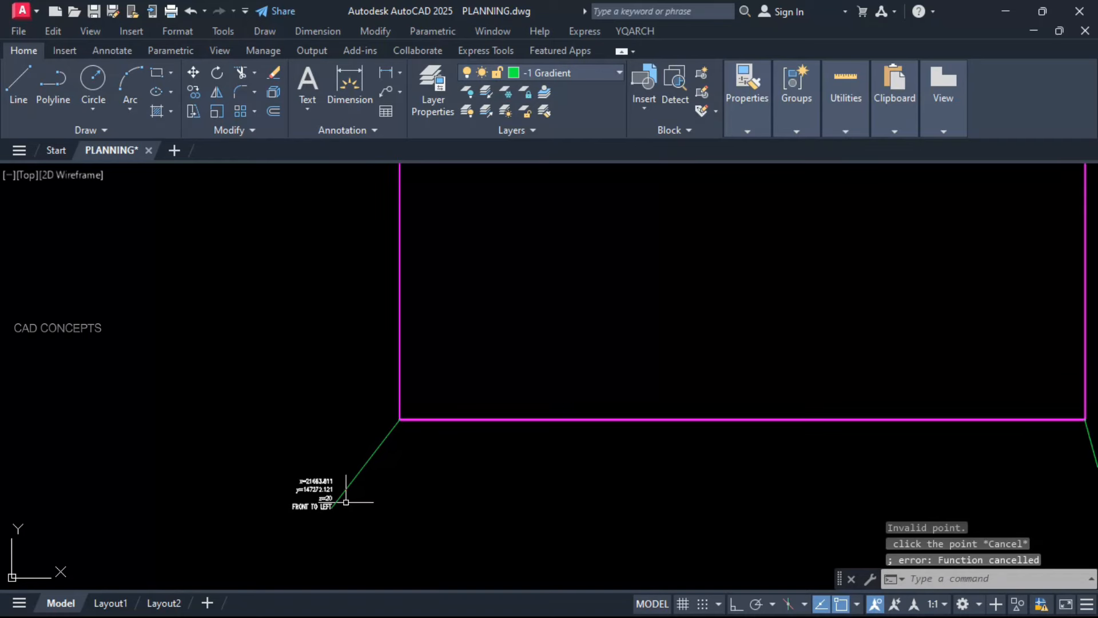
scroll(427, 487, down, 2)
scroll(429, 189, up, 2)
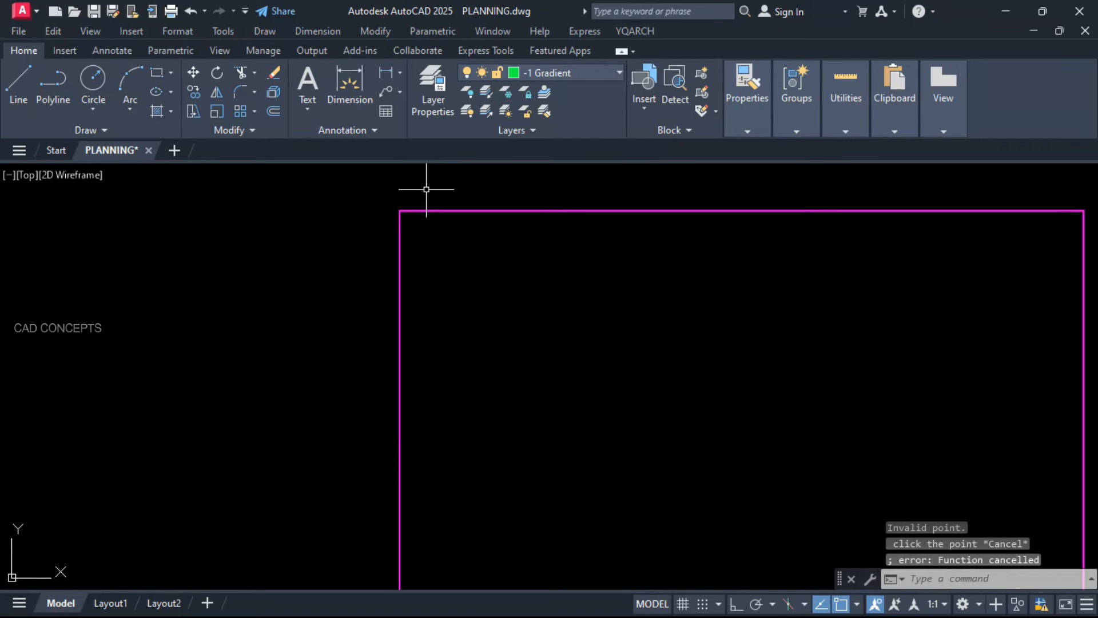
middle_drag(473, 250, 473, 336)
key(Return)
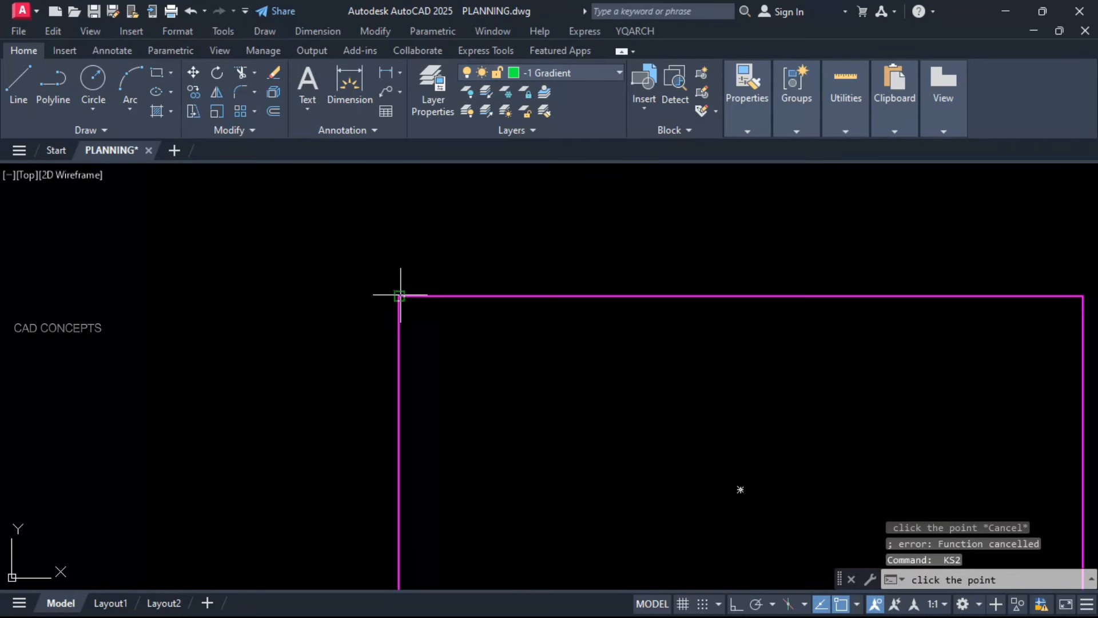
click(399, 297)
click(311, 226)
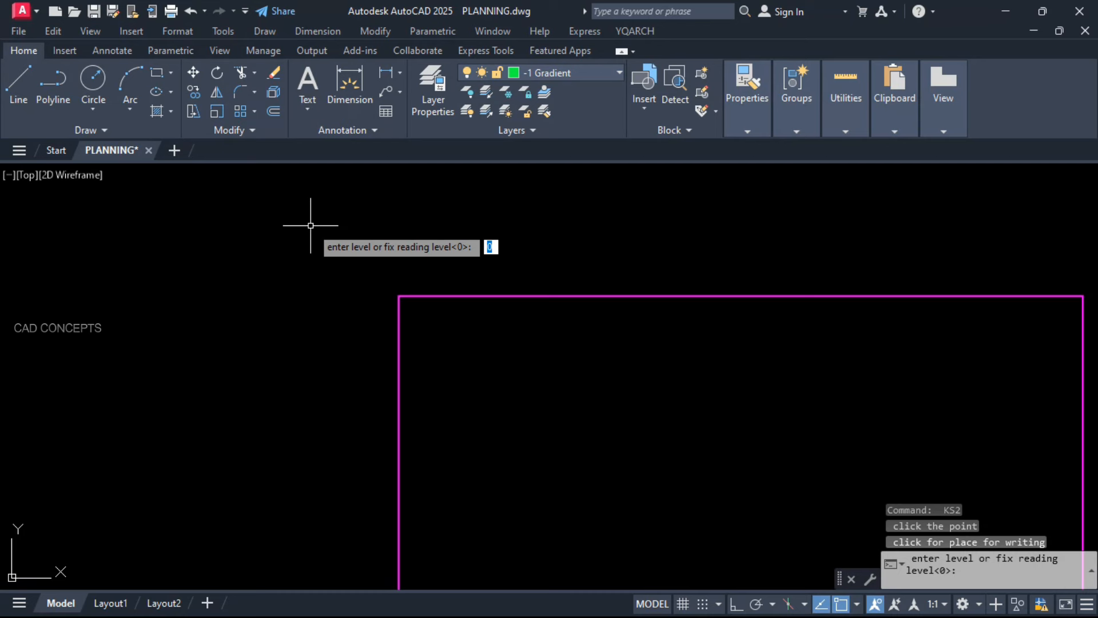
key(Return)
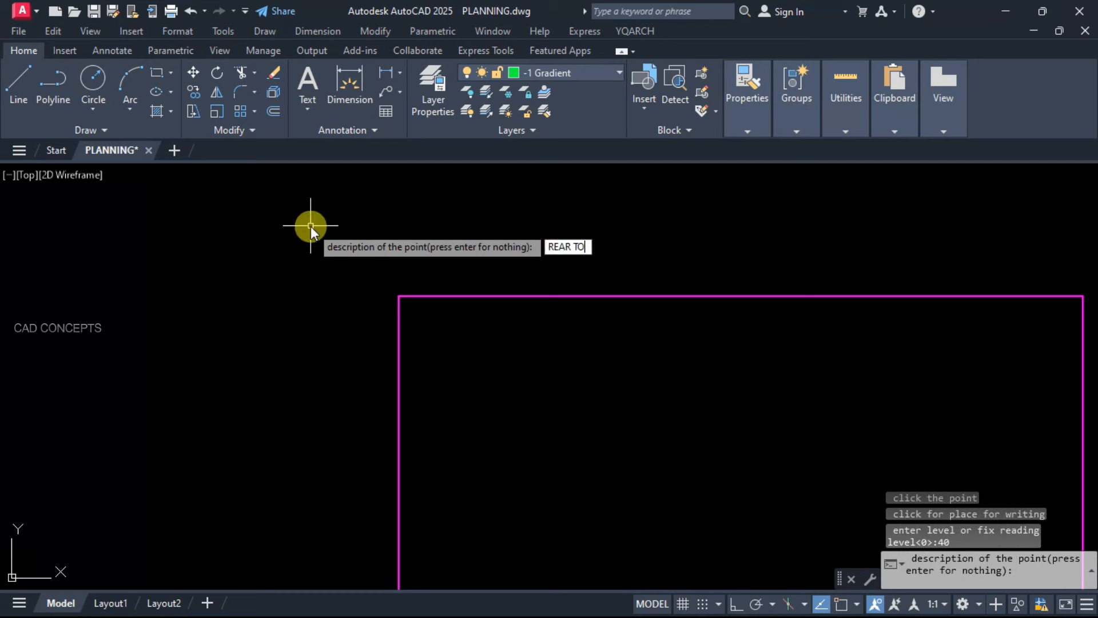
Step: Complete the upper-left corner label with the description REAR TO LEFT and scale factor 5
text(REAR TO L)
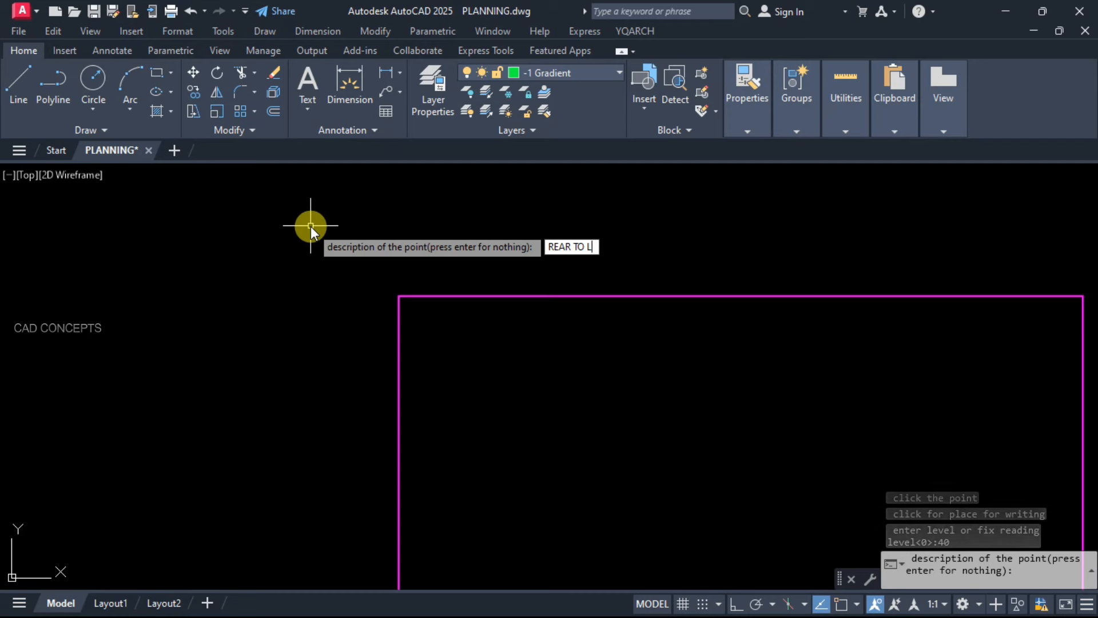
text(EFT)
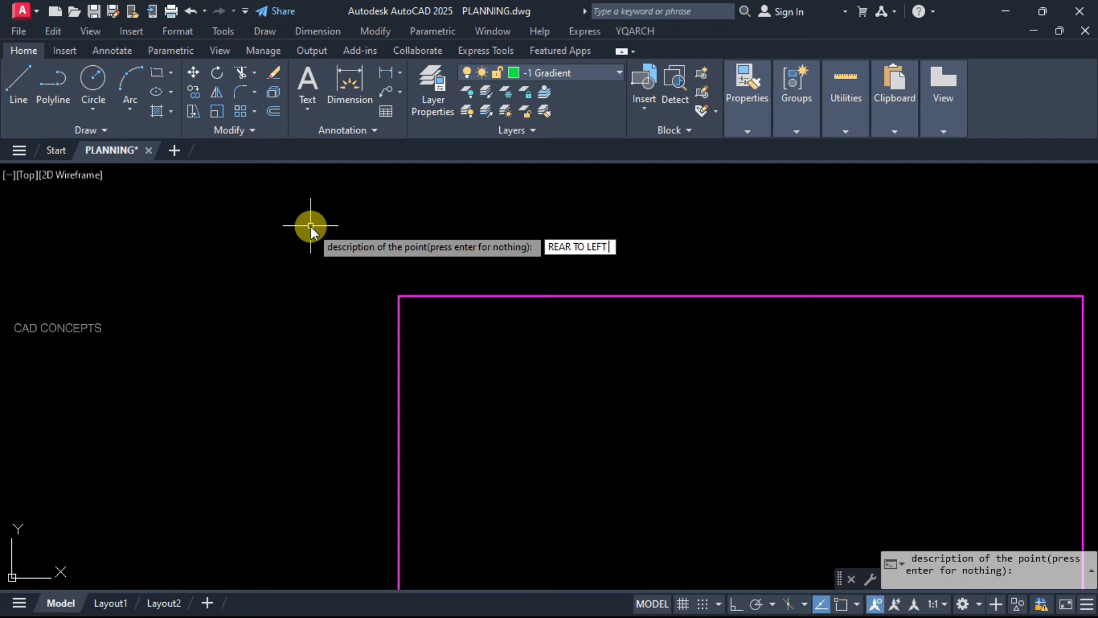
key(Return)
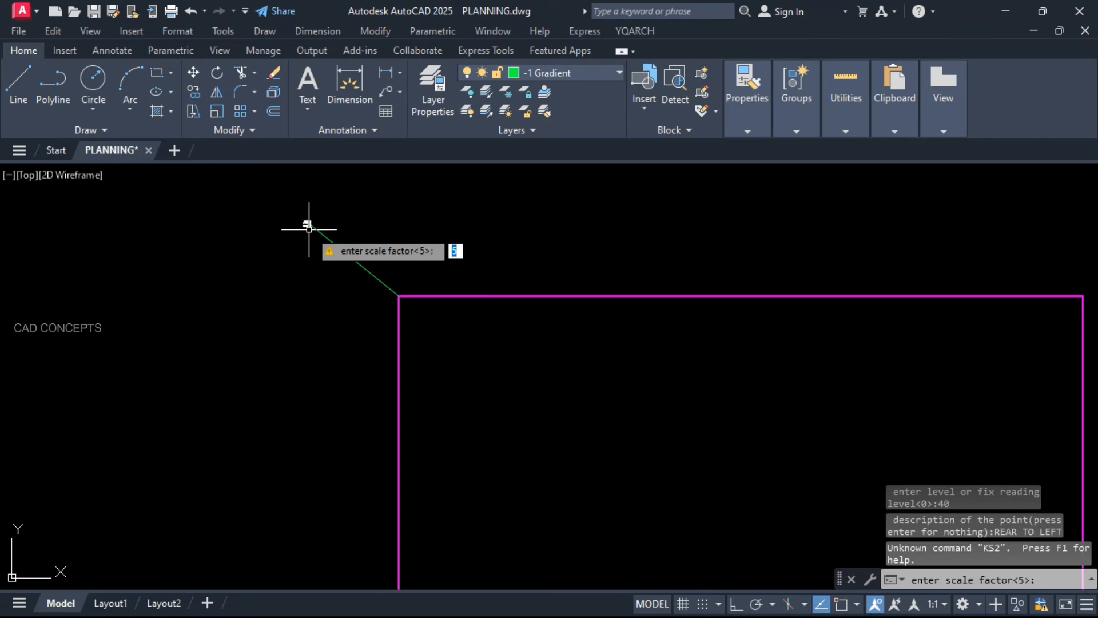
key(Return)
scroll(311, 230, up, 5)
key(Escape)
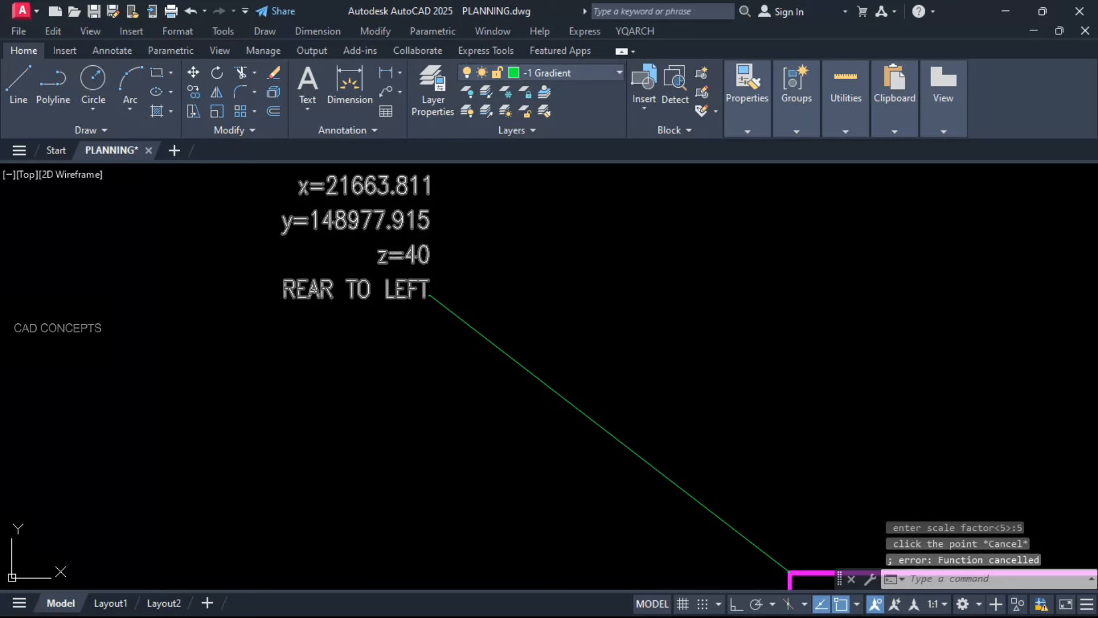
Step: Start a KS2 coordinate label at the rectangle's upper-right corner, placing its text outside up and to the right, with level 50
scroll(401, 318, down, 5)
scroll(473, 328, up, 6)
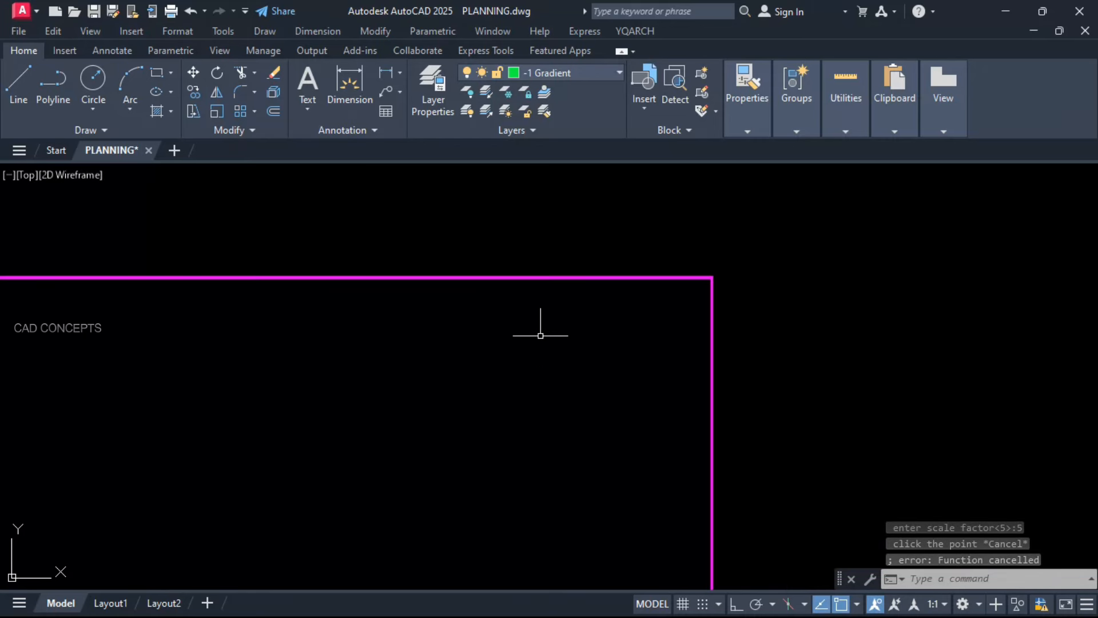
key(Return)
click(712, 278)
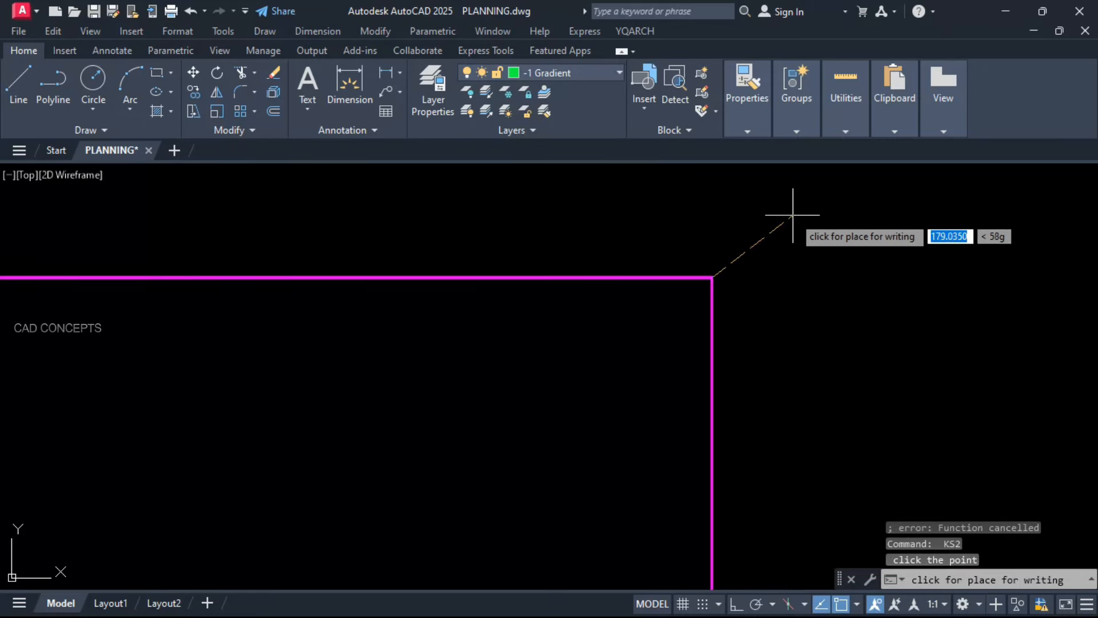
click(789, 191)
middle_drag(790, 210, 784, 307)
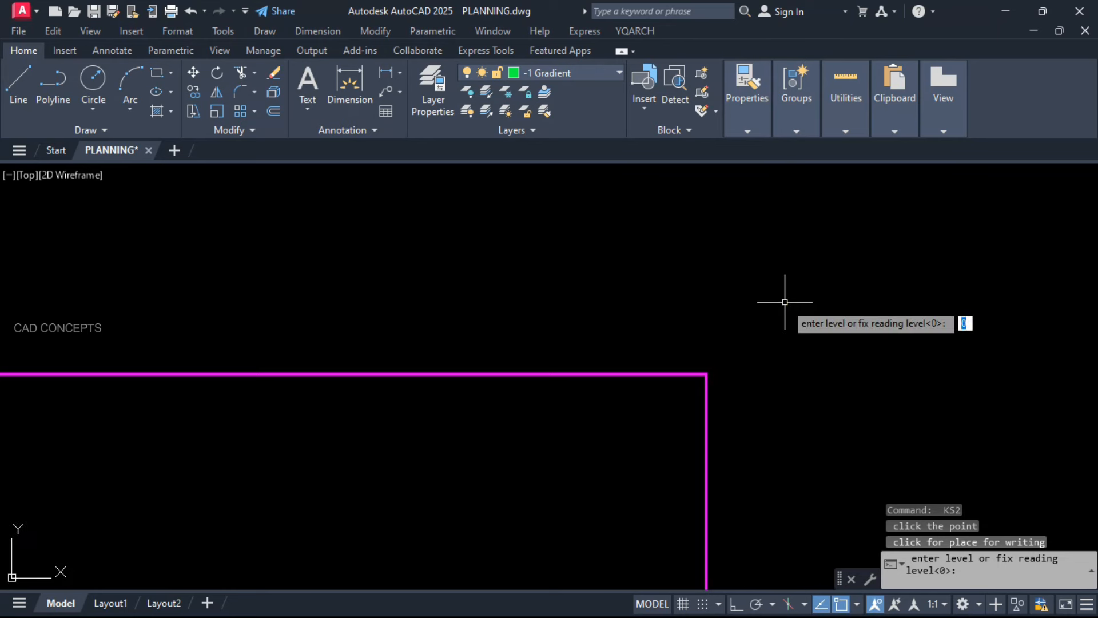
text(50)
key(Return)
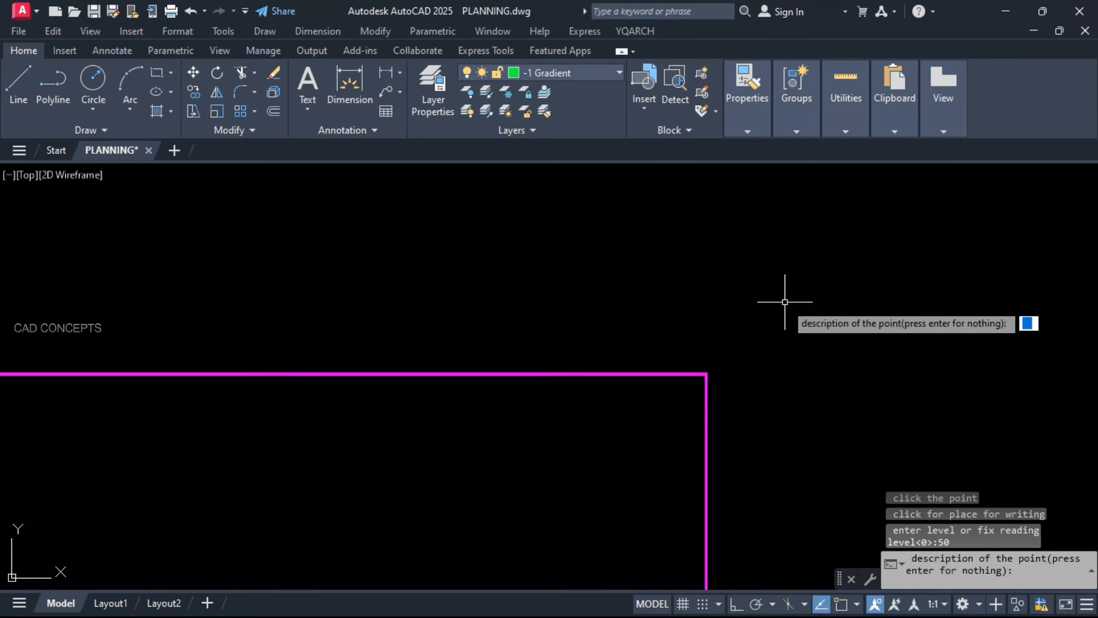
Step: Complete the upper-right corner label with the description REAR TO RIGHT and scale factor 5
click(785, 301)
text(REAR TO)
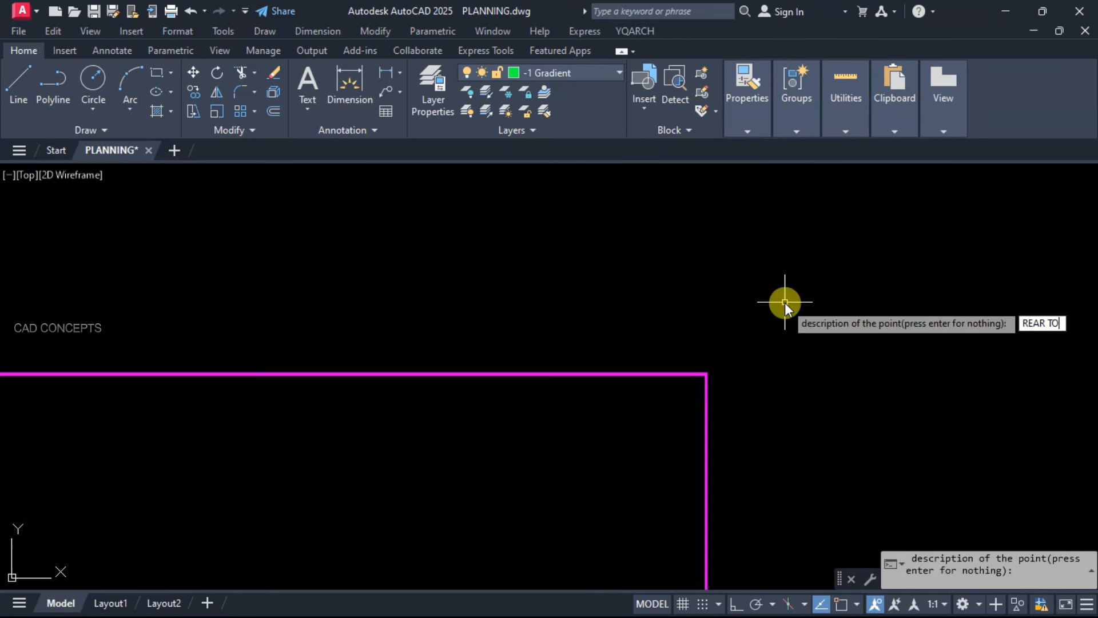
text( RIGHT)
key(Return)
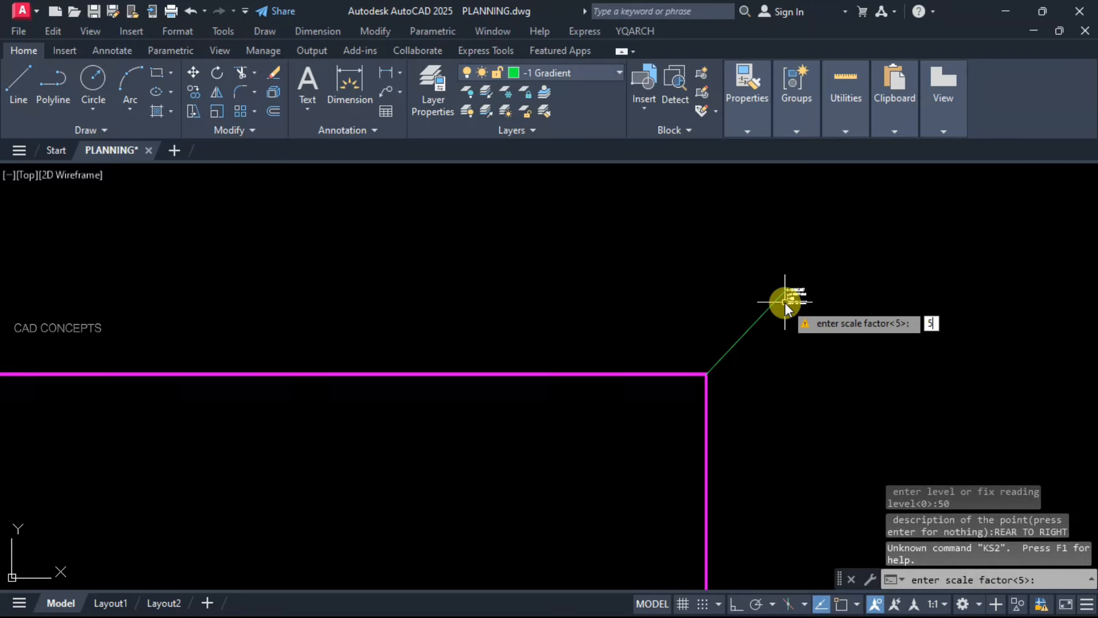
text(5)
key(Return)
key(Return)
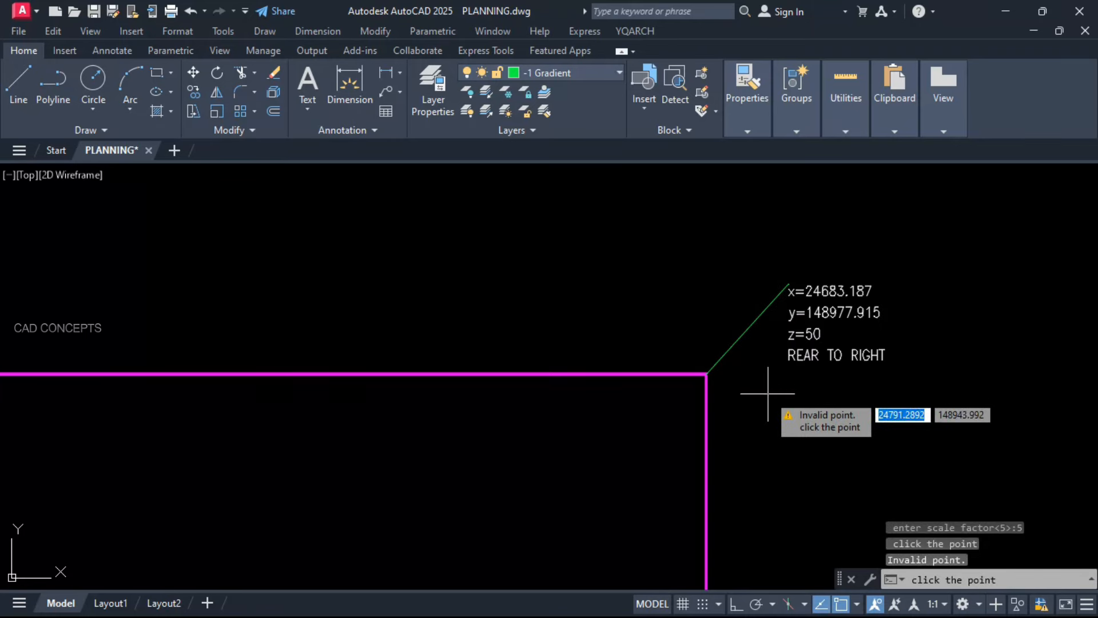
key(Escape)
text(z)
key(Return)
text(w)
key(Return)
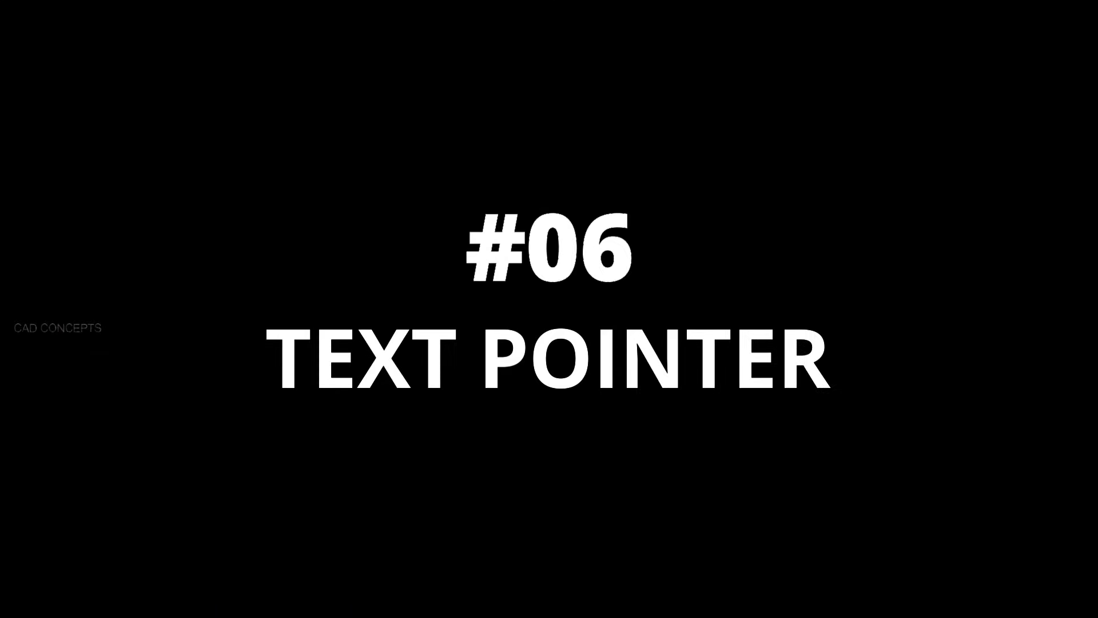
click(1067, 192)
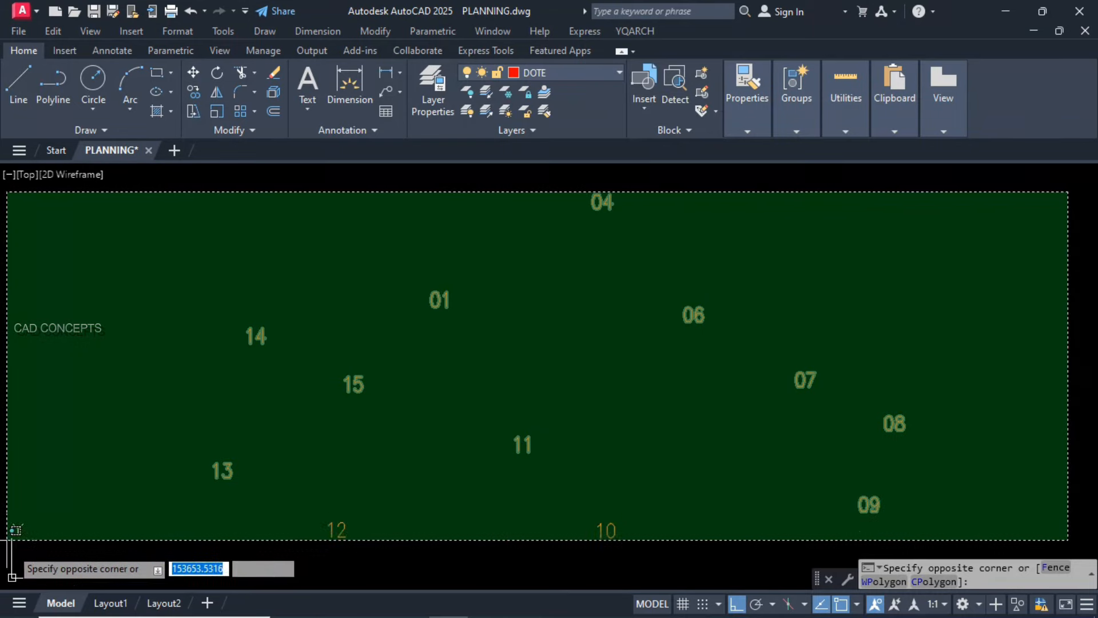
click(9, 539)
key(Escape)
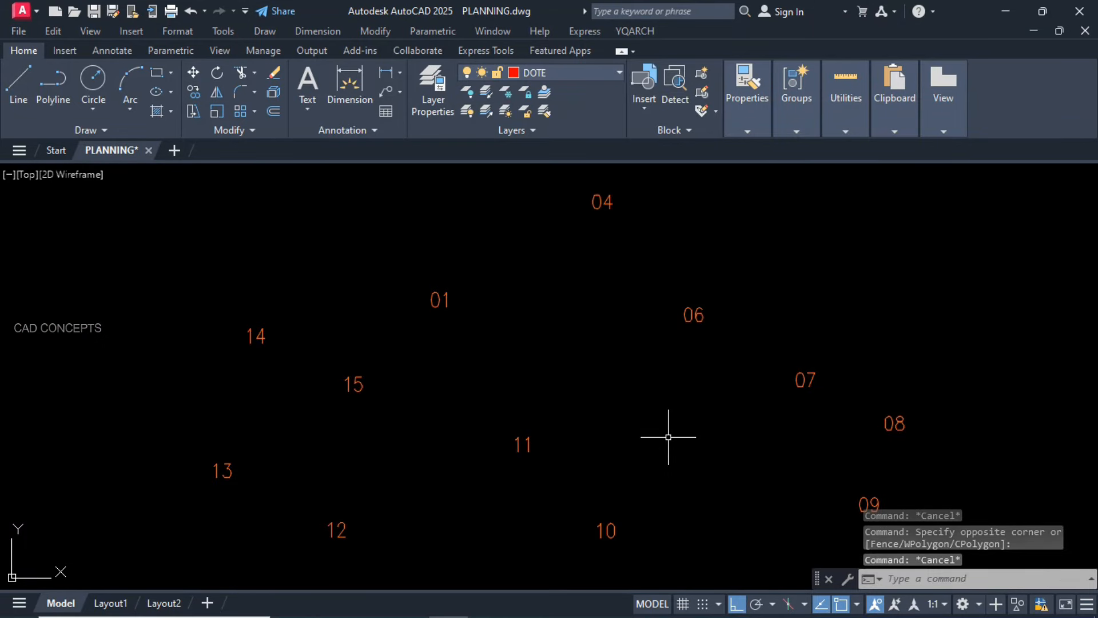
Step: Run TXT2PT on all the scattered number texts to create a point at each one
text(TX)
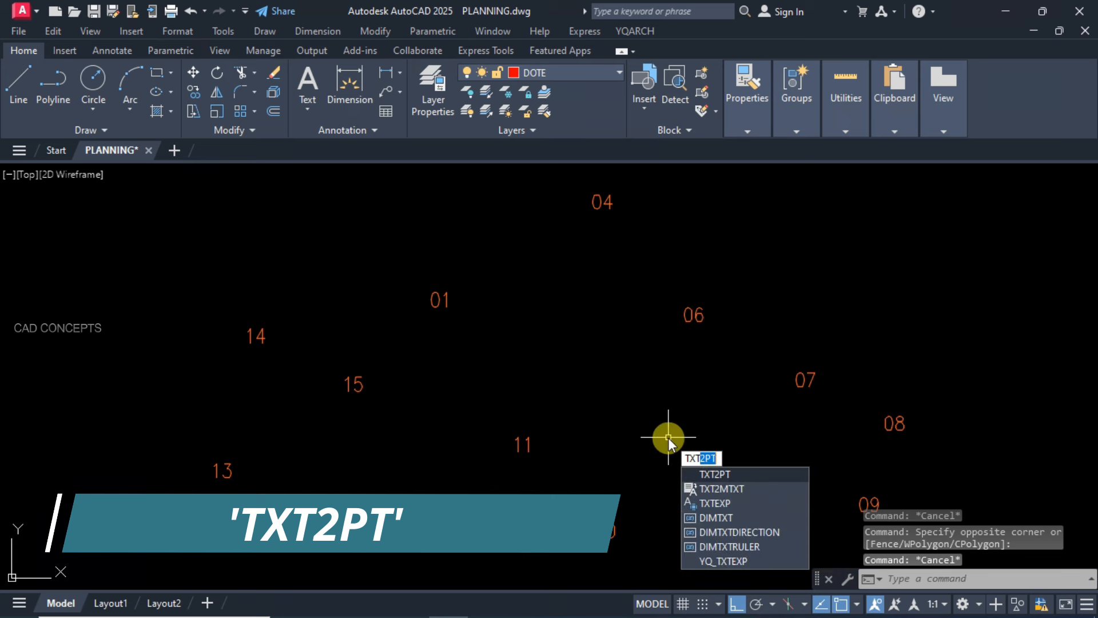
text(T)
key(Return)
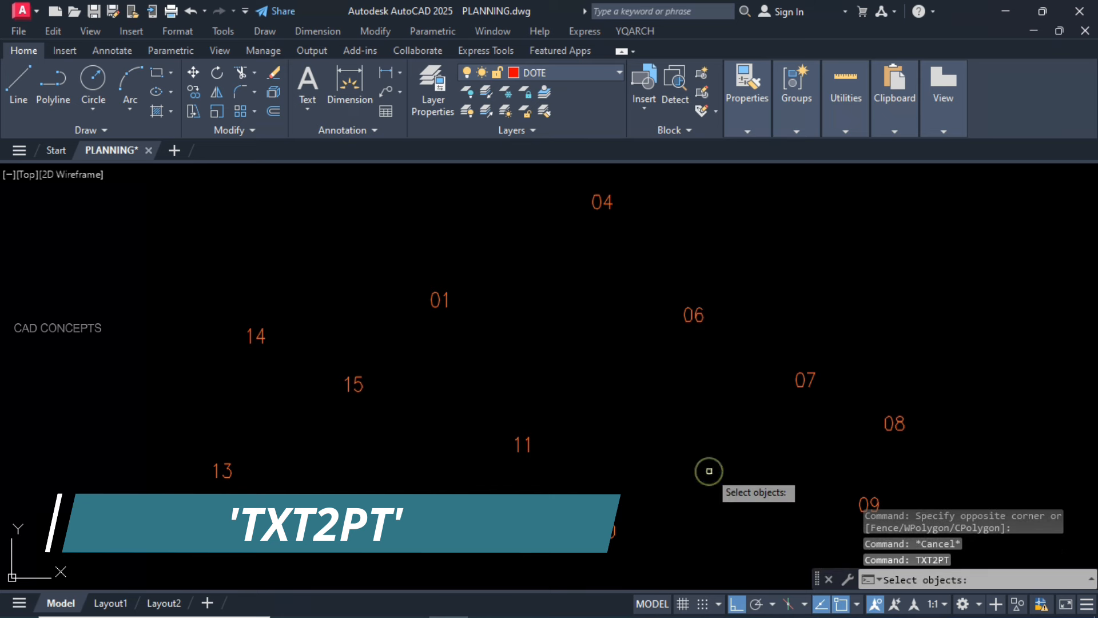
click(85, 569)
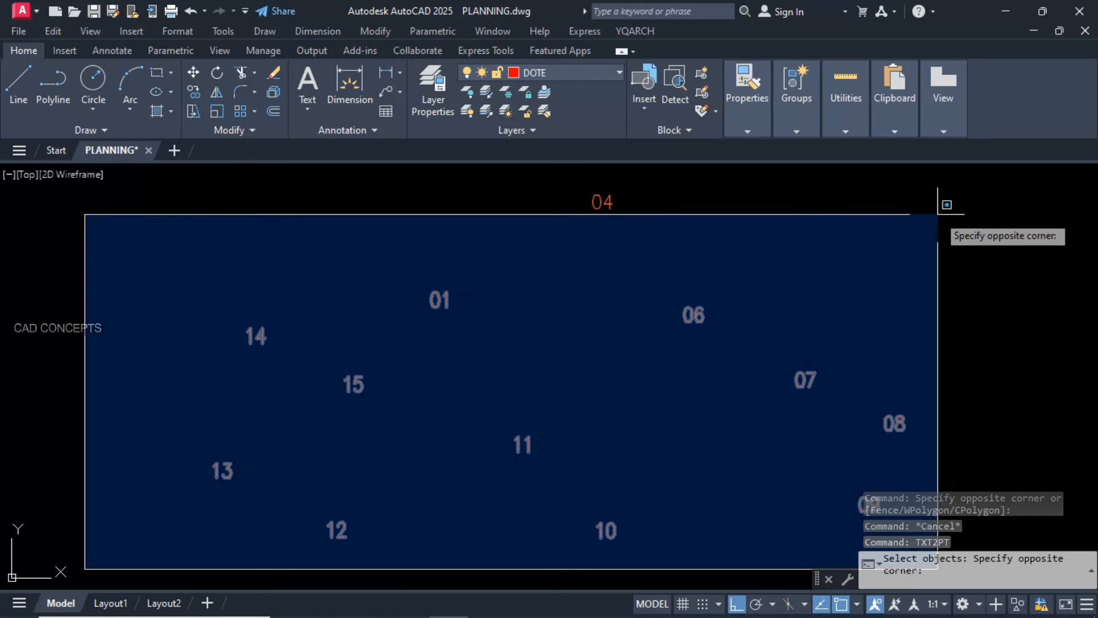
click(962, 184)
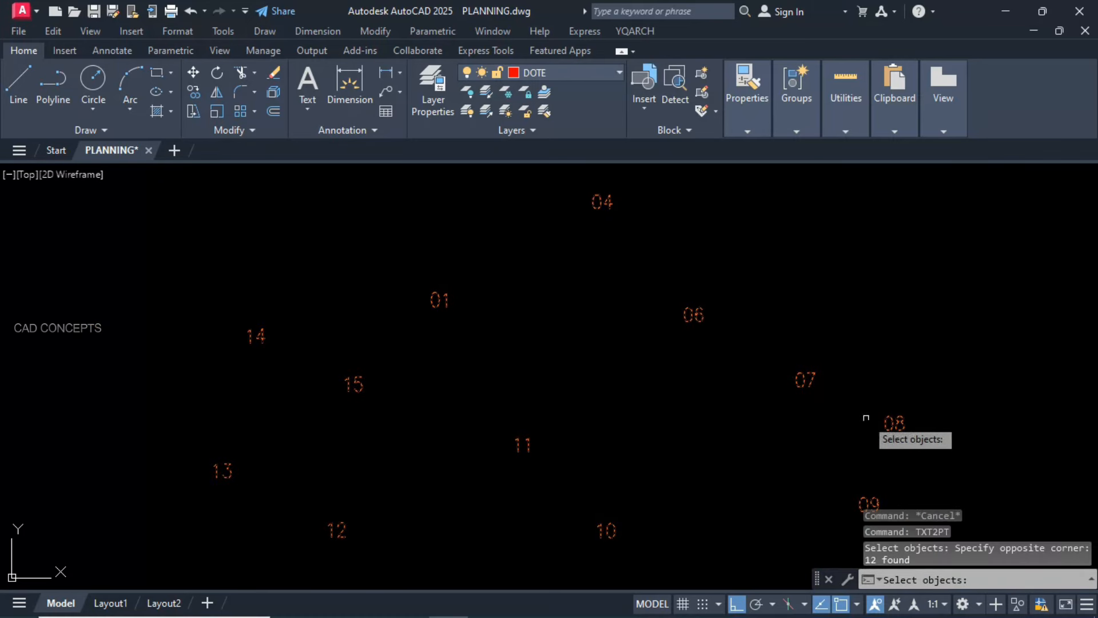
key(Return)
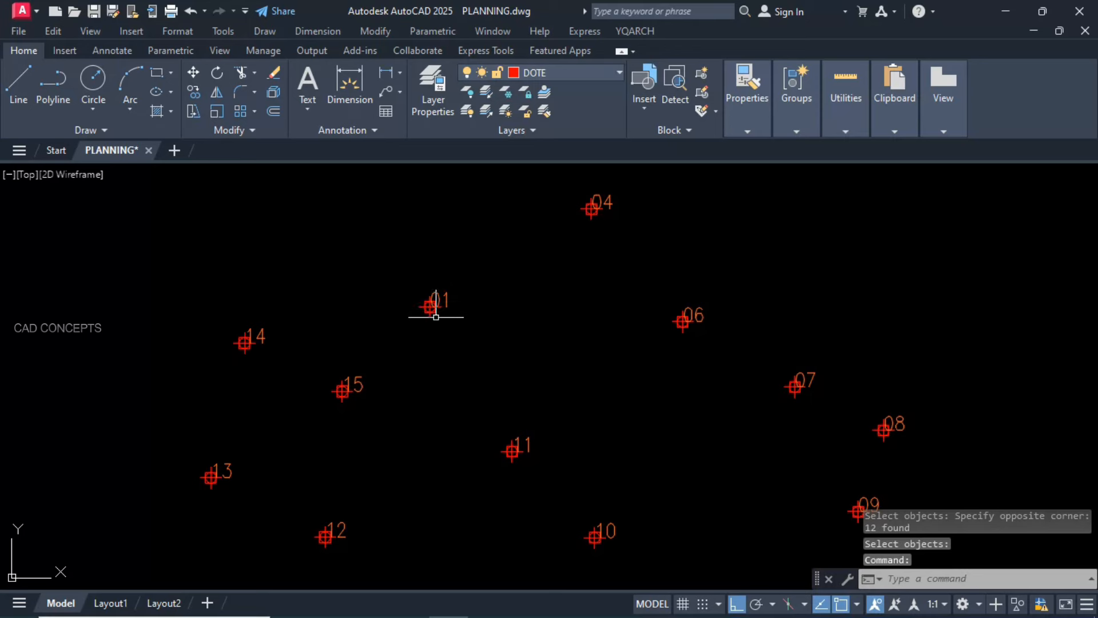
Step: Draw a polyline with Ortho off through points 14, 01, 04, 06, 07, 08, 09, 10, 11, 12, 13 and 15, ending back at 14
text(PL)
key(Return)
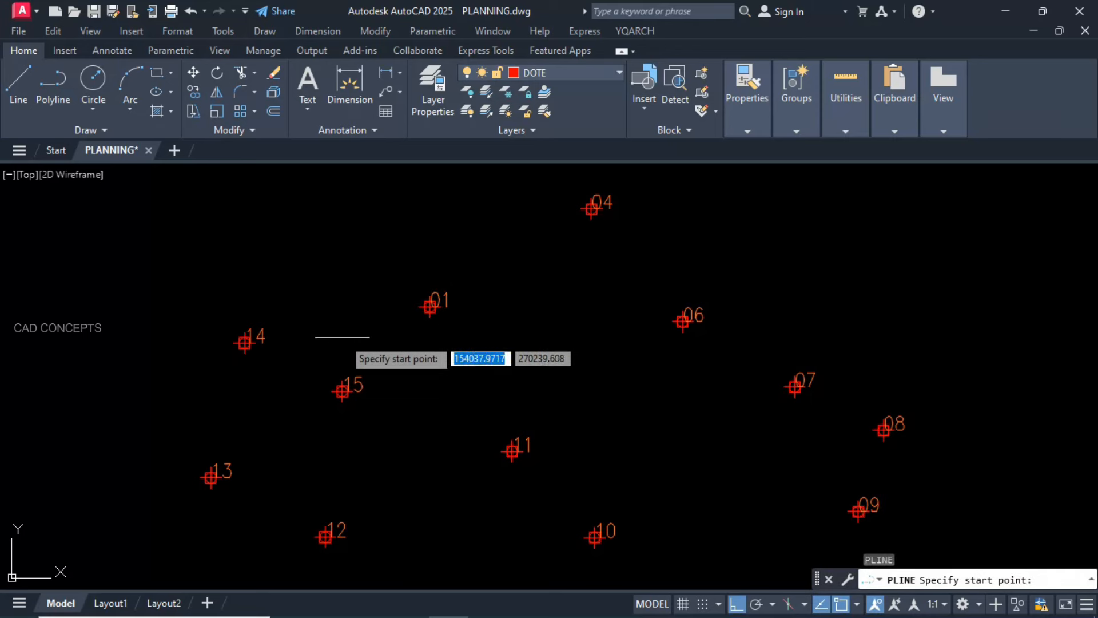
click(240, 342)
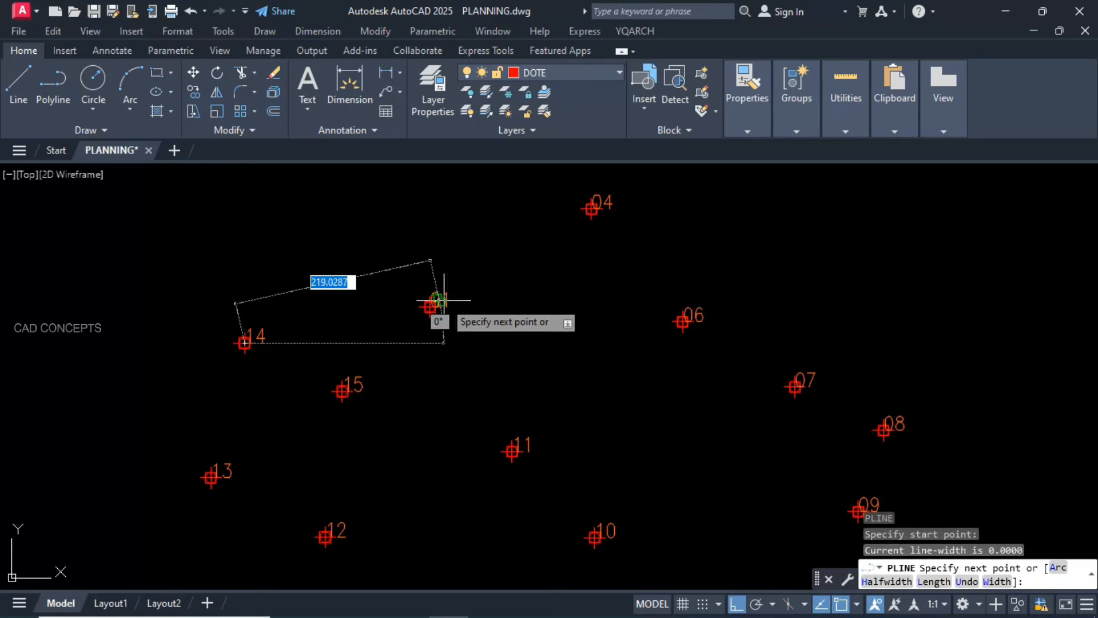
click(429, 307)
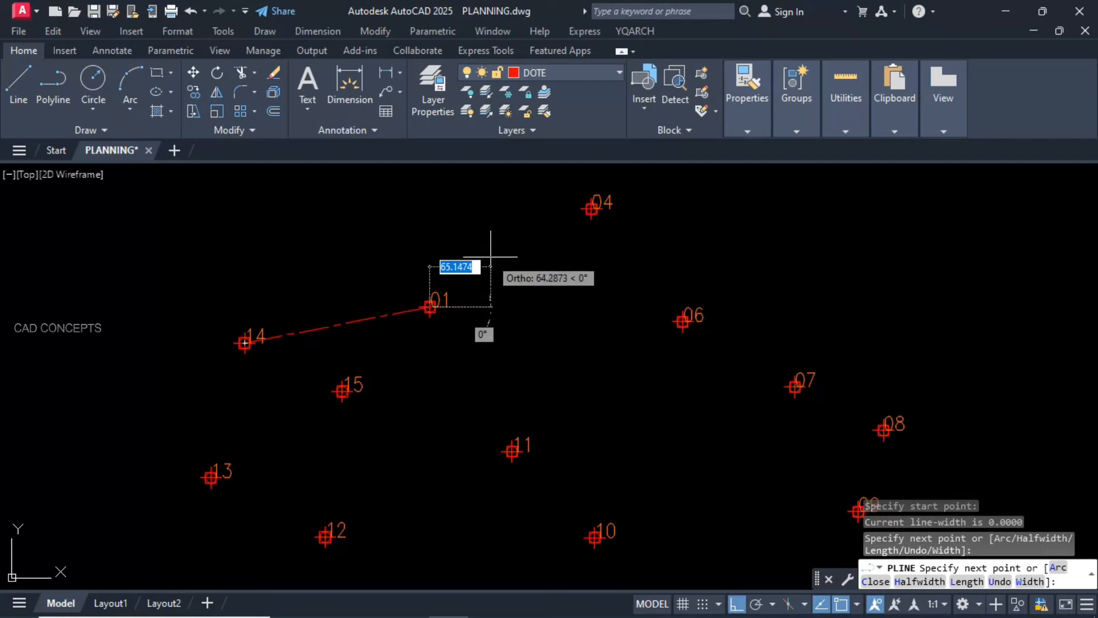
key(F8)
click(592, 209)
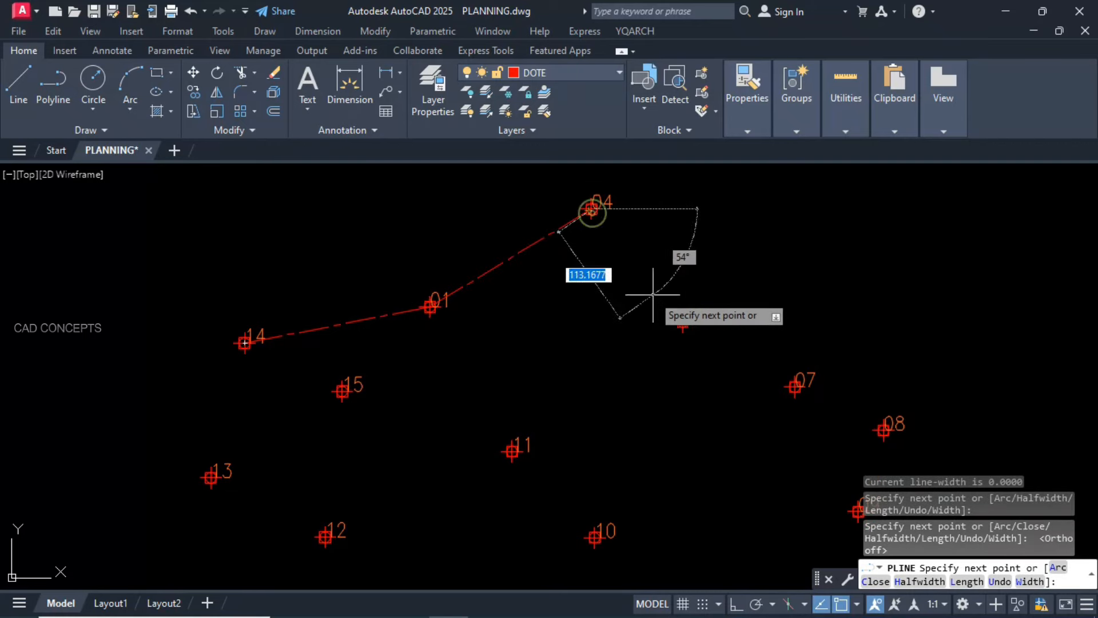
click(682, 320)
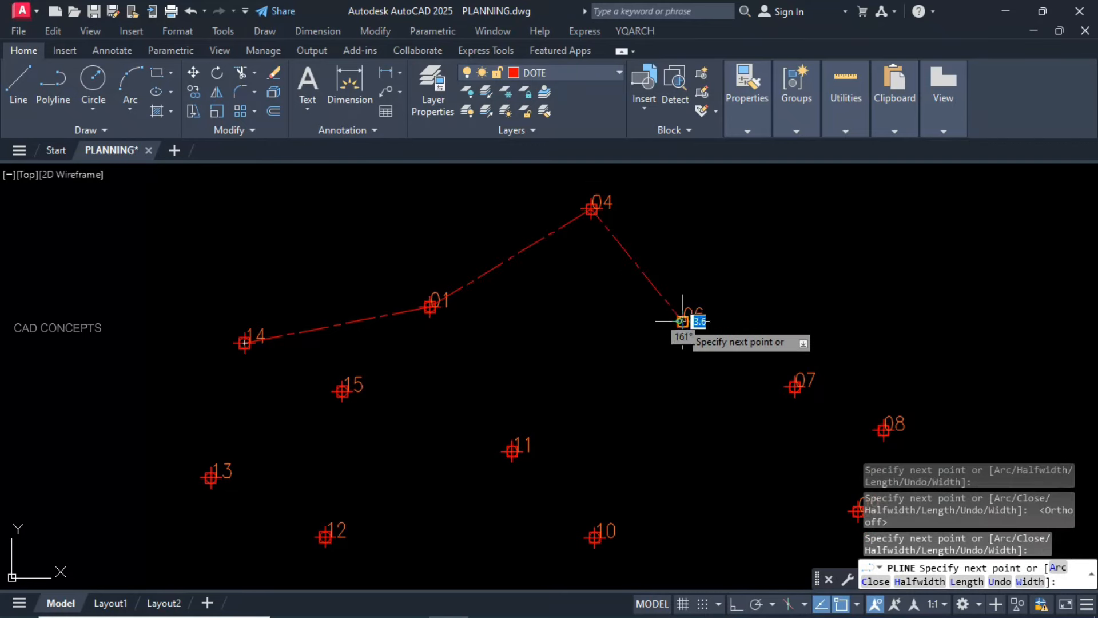
click(794, 386)
click(883, 429)
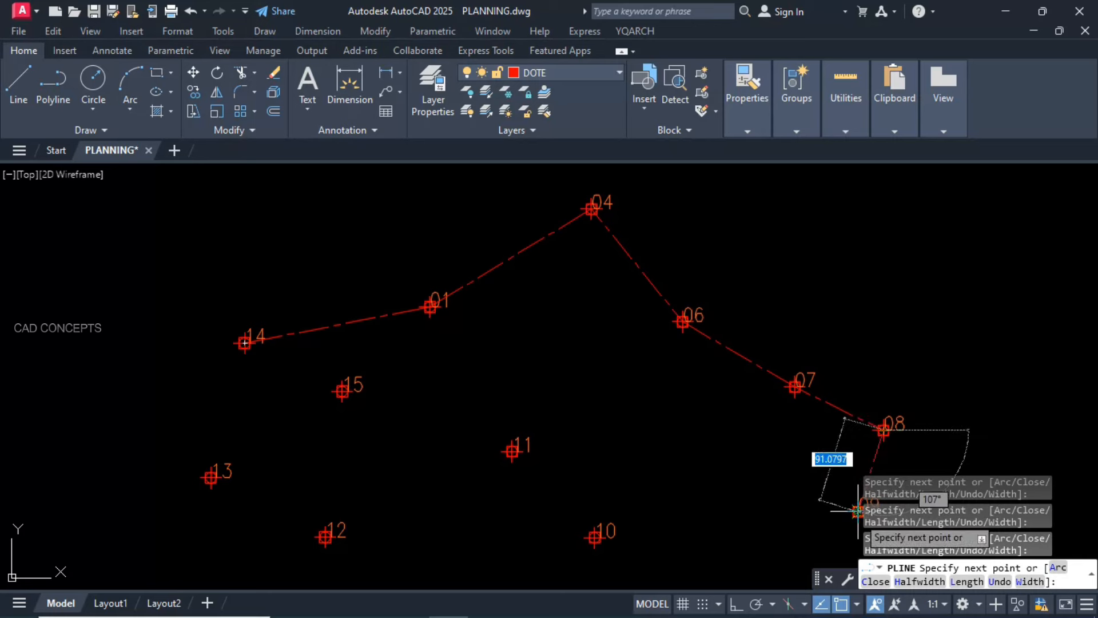
click(857, 510)
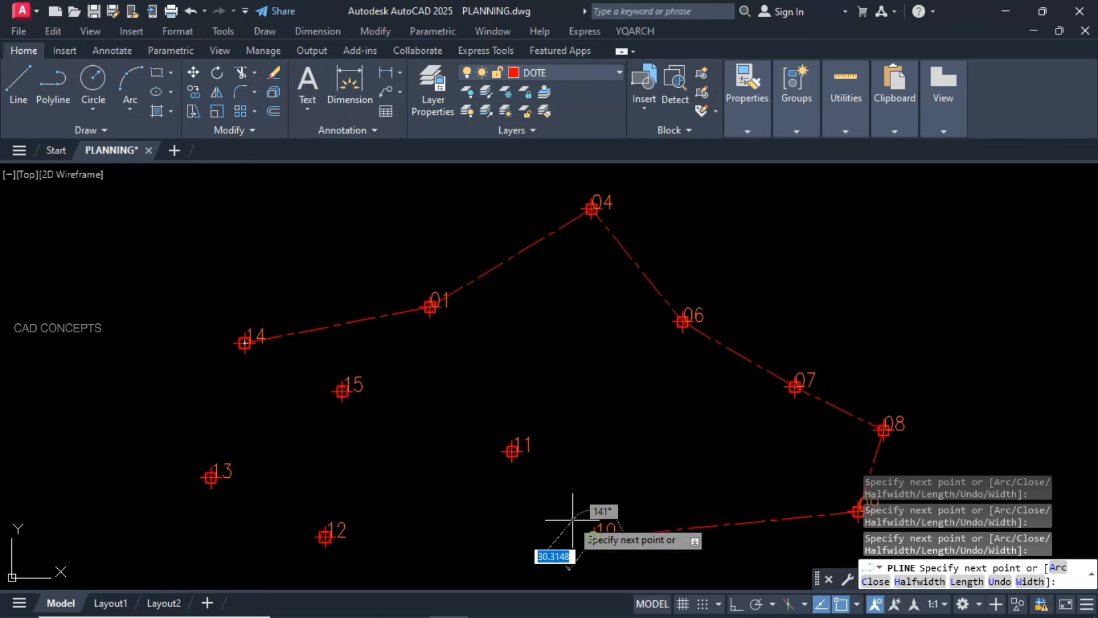
click(594, 536)
click(511, 452)
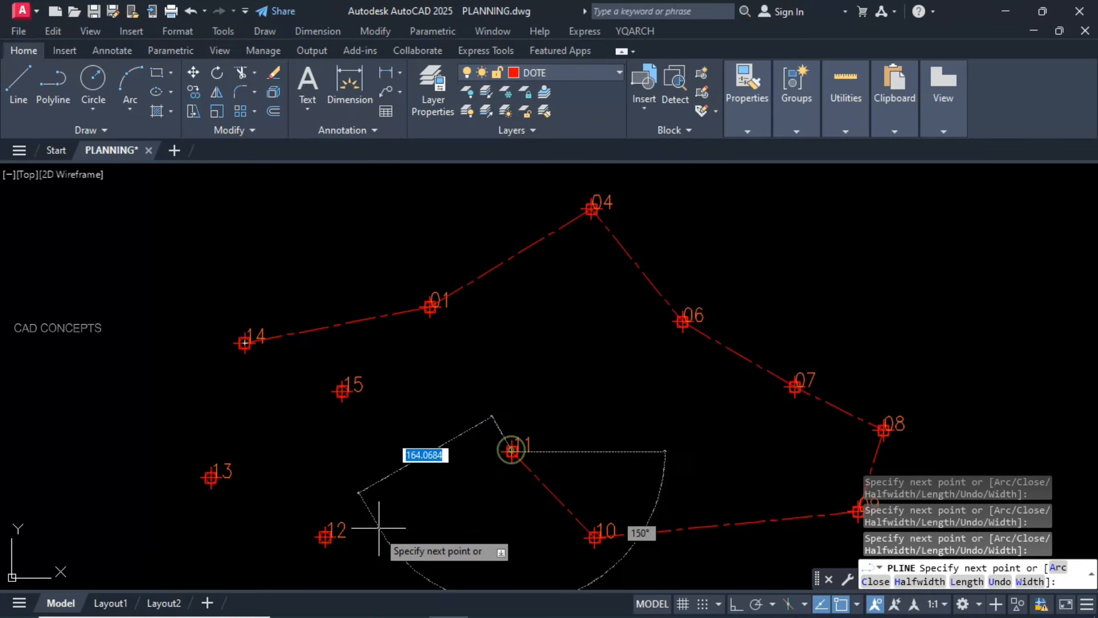
click(325, 536)
click(211, 475)
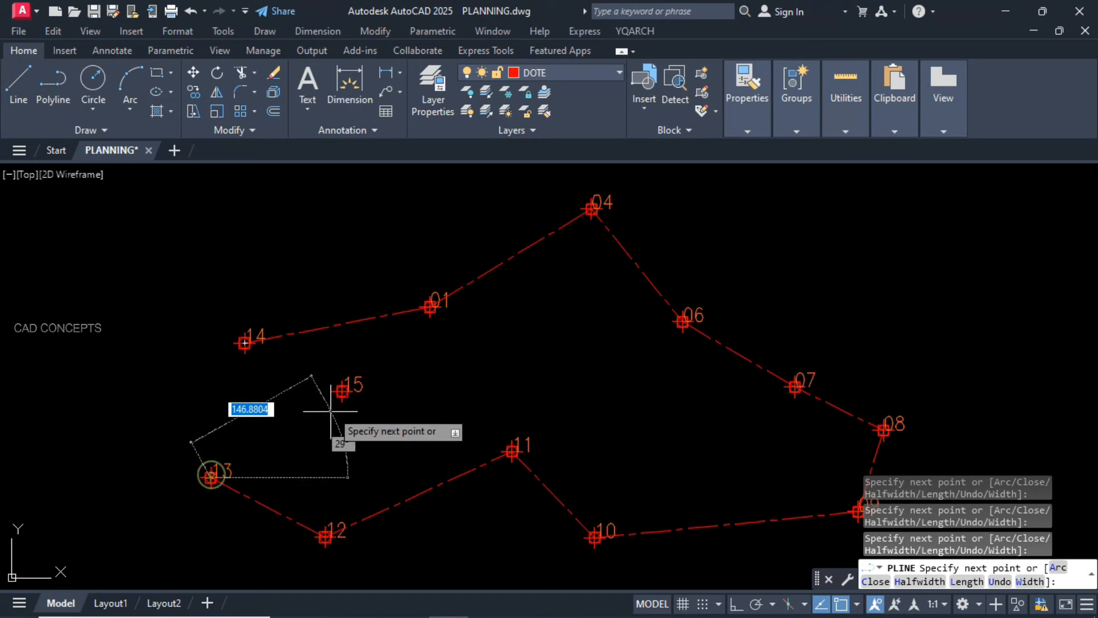
click(342, 390)
click(245, 342)
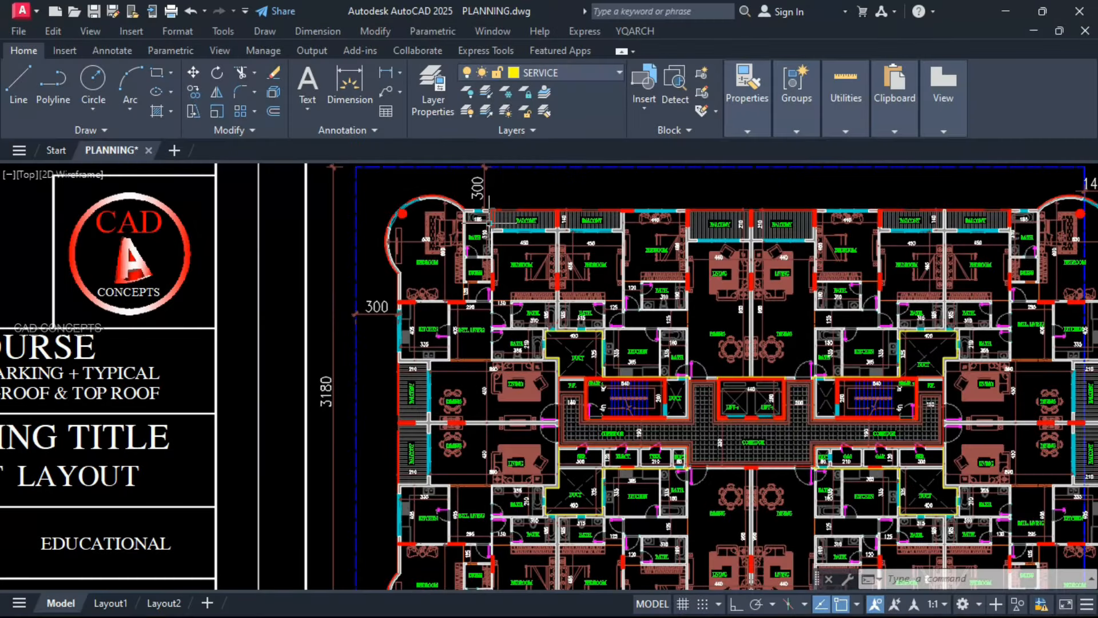
Step: Move the outline polylines off the typical floor plan into the empty area above and to its right
scroll(549, 377, down, 5)
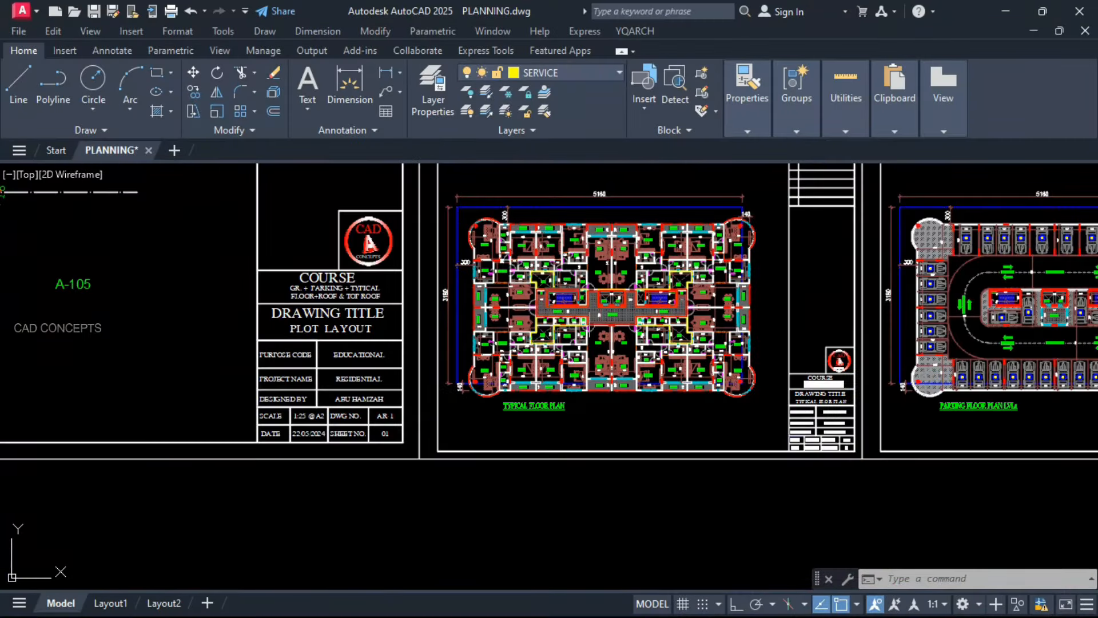
scroll(591, 312, down, 2)
middle_drag(592, 311, 632, 362)
scroll(654, 360, up, 2)
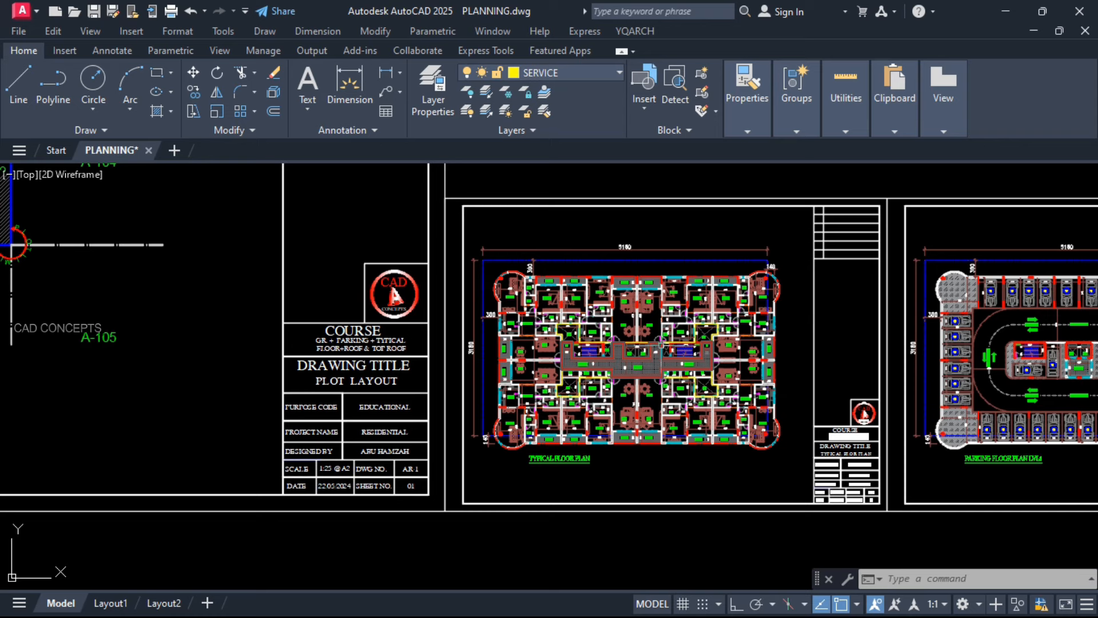
text(m)
key(Return)
click(683, 349)
key(Return)
click(686, 351)
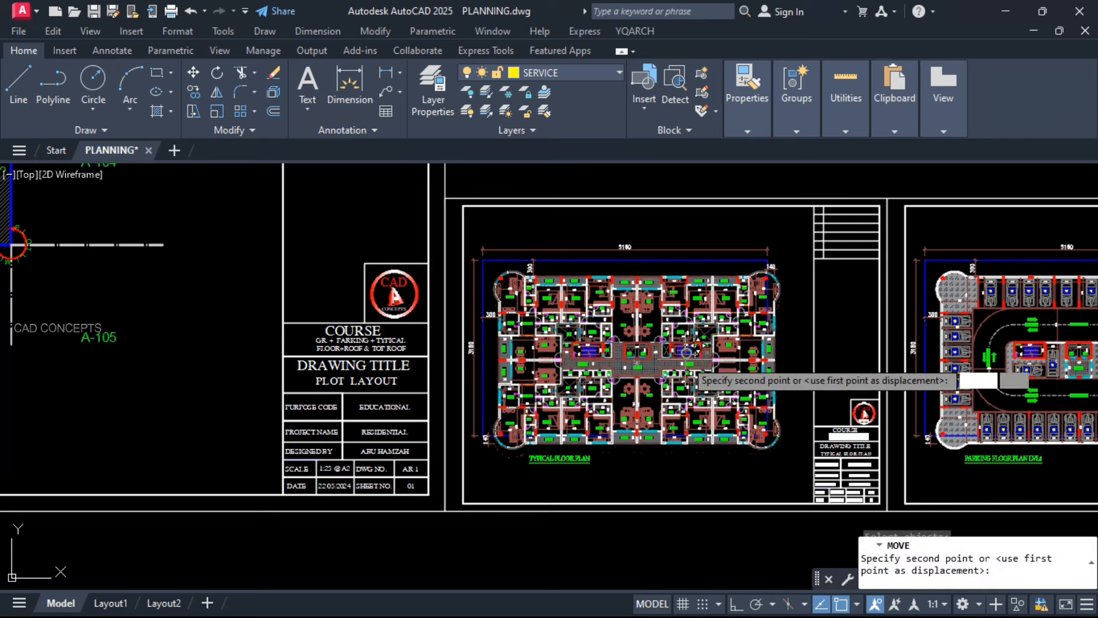
scroll(695, 374, down, 3)
scroll(738, 220, up, 3)
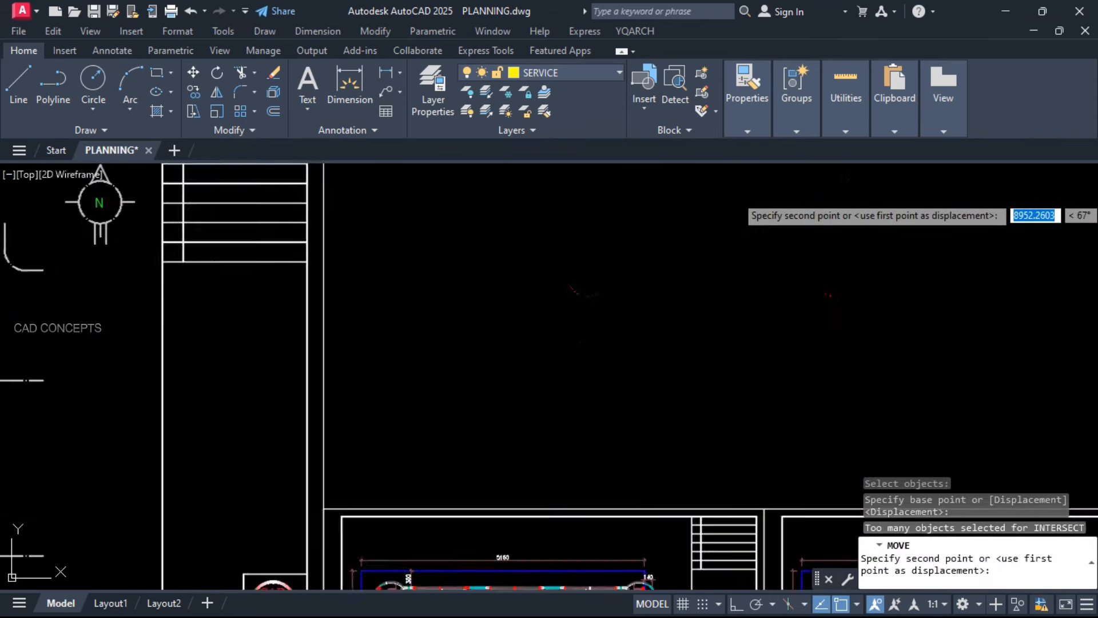
scroll(749, 197, up, 2)
middle_drag(762, 201, 603, 301)
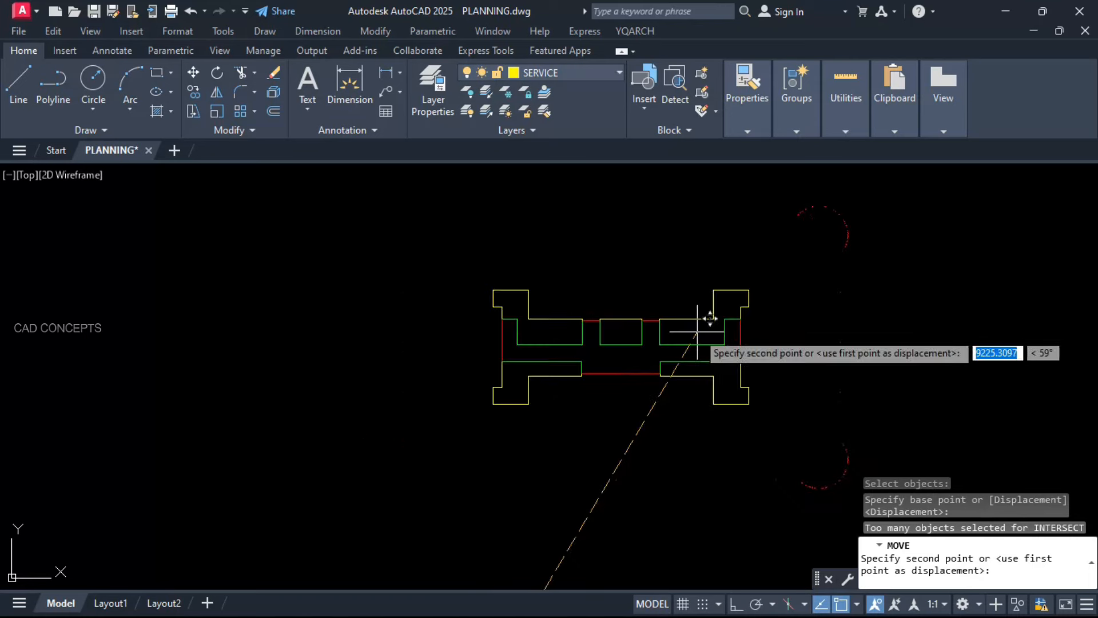
key(Escape)
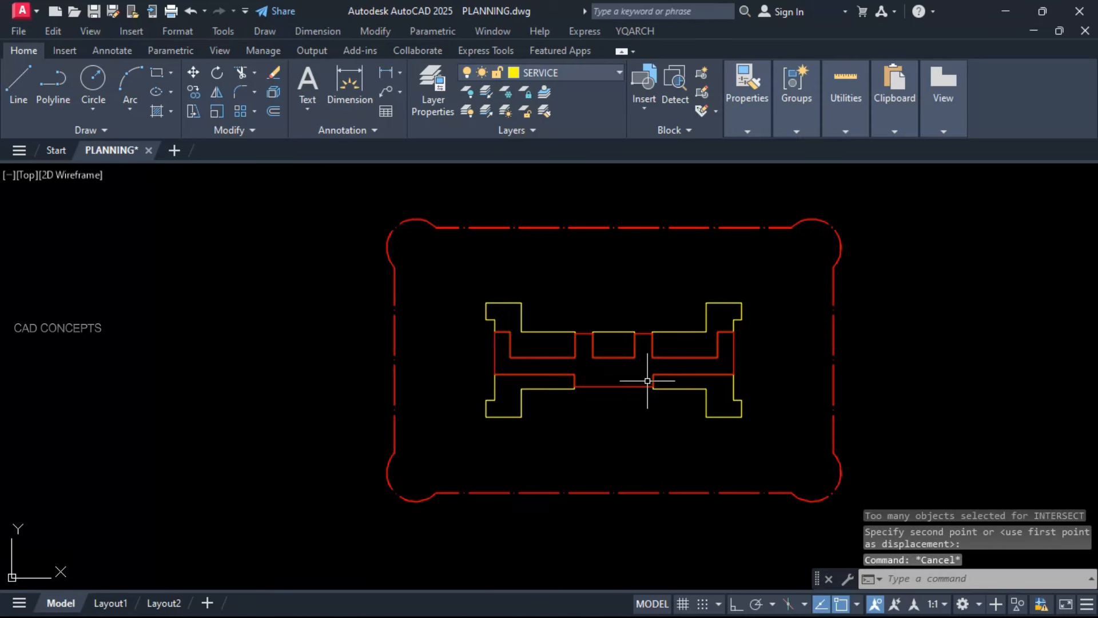
Step: Run PR on the outer red dash-dot boundary polyline to get the total polyline length of its layer
middle_drag(646, 377, 621, 394)
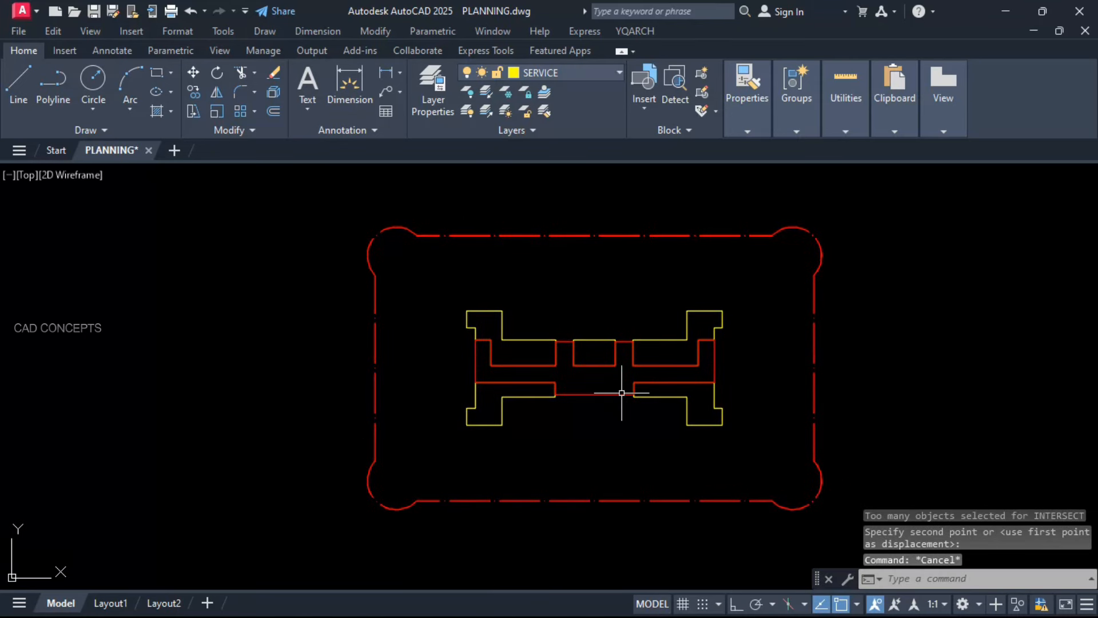
text(PR)
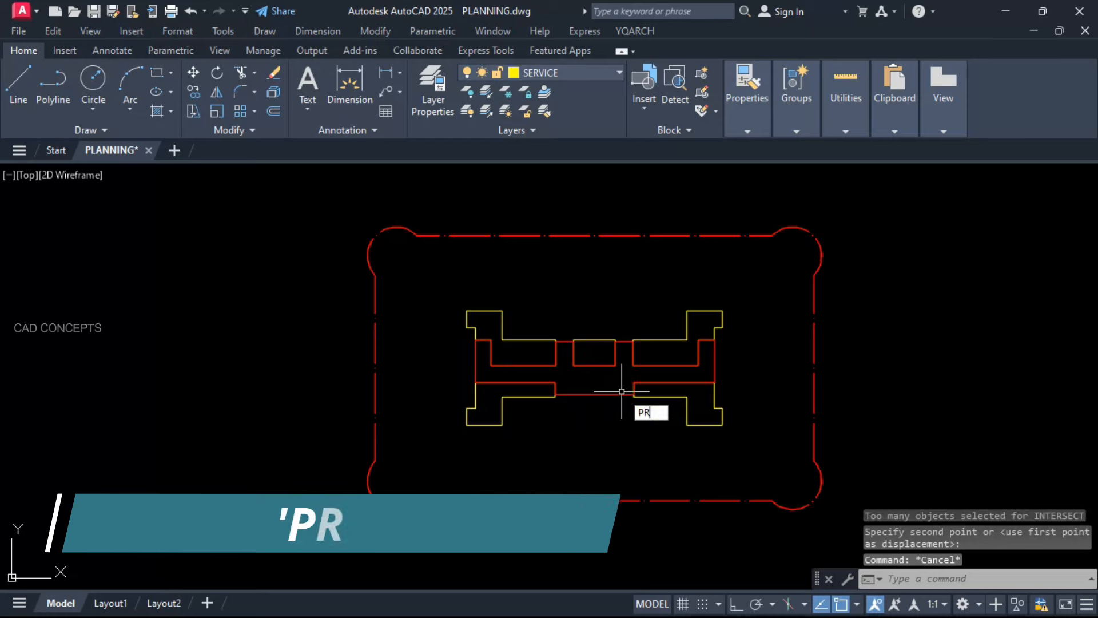
key(Return)
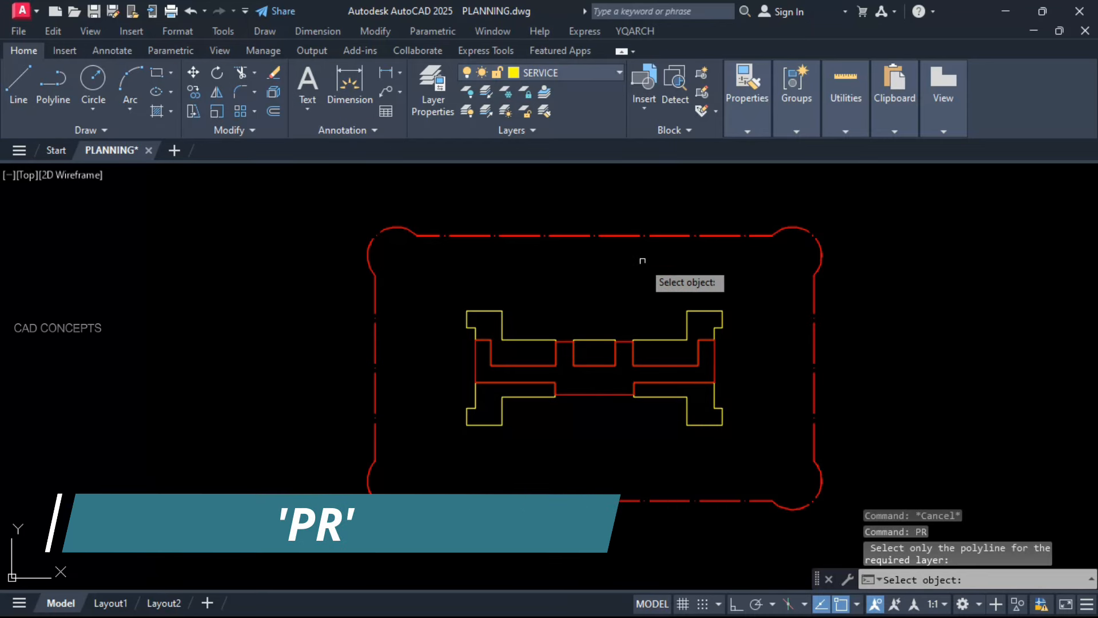
click(661, 235)
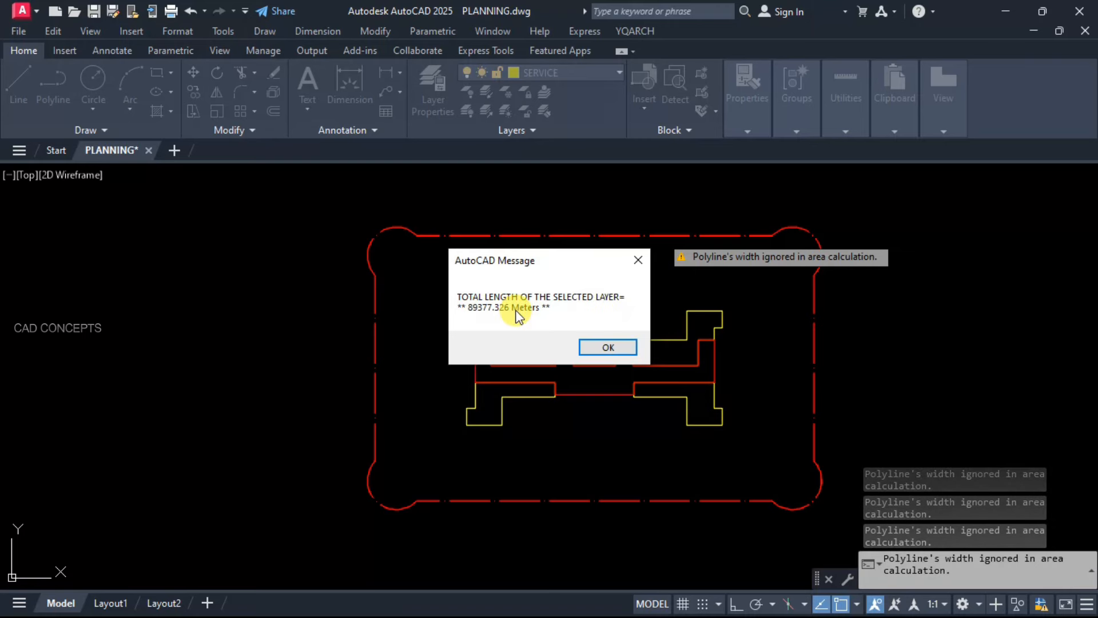
click(606, 347)
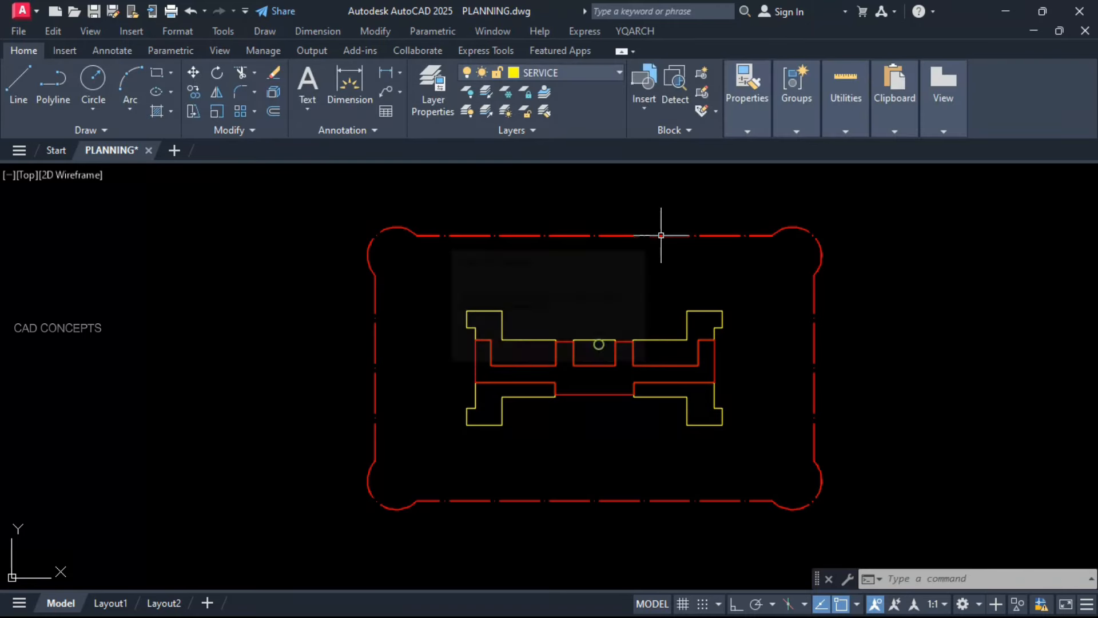
Step: Run PR on the bottom edge of the inner red core outline to get its layer's total length
text(PR)
key(Return)
click(600, 394)
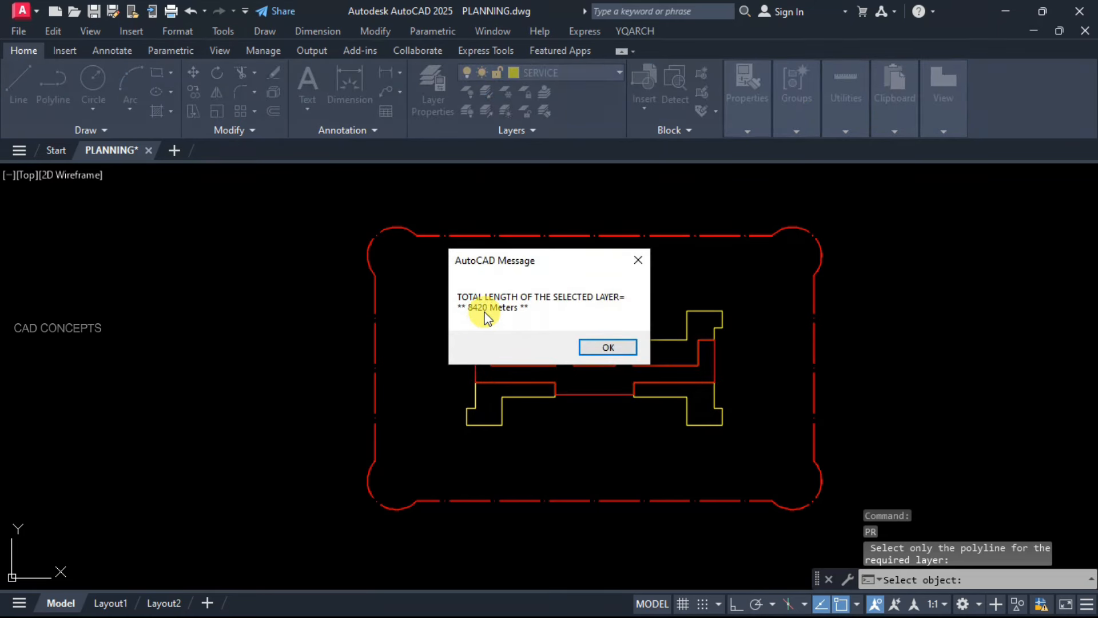
click(587, 347)
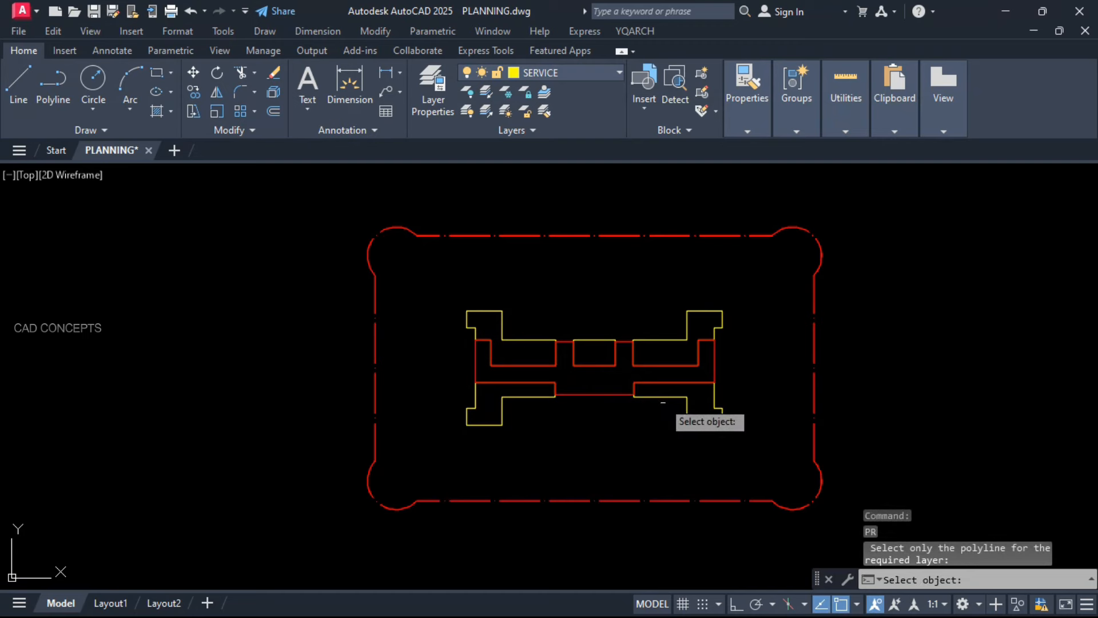
Step: Run PR on several yellow outlines in turn, around and below the core, to compare the total length reported for their layer
click(664, 397)
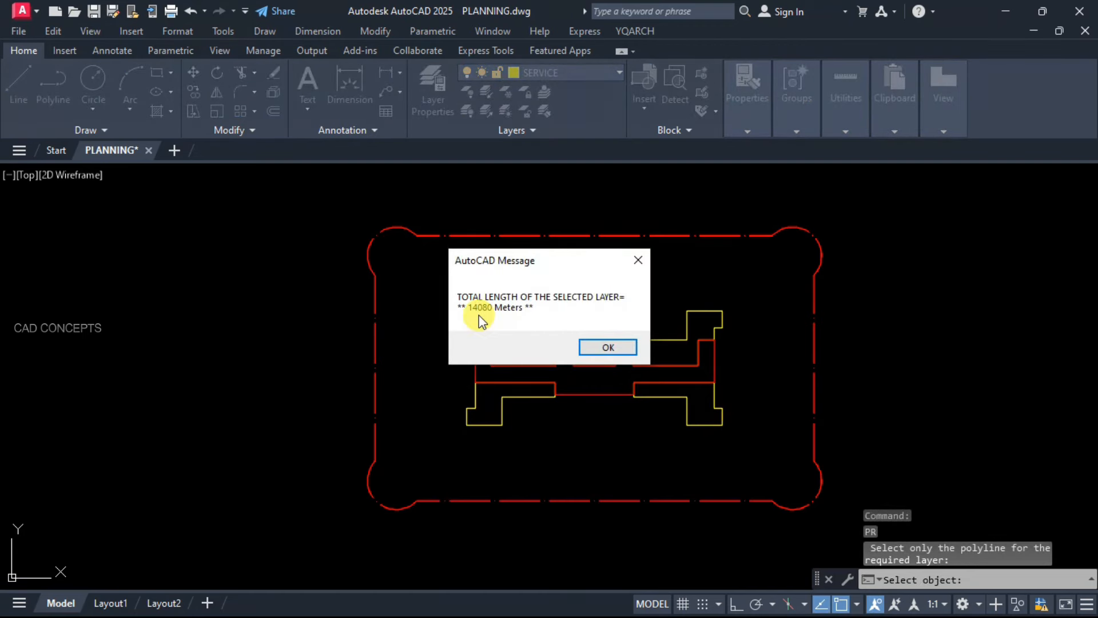
click(595, 344)
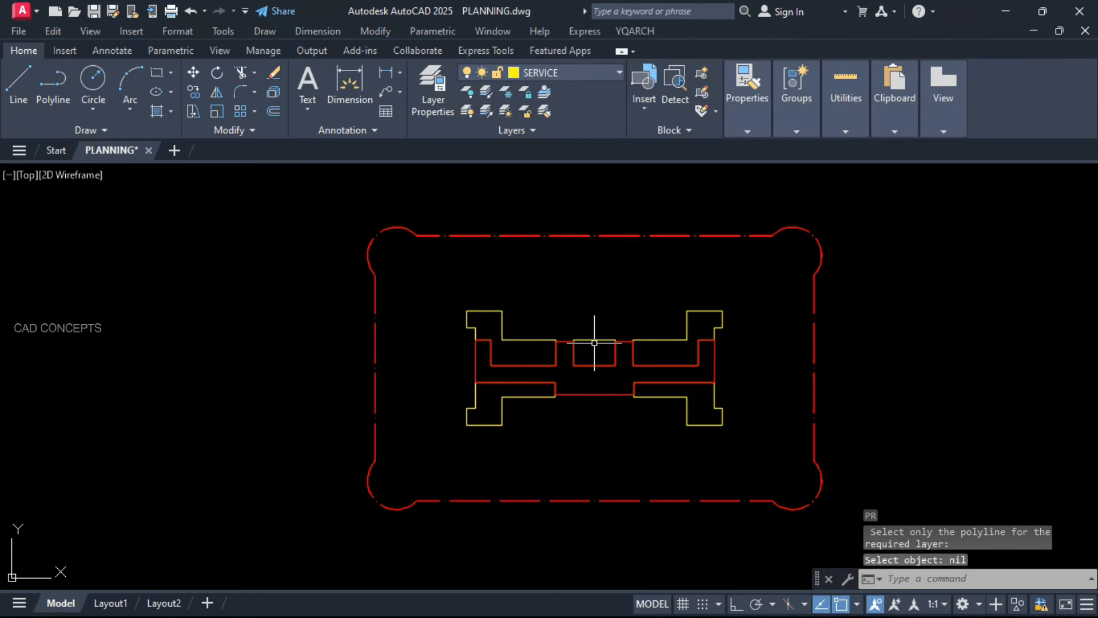
click(593, 341)
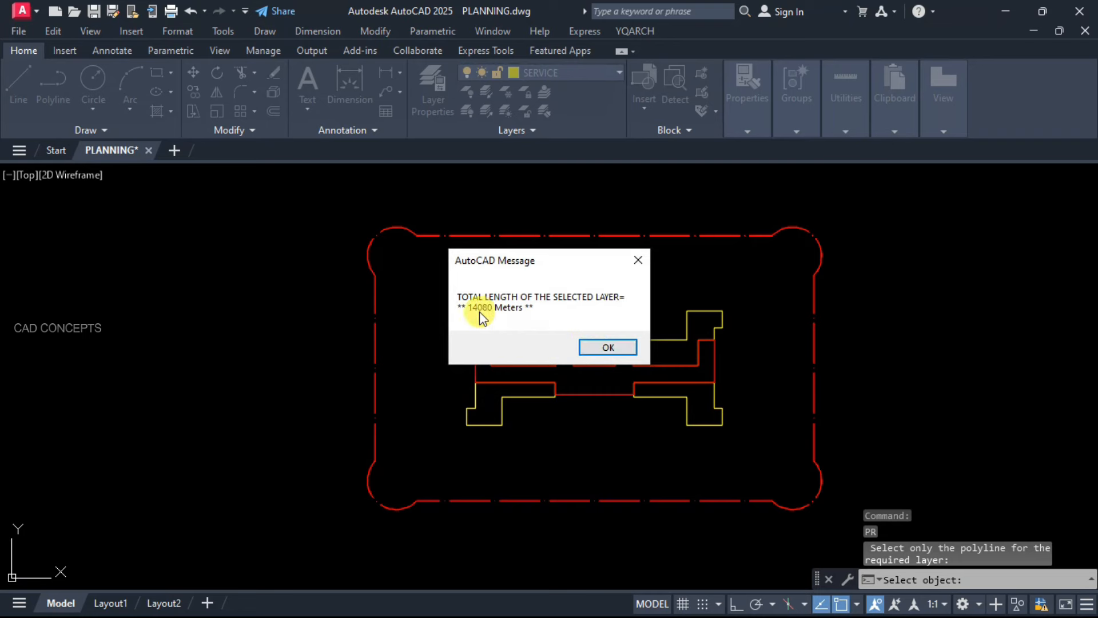
click(599, 346)
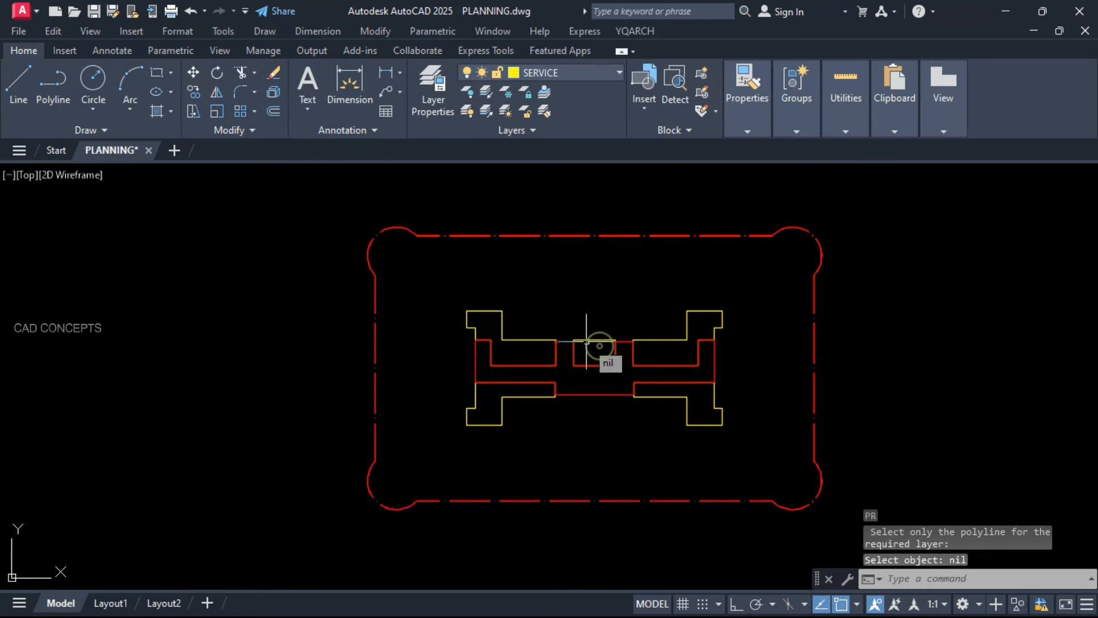
click(517, 338)
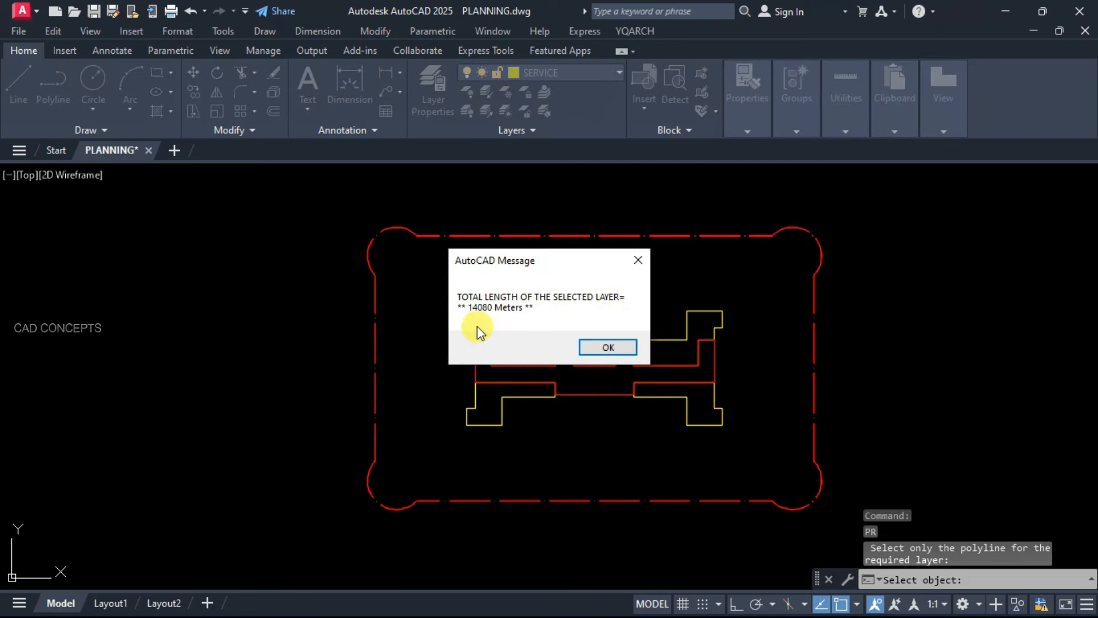
click(598, 350)
click(541, 397)
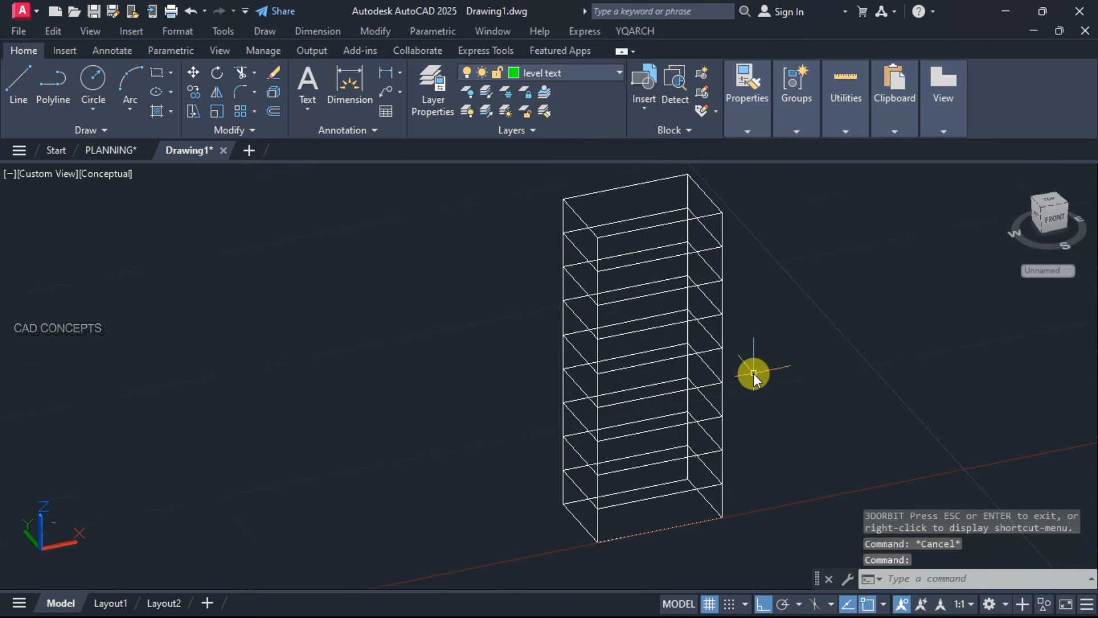
Step: Run WPL and write the levels of the six lowest floor corners along the tower's front-right vertical edge
text(WPL)
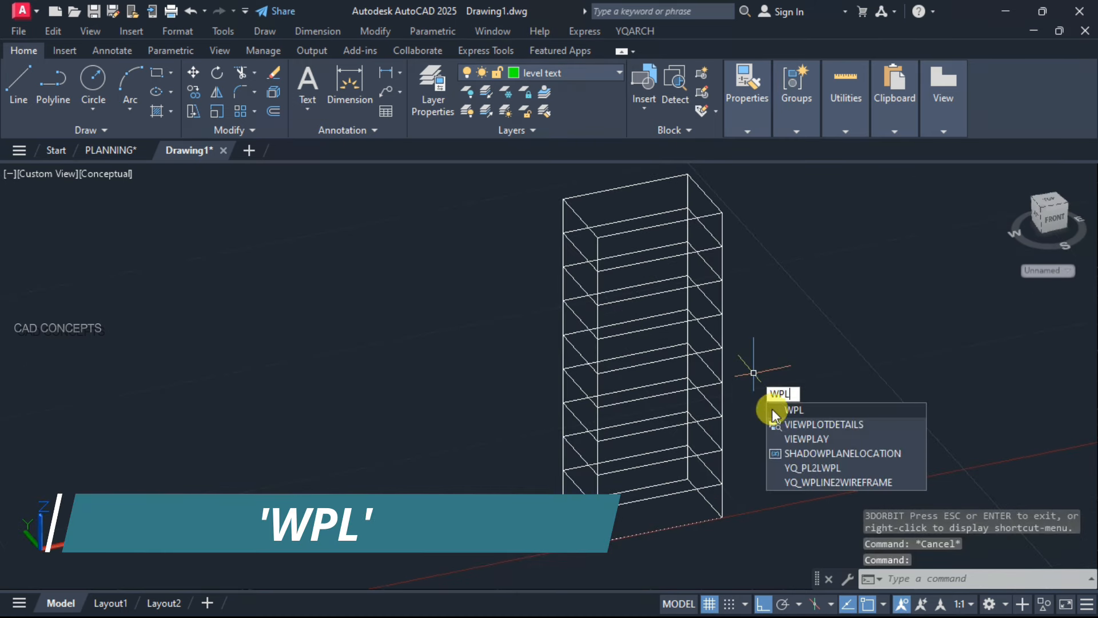
click(793, 407)
scroll(715, 518, up, 5)
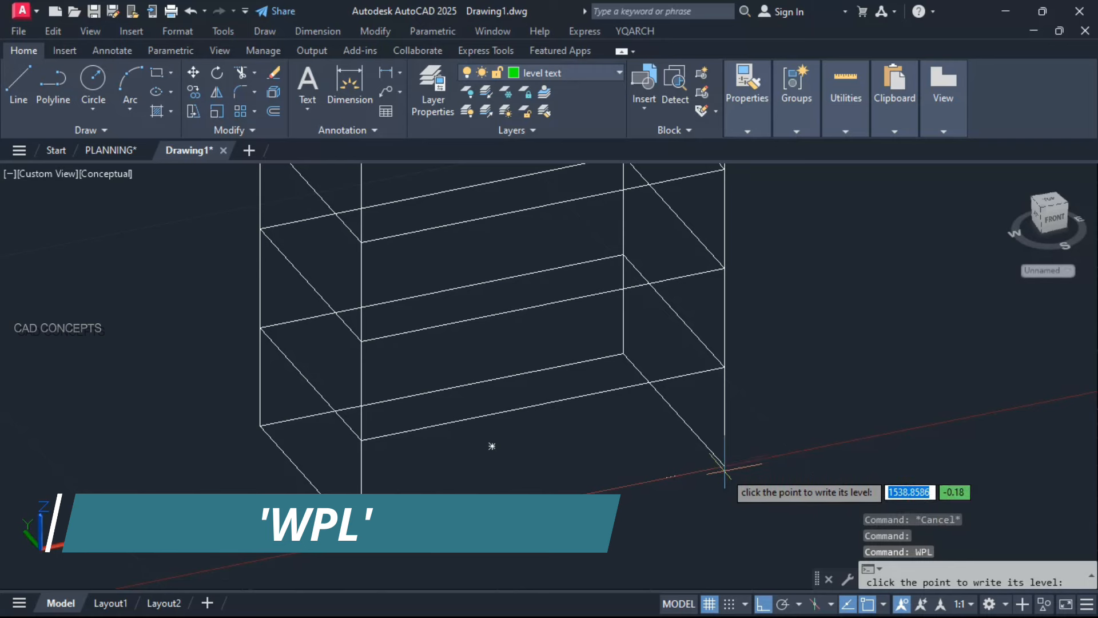
scroll(722, 472, down, 3)
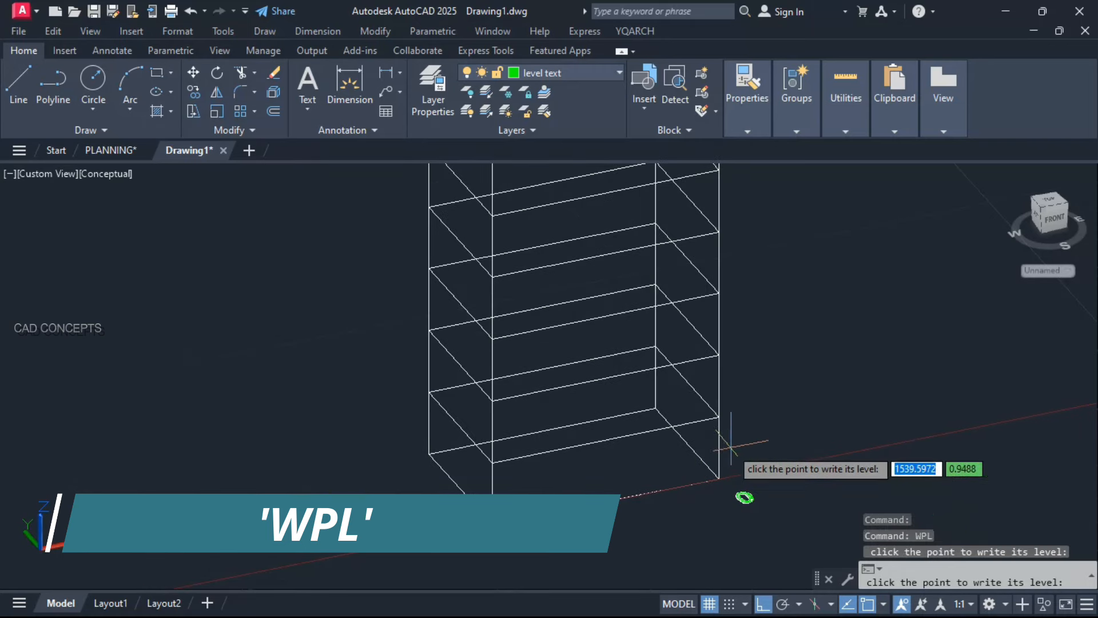
click(718, 417)
click(719, 355)
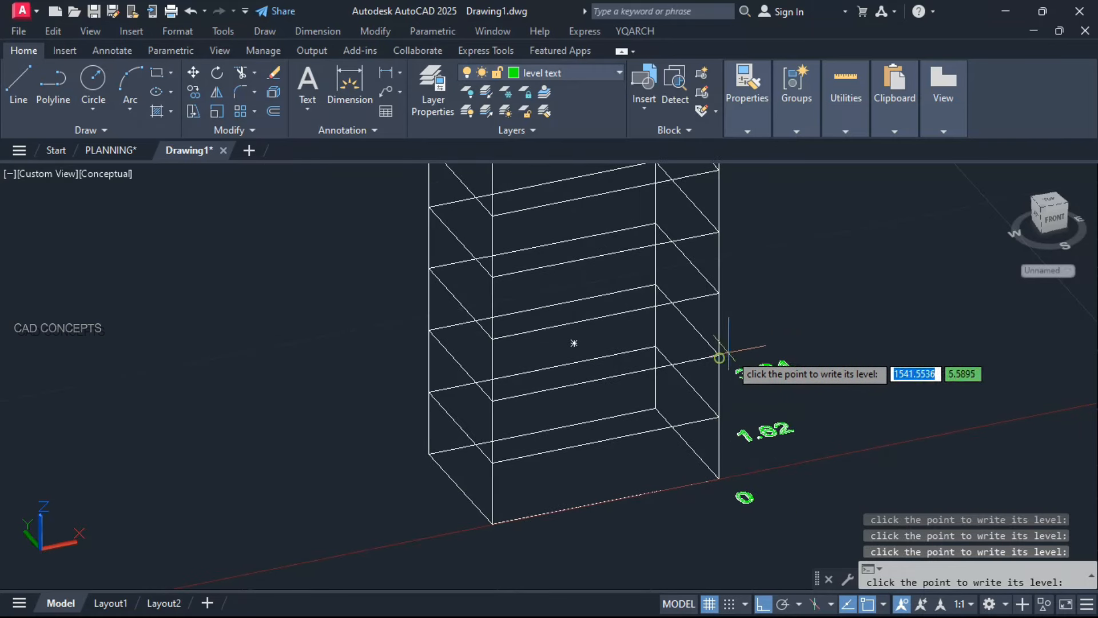
click(721, 295)
click(718, 232)
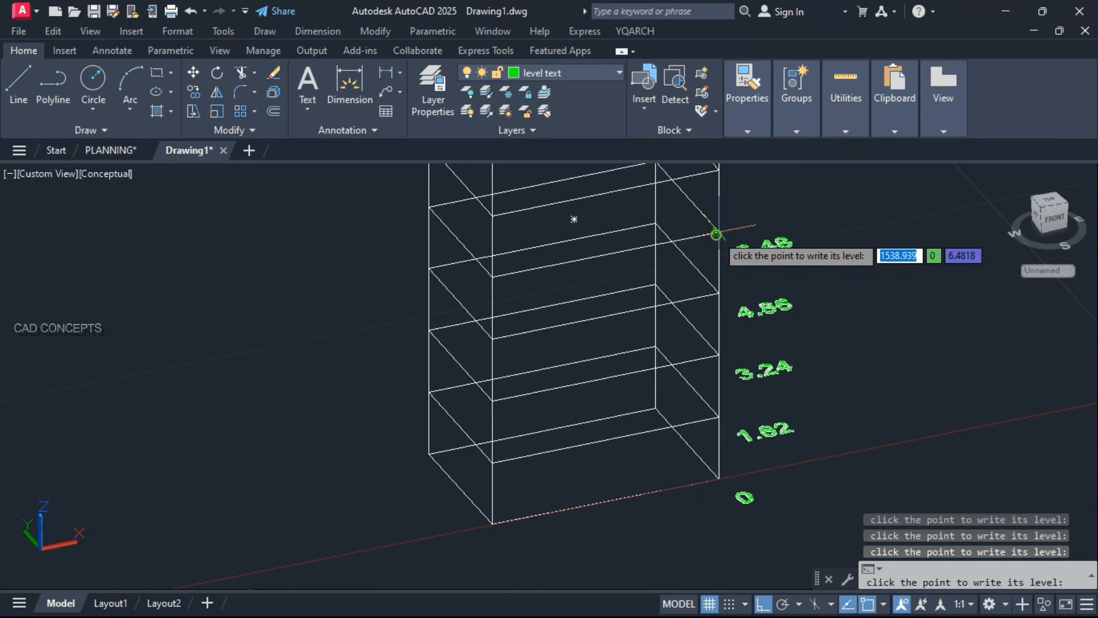
click(719, 183)
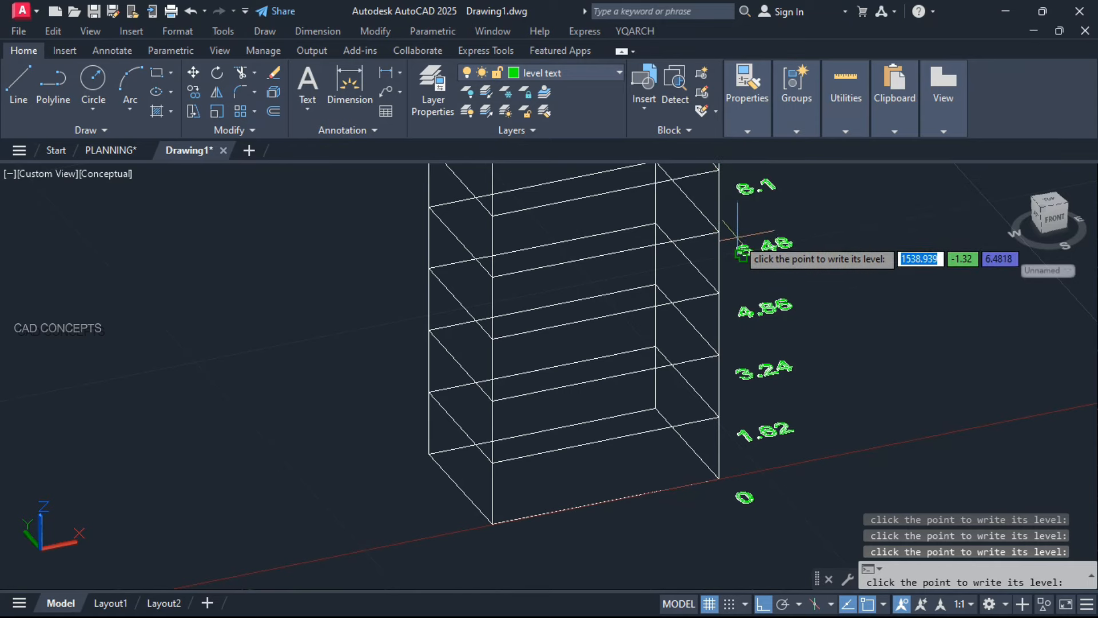
Step: Write the levels of the four remaining upper floor corners along the same vertical edge and end WPL
middle_drag(736, 240, 747, 458)
click(722, 183)
click(729, 342)
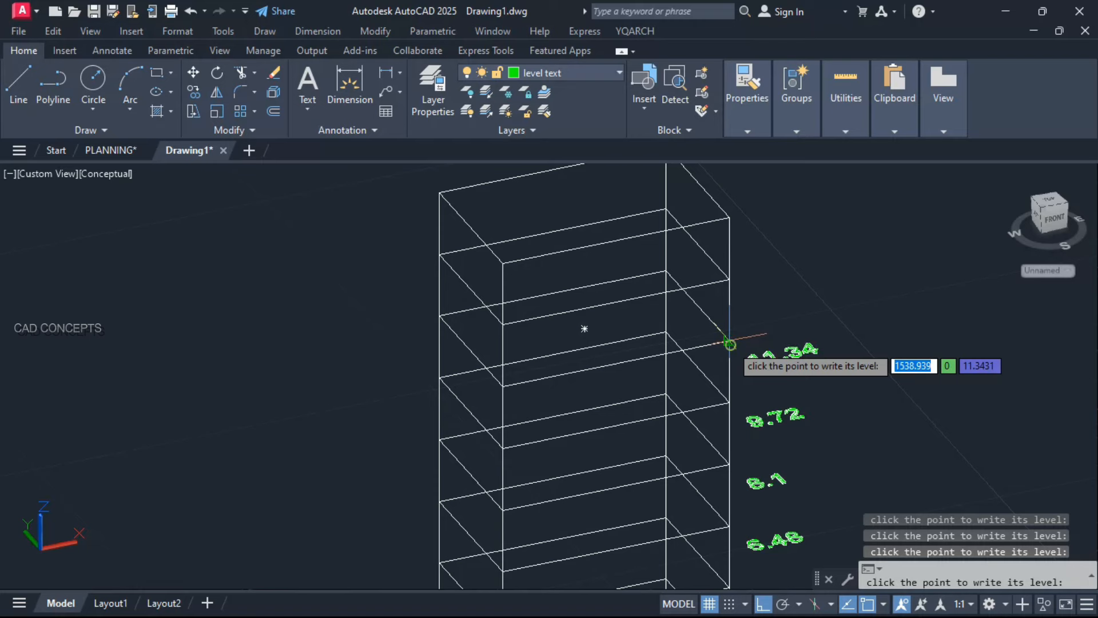
click(728, 278)
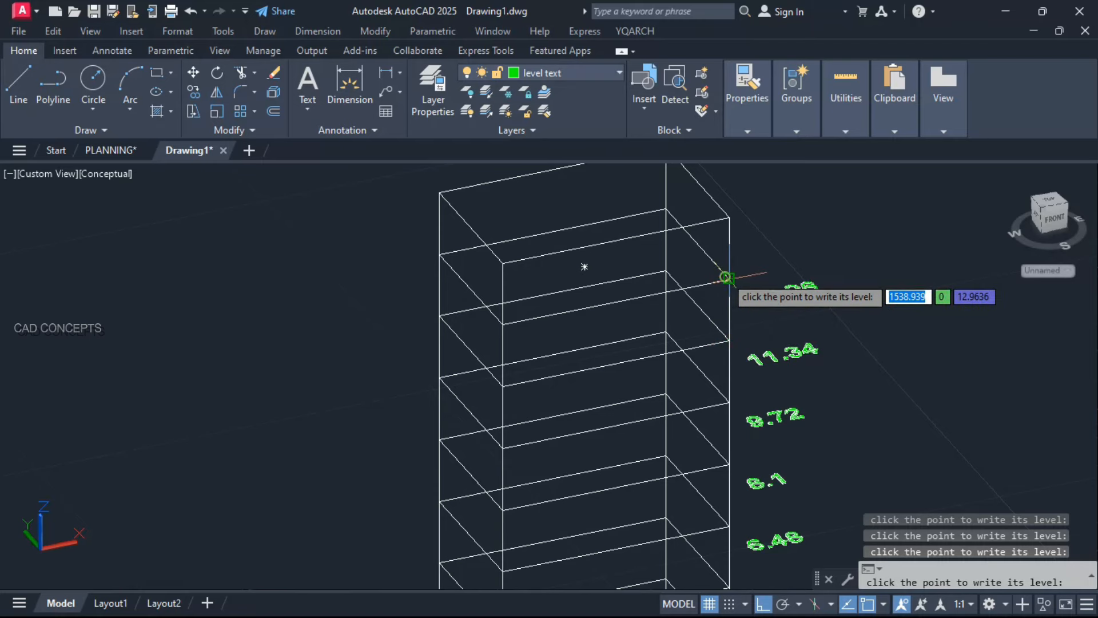
click(729, 216)
key(Escape)
Step: Examine the written level texts beside the tower from the topmost floor down to the base
scroll(764, 246, up, 3)
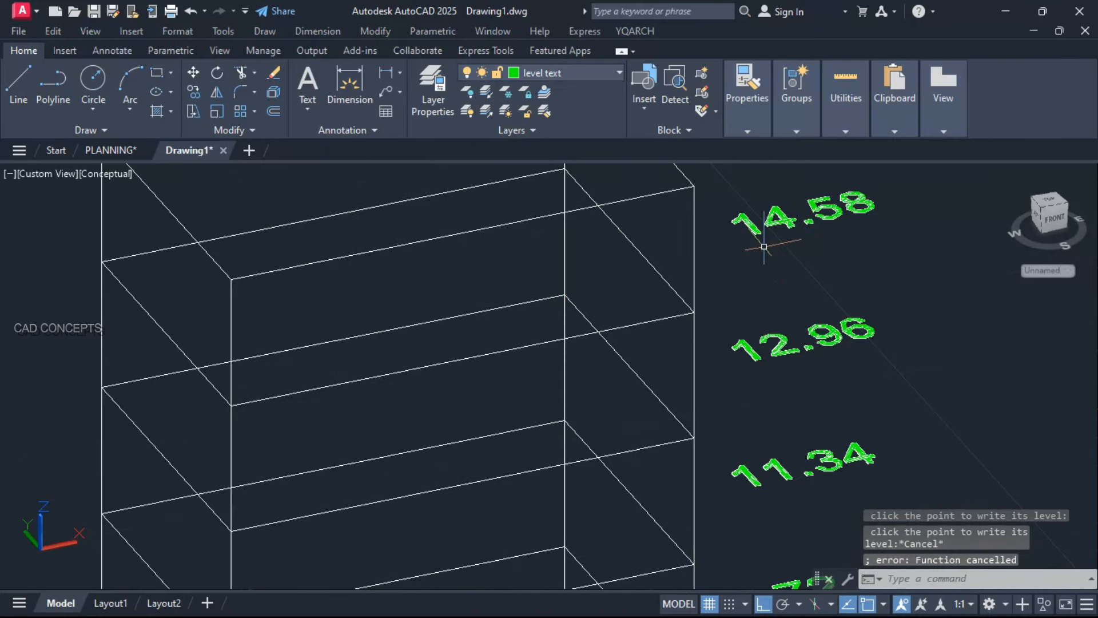
middle_drag(763, 412, 762, 280)
middle_drag(772, 438, 767, 286)
middle_drag(743, 474, 743, 299)
middle_drag(757, 483, 730, 362)
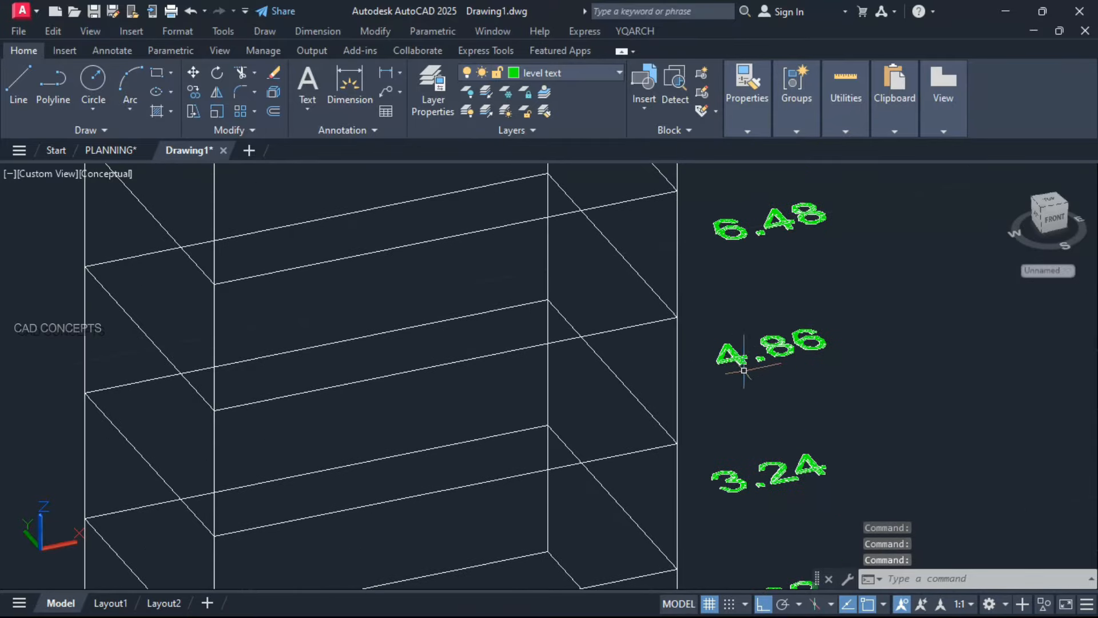
middle_drag(740, 458, 740, 327)
middle_drag(733, 482, 748, 447)
scroll(748, 491, down, 4)
middle_drag(748, 490, 725, 473)
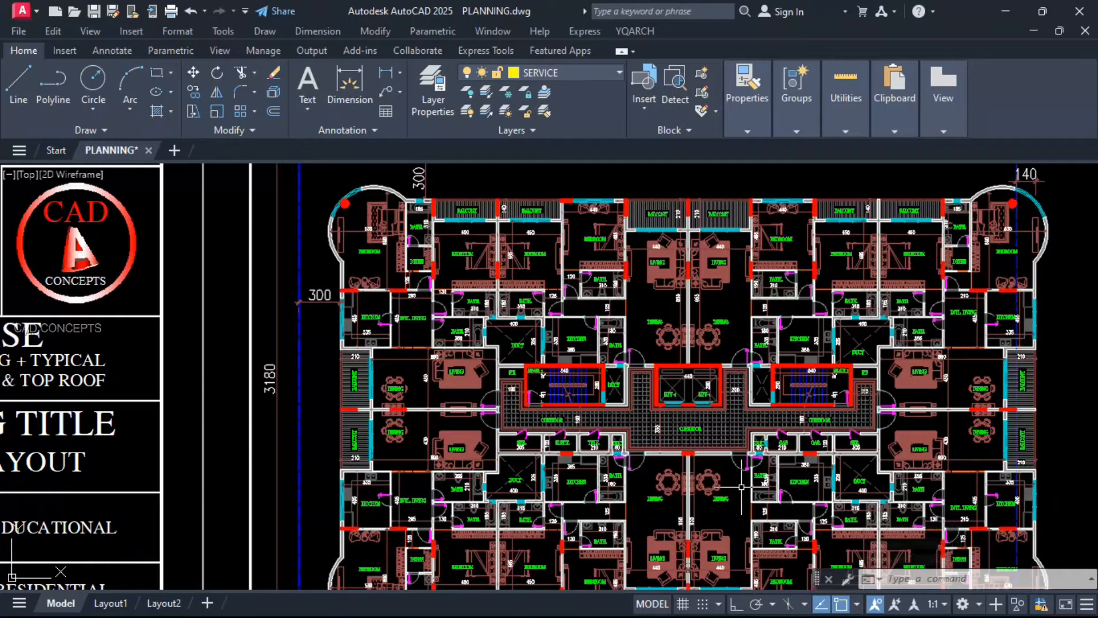
Step: In the PLANNING floor plan, run LOCKOBJECTS on the bed in the 440-wide bedroom beside the living area
middle_drag(741, 488, 695, 458)
scroll(577, 279, up, 2)
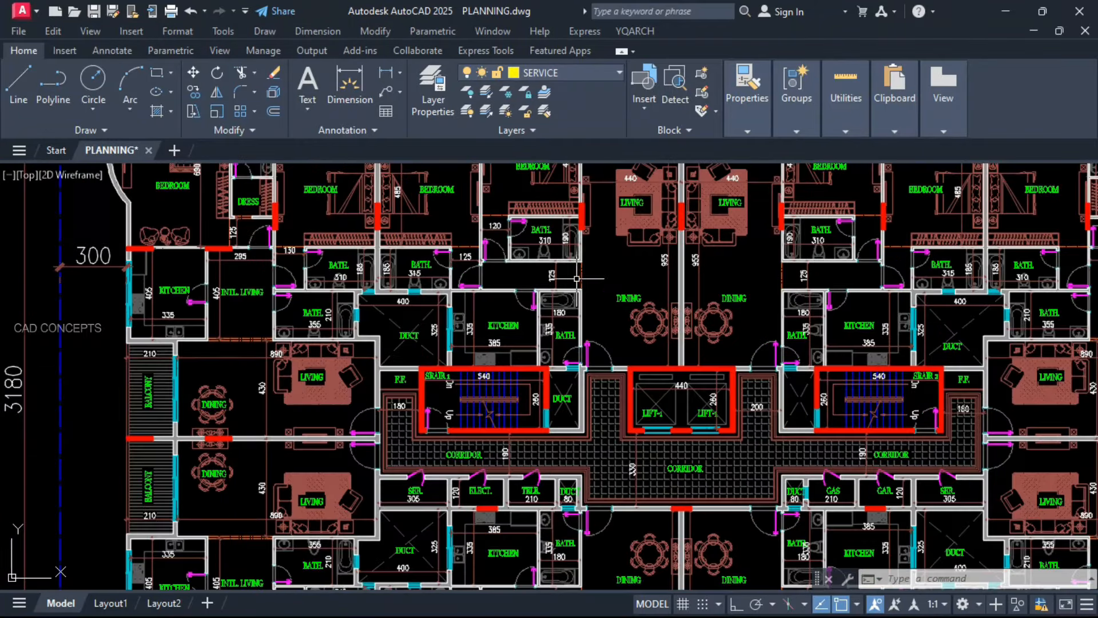
middle_drag(577, 280, 654, 366)
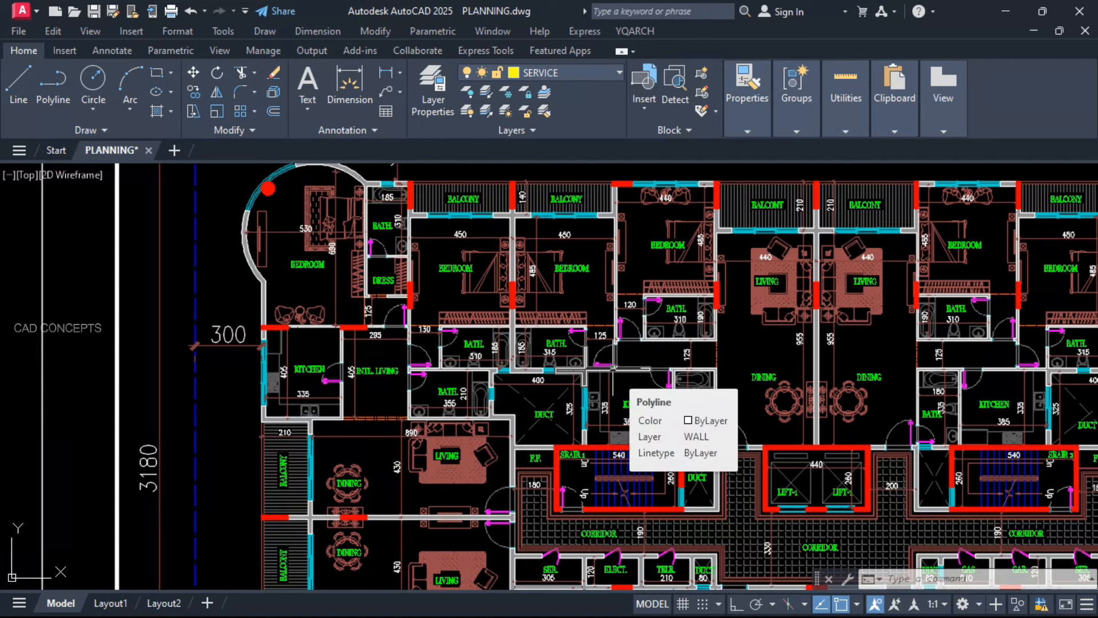
text(LOCKOBJECTS)
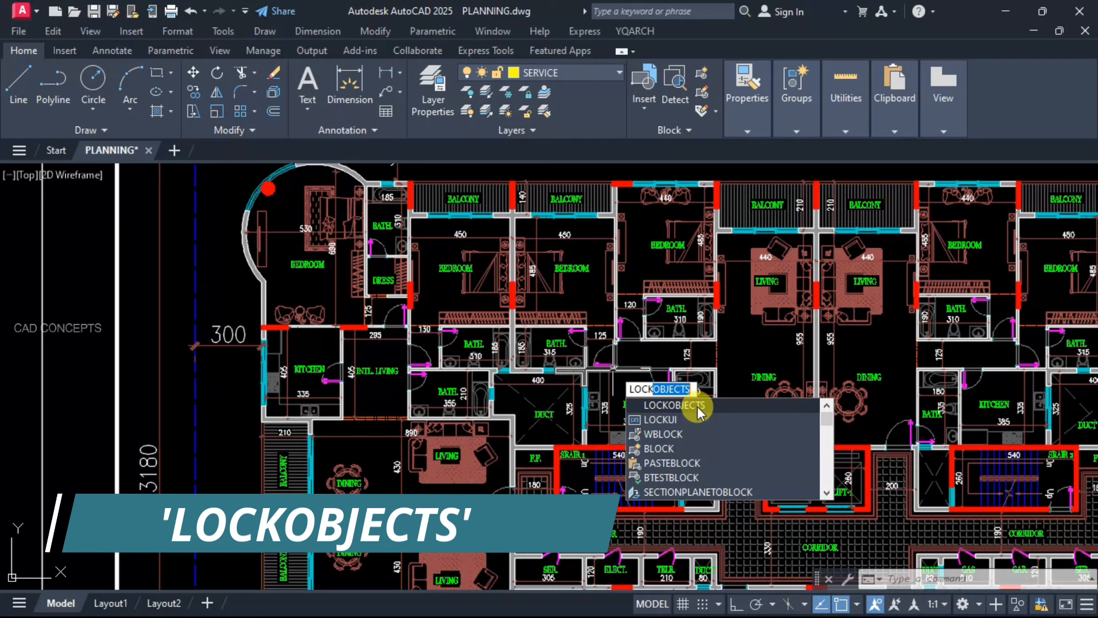
click(697, 406)
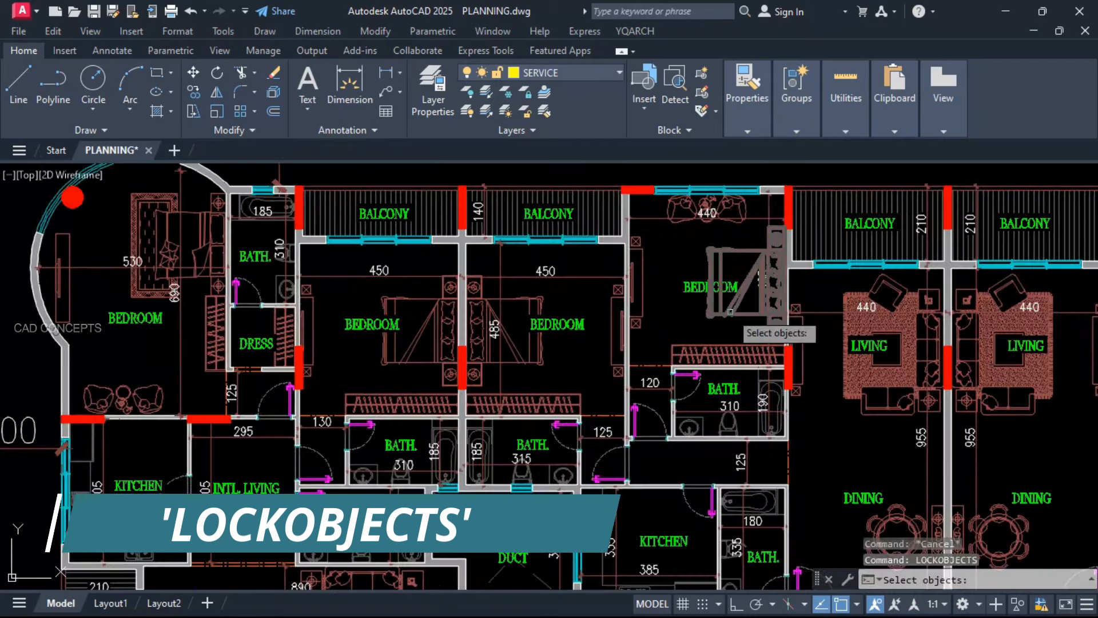
click(730, 311)
key(Return)
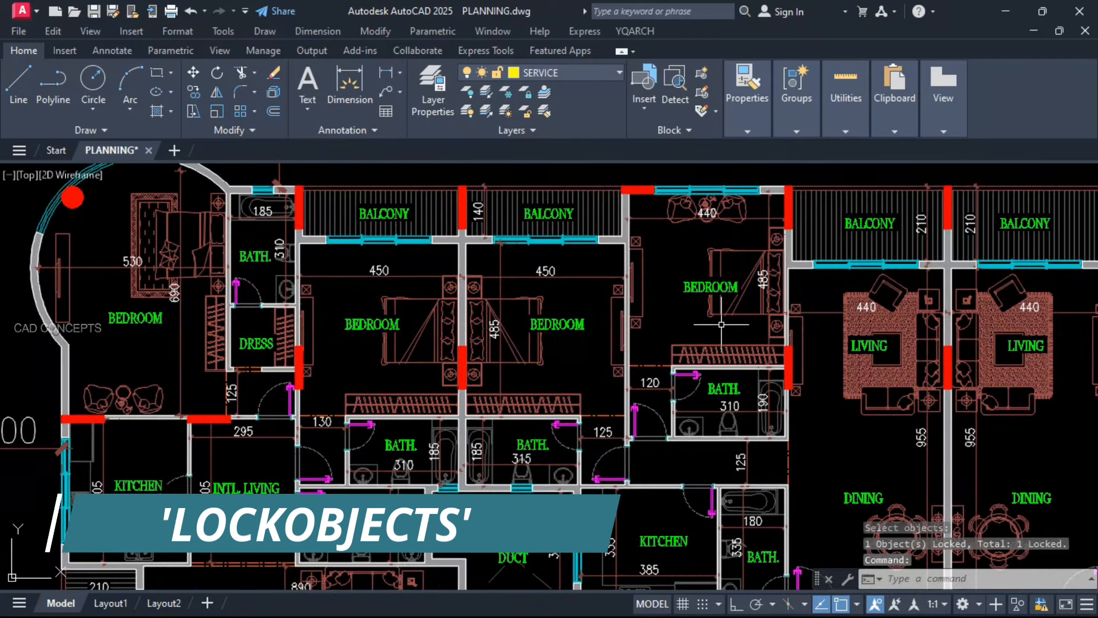
Step: Try to erase the locked bed in the 440-wide bedroom
click(720, 314)
text(e)
key(Return)
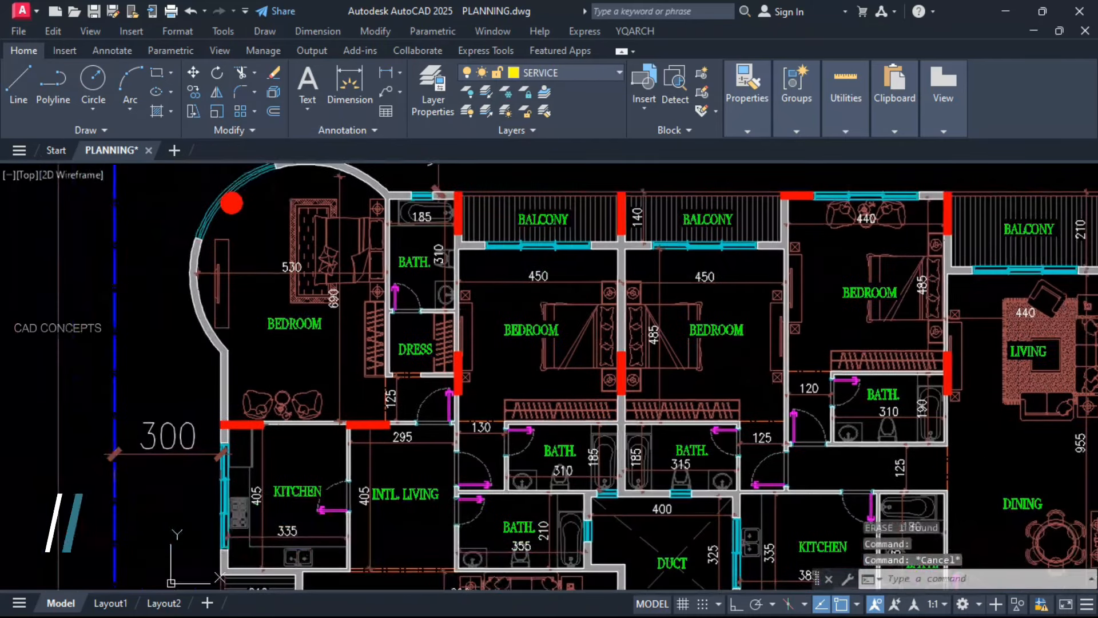
Step: Run LOCKOBJECTS on the BEDROOM label of the right-hand 450-wide bedroom
text(lockobjects)
key(Return)
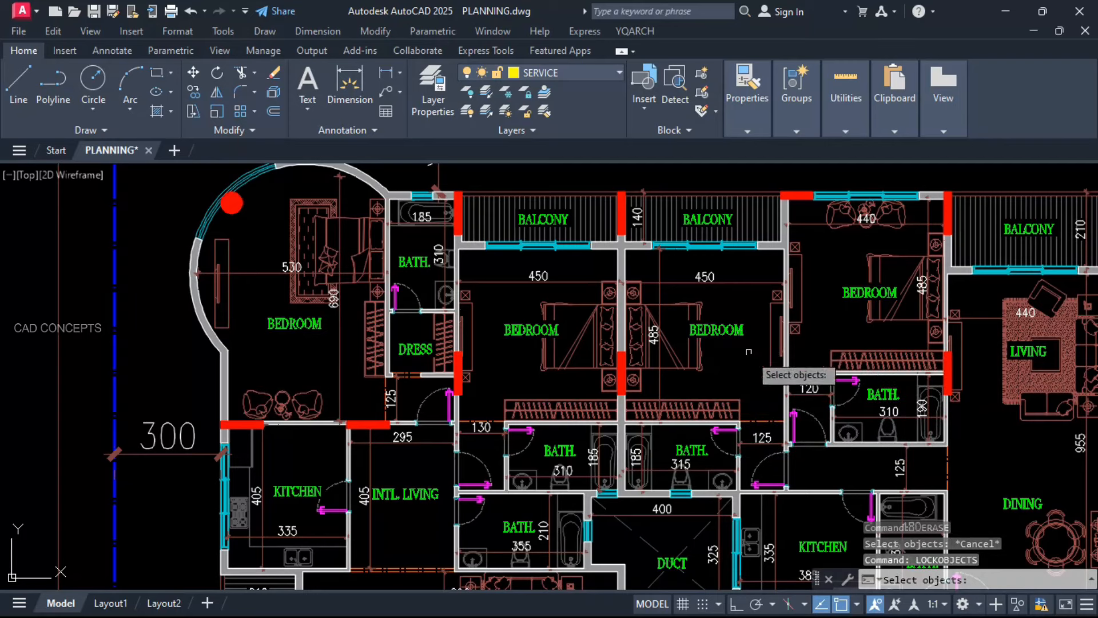
click(729, 330)
key(Return)
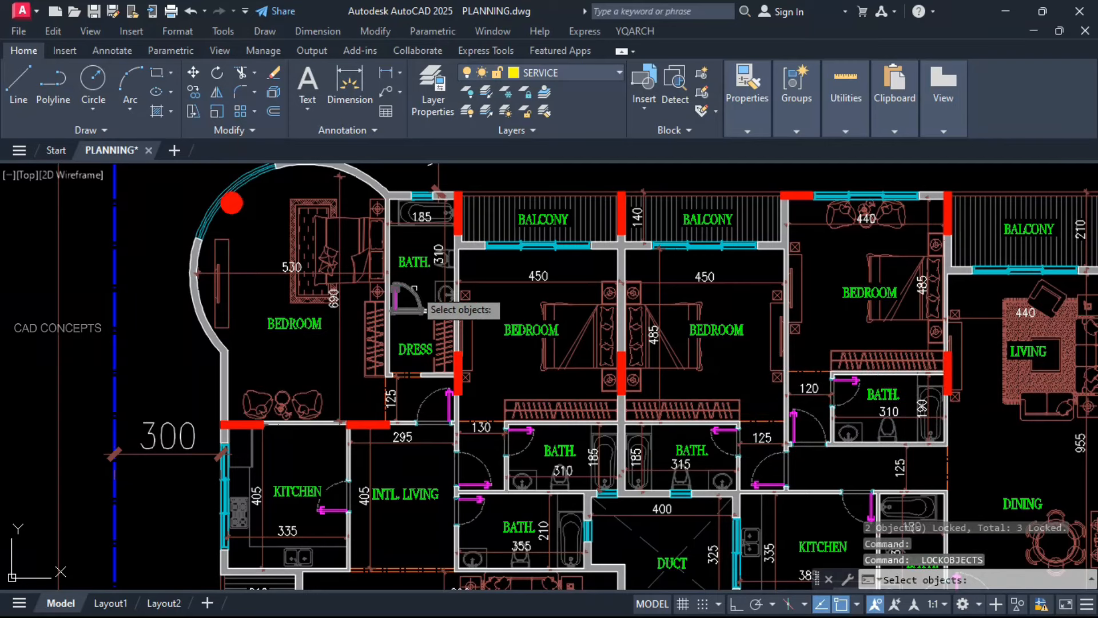
Step: Lock the door between BATH and DRESS, plus the BEDROOM label and armchair set in the rounded bedroom, with LOCKOBJECTS
key(Return)
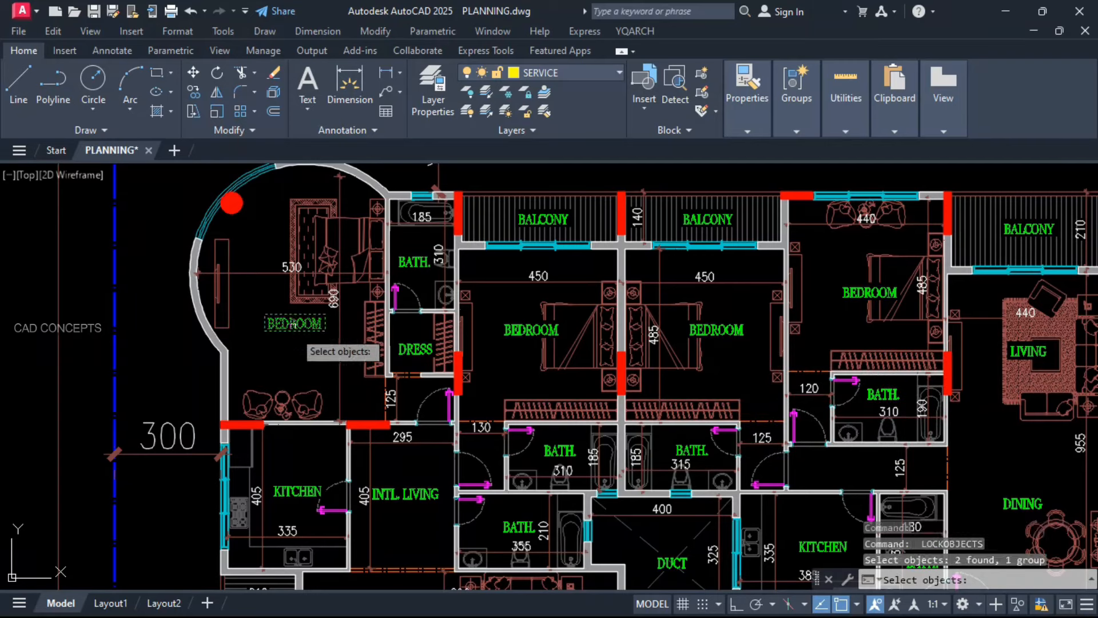
key(Return)
click(299, 384)
key(Return)
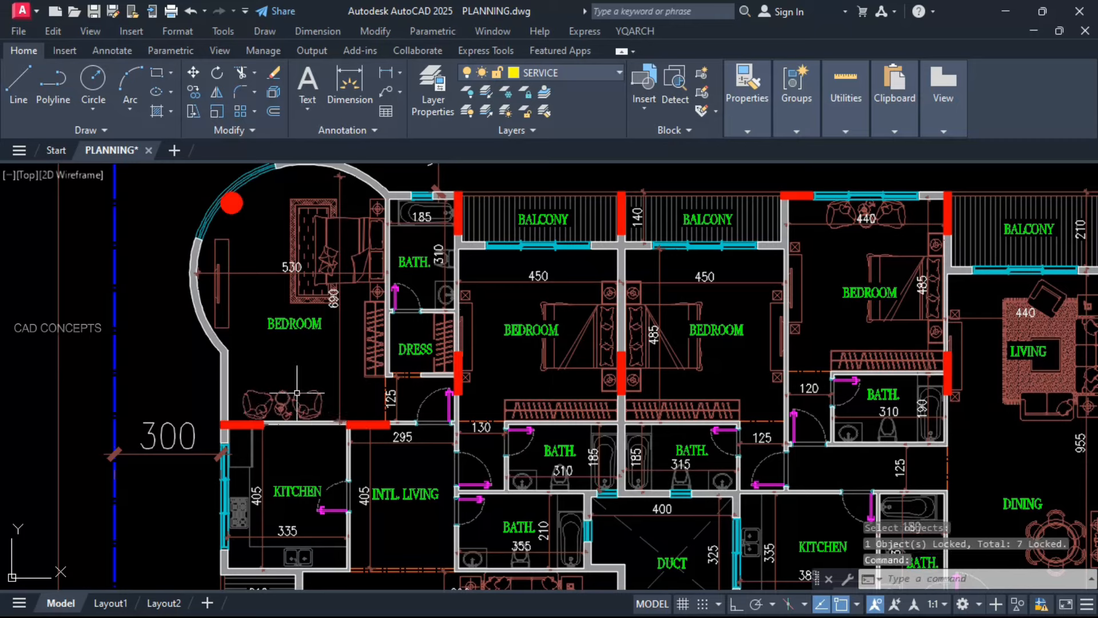
Step: Lock two objects in the 355-wide bathroom next to the internal living room with LOCKOBJECTS
key(Return)
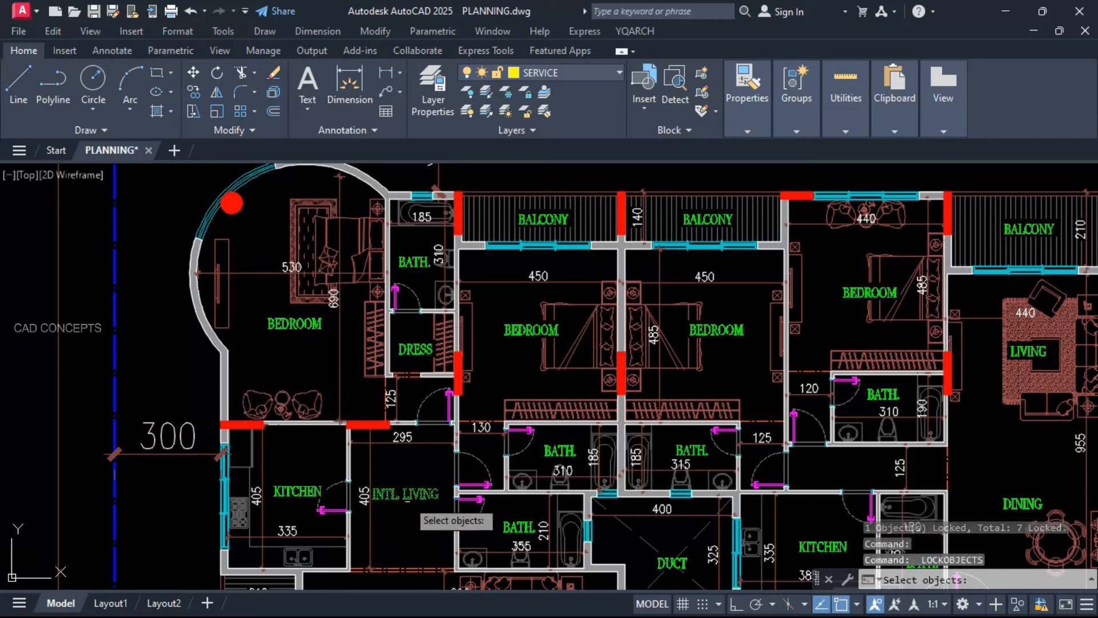
click(536, 564)
click(493, 563)
key(Return)
Step: Lock two more objects at the 315-wide bathroom and the door just to its right with LOCKOBJECTS
key(Return)
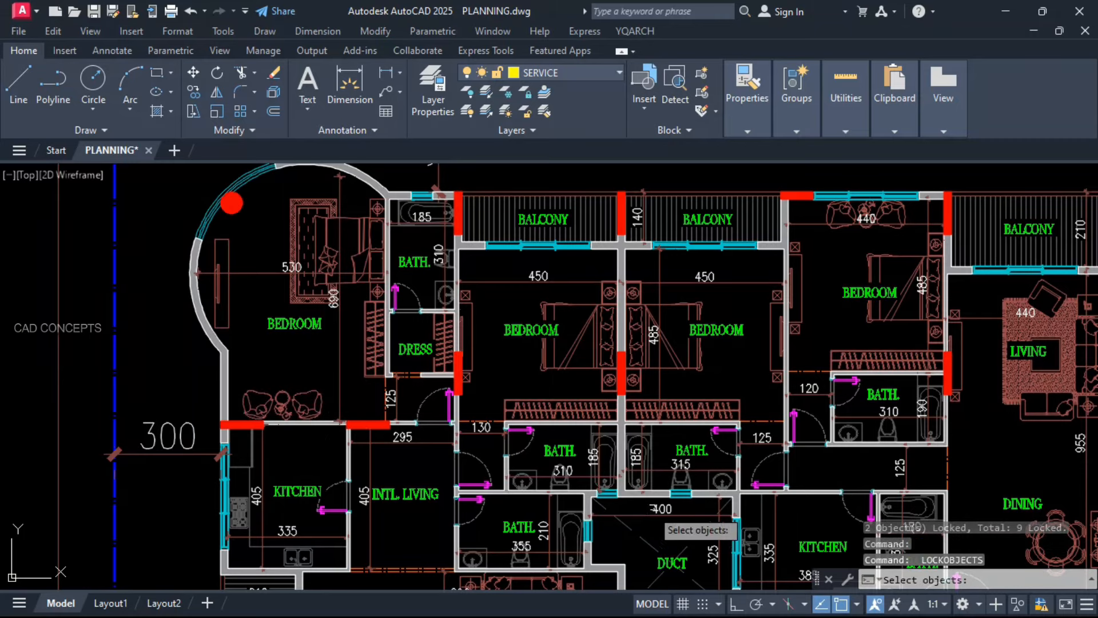
click(664, 449)
click(657, 429)
key(Return)
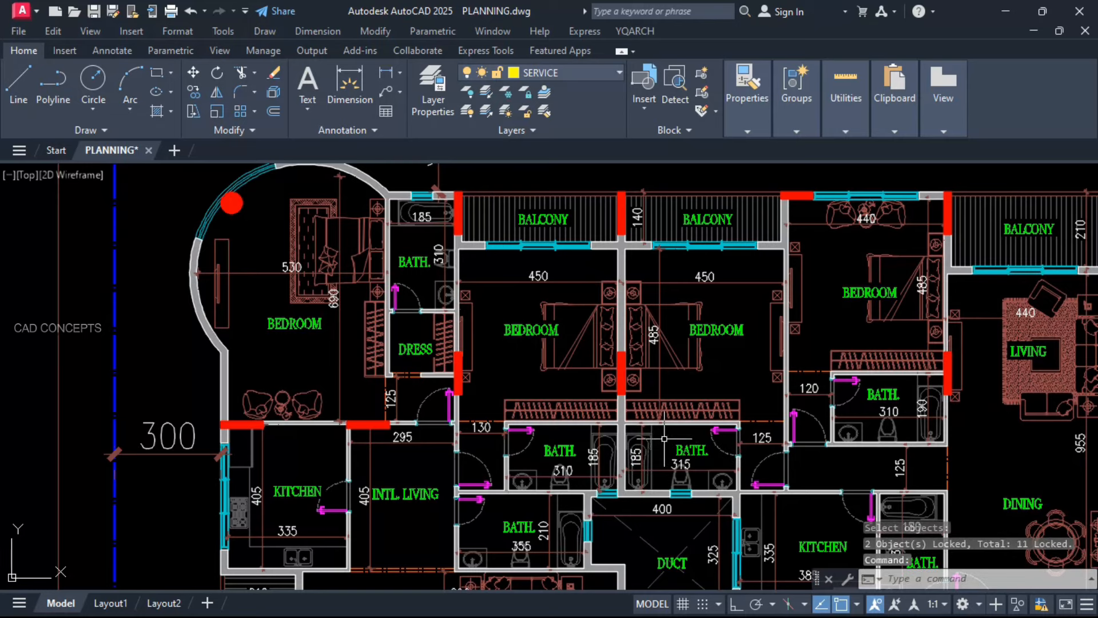
key(Return)
click(765, 459)
key(Return)
key(Escape)
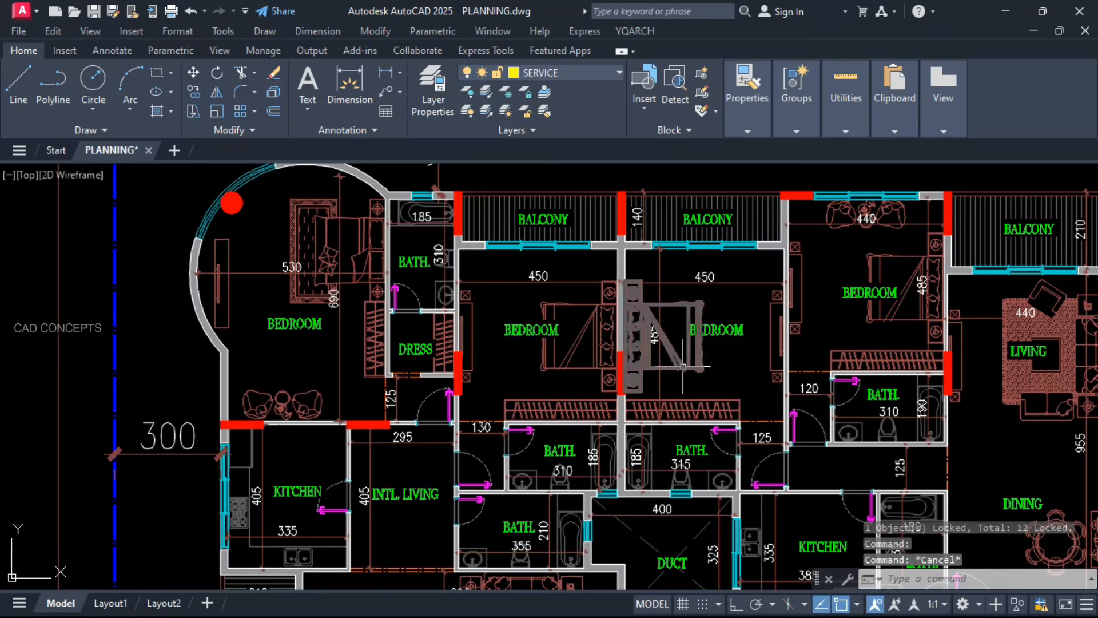
Step: Try to erase and to move the locked BEDROOM label in the right-hand 450-wide bedroom
click(731, 326)
text(e)
key(Return)
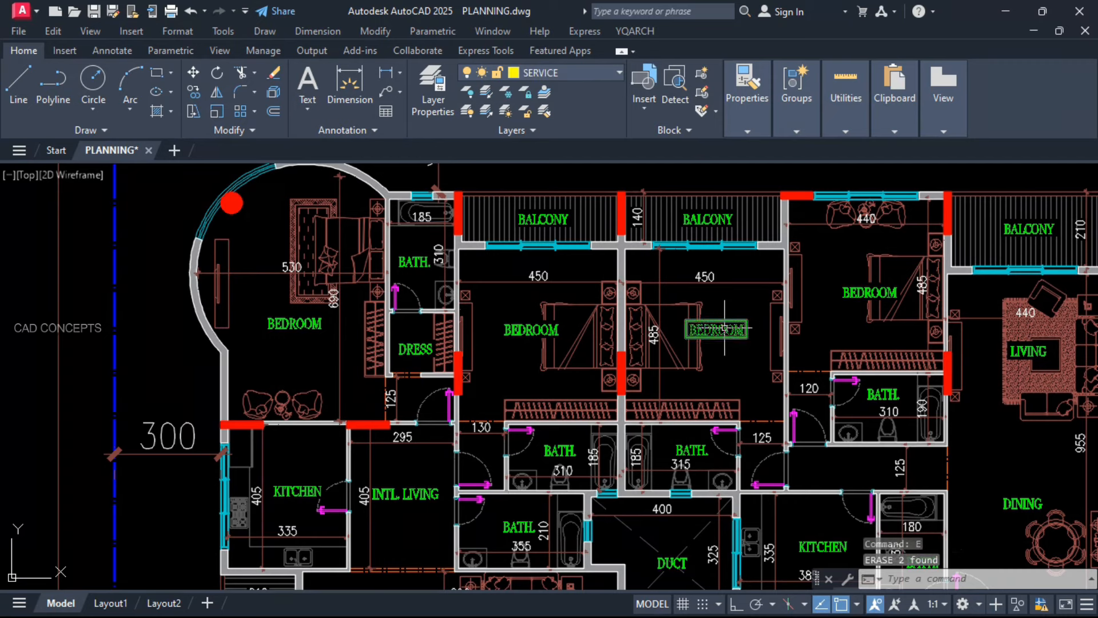
click(724, 329)
text(m)
key(Return)
click(741, 359)
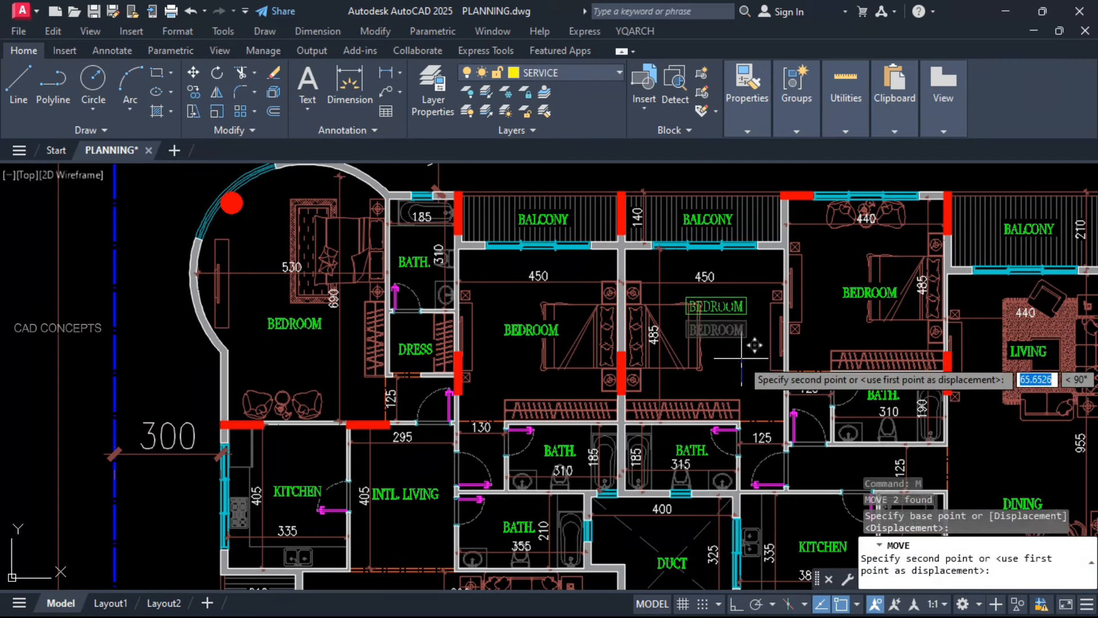
Step: Move the unlocked BEDROOM labels in the 440-wide and the left-hand 450-wide bedrooms slightly downward
click(836, 333)
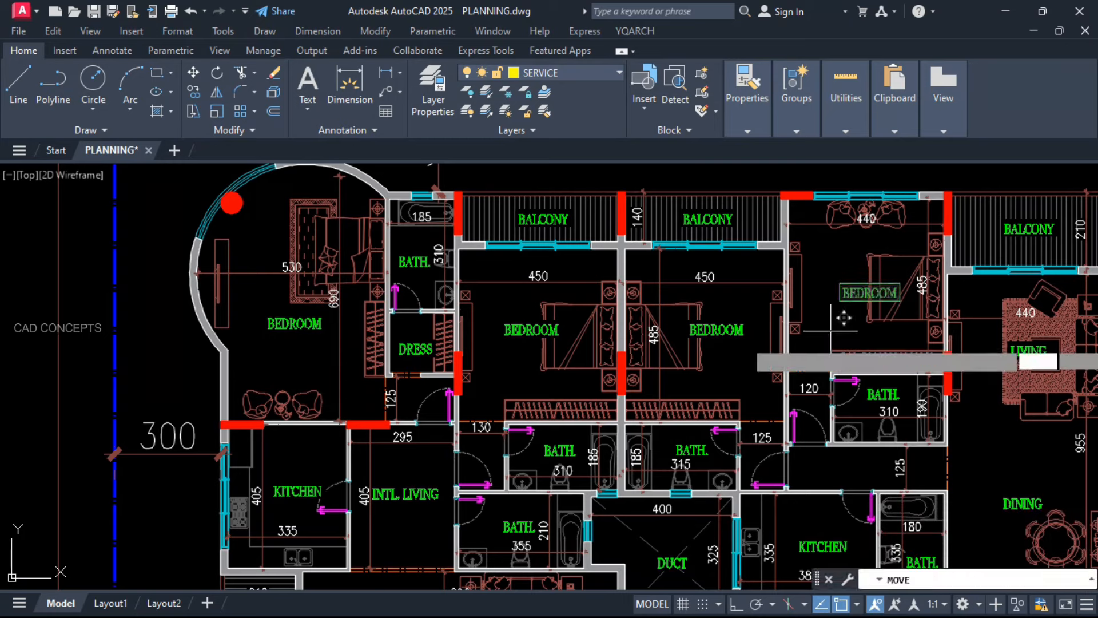
click(531, 331)
text(m)
key(Return)
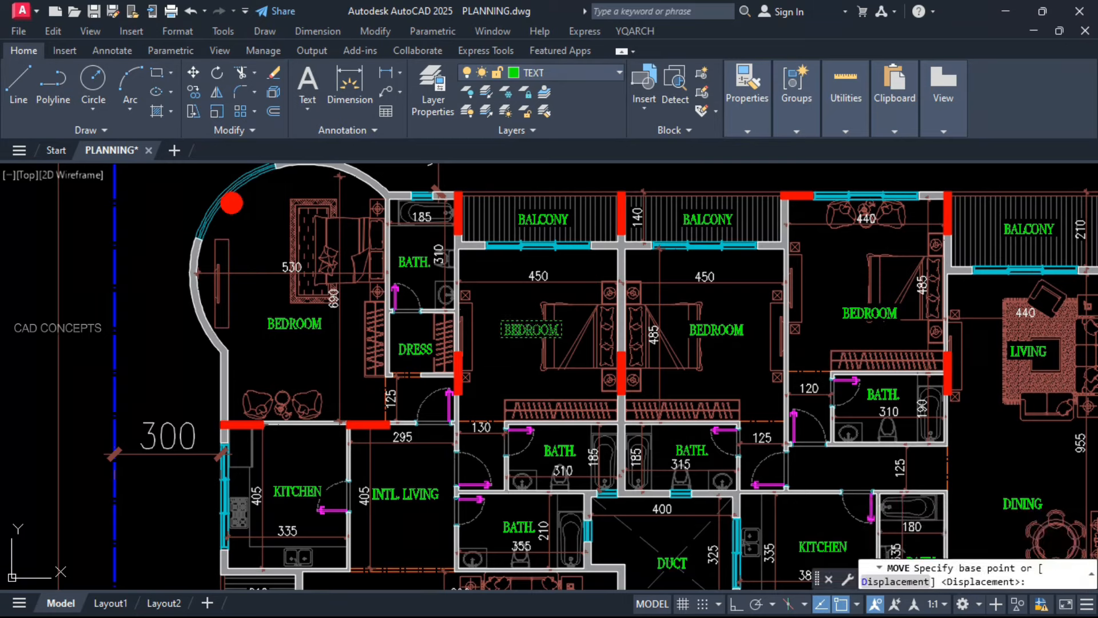
click(510, 370)
click(507, 383)
Step: Try to move and to erase the locked armchair set in the rounded bedroom
click(290, 418)
text(m)
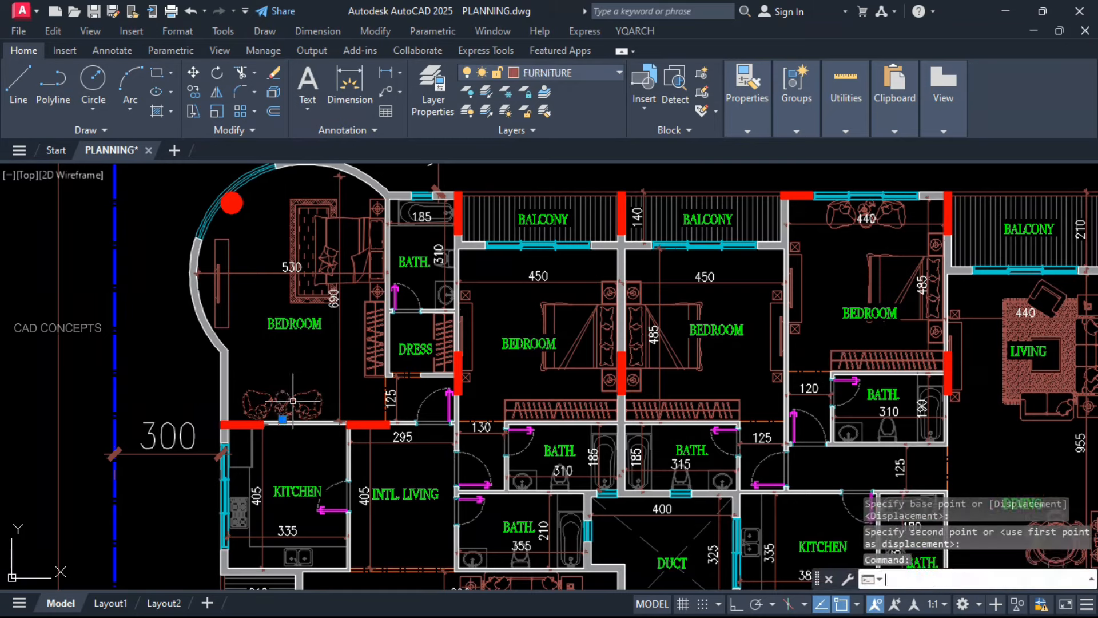
key(Return)
click(334, 350)
click(333, 340)
click(286, 404)
text(m)
key(Return)
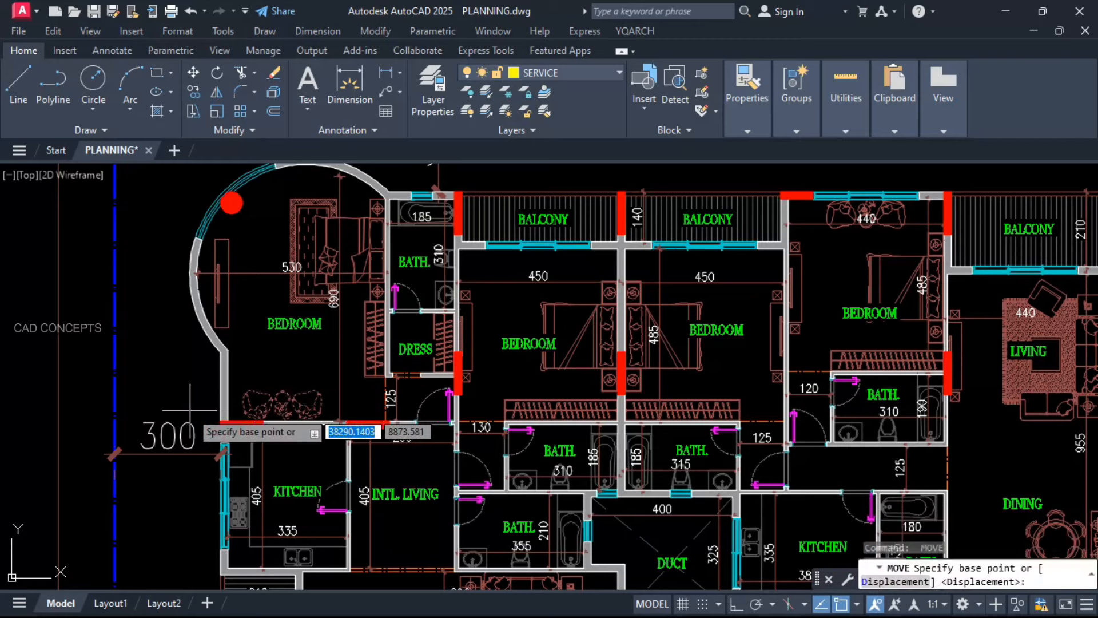
click(190, 412)
click(188, 409)
click(267, 393)
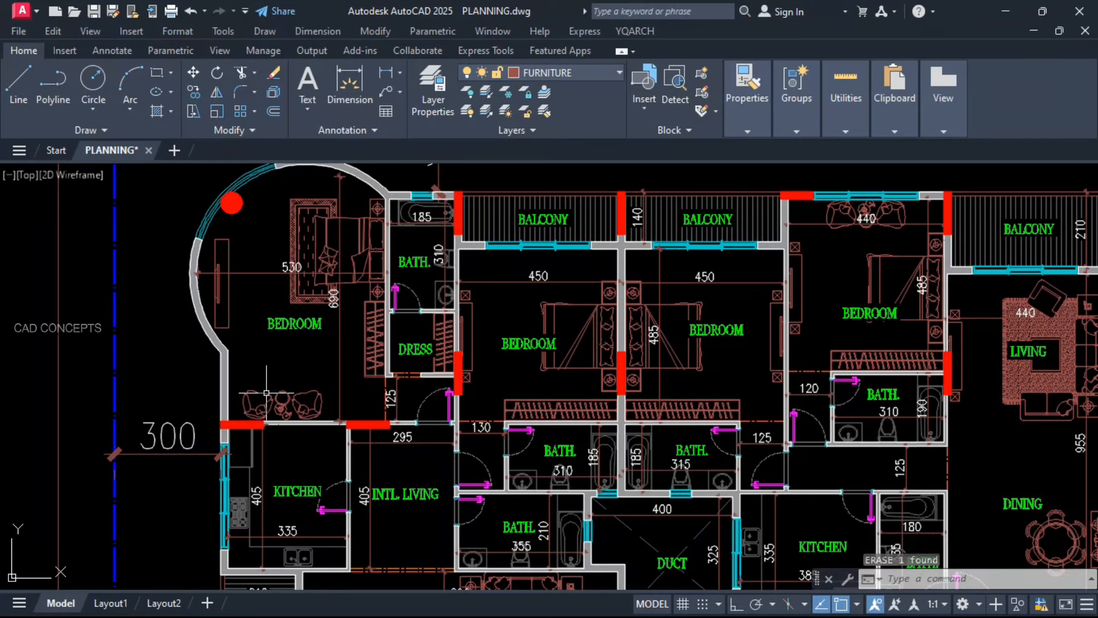
Step: Try twice to move the locked BEDROOM label in the rounded bedroom
click(306, 324)
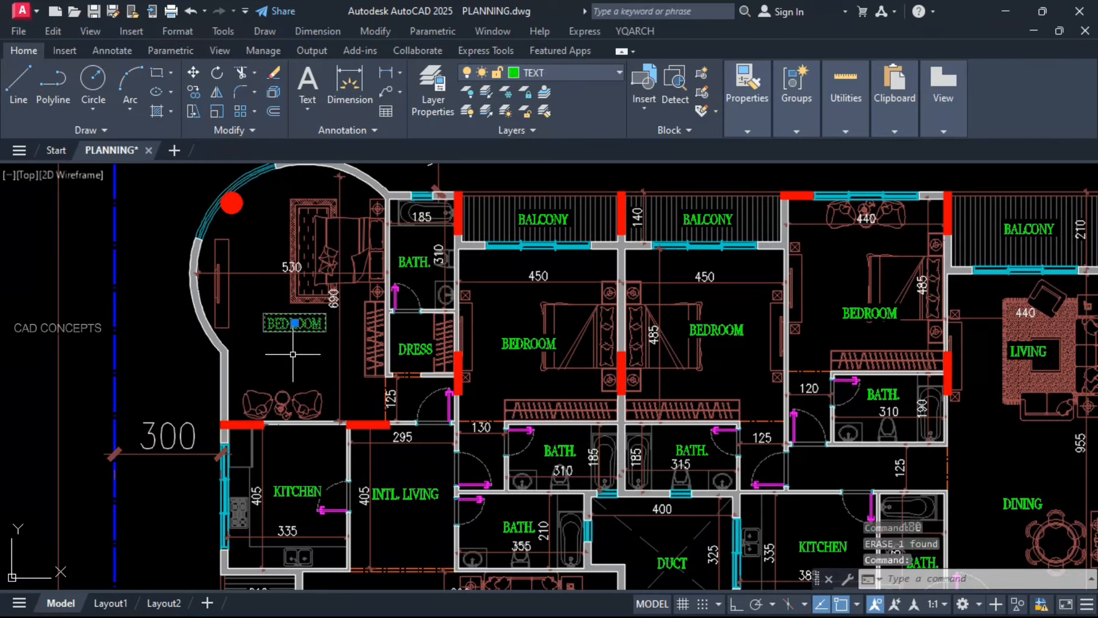
text(m)
key(Return)
click(283, 394)
click(282, 393)
click(316, 331)
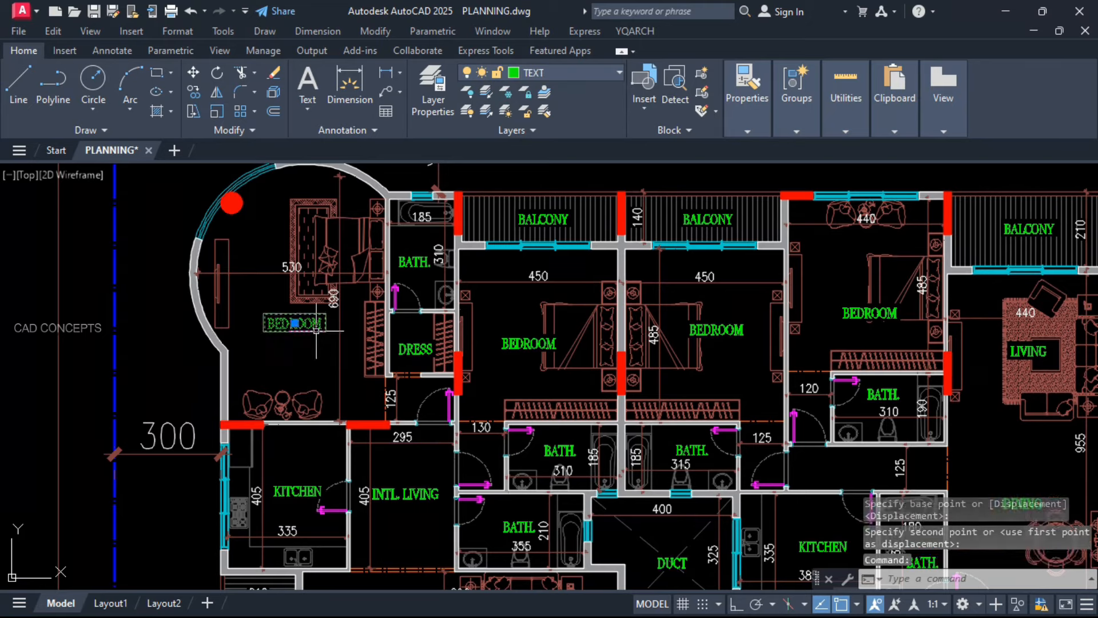
text(m)
key(Return)
click(280, 378)
click(281, 378)
Step: Try to move the door between the 185-wide bath and the DRESS room
click(420, 309)
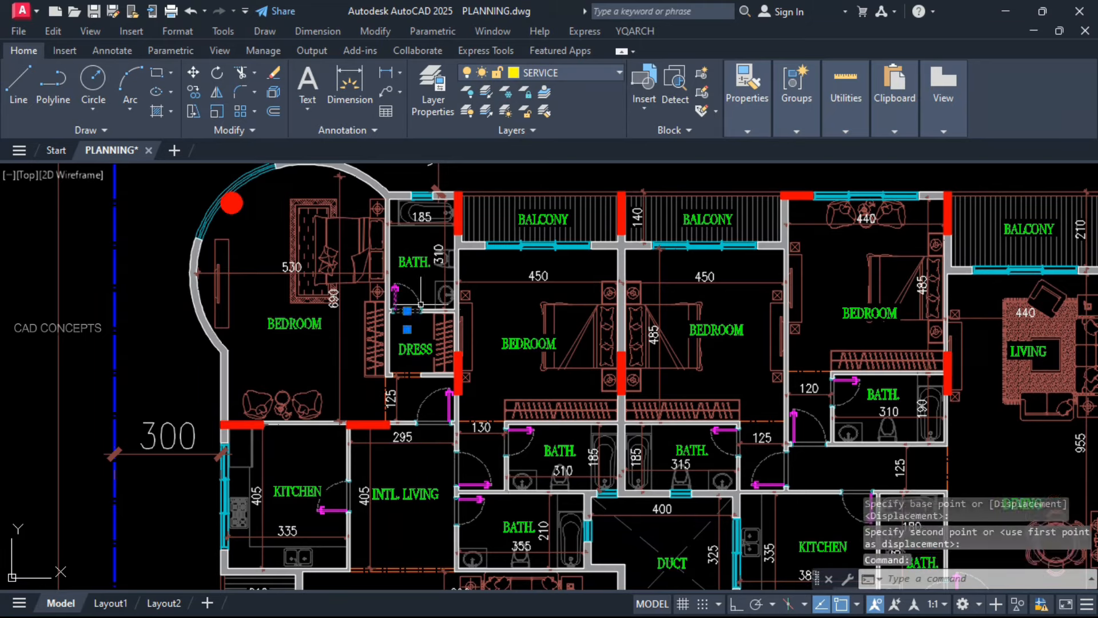
text(m)
key(Return)
click(325, 398)
click(325, 397)
Step: Move the door below the DRESS room slightly downward and undo the move
click(425, 395)
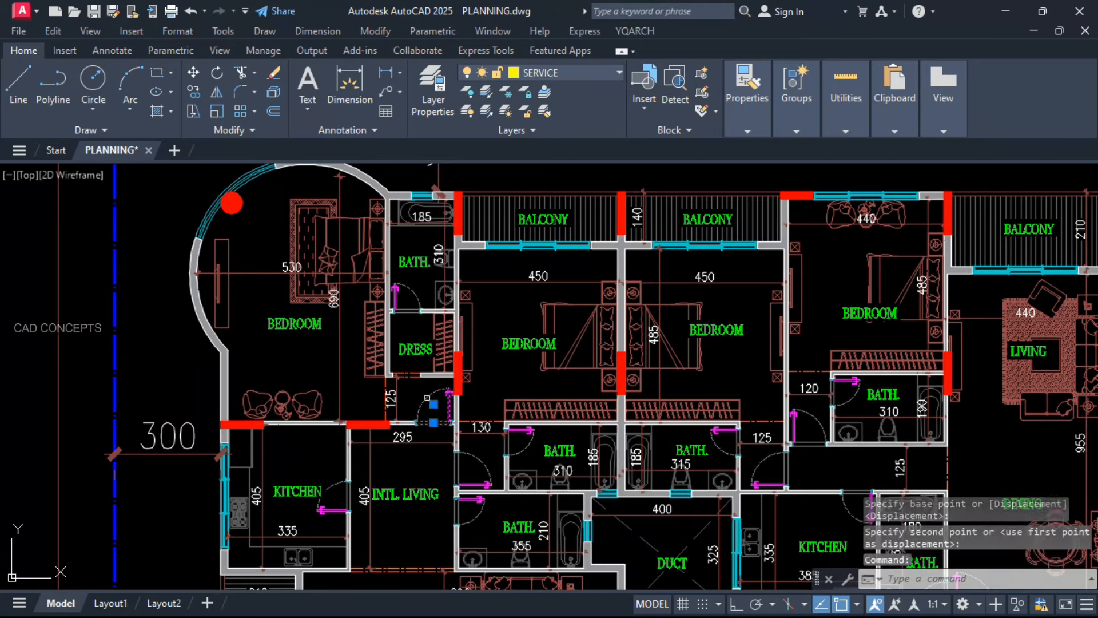
text(m)
key(Return)
click(375, 499)
click(373, 534)
key(ctrl+z)
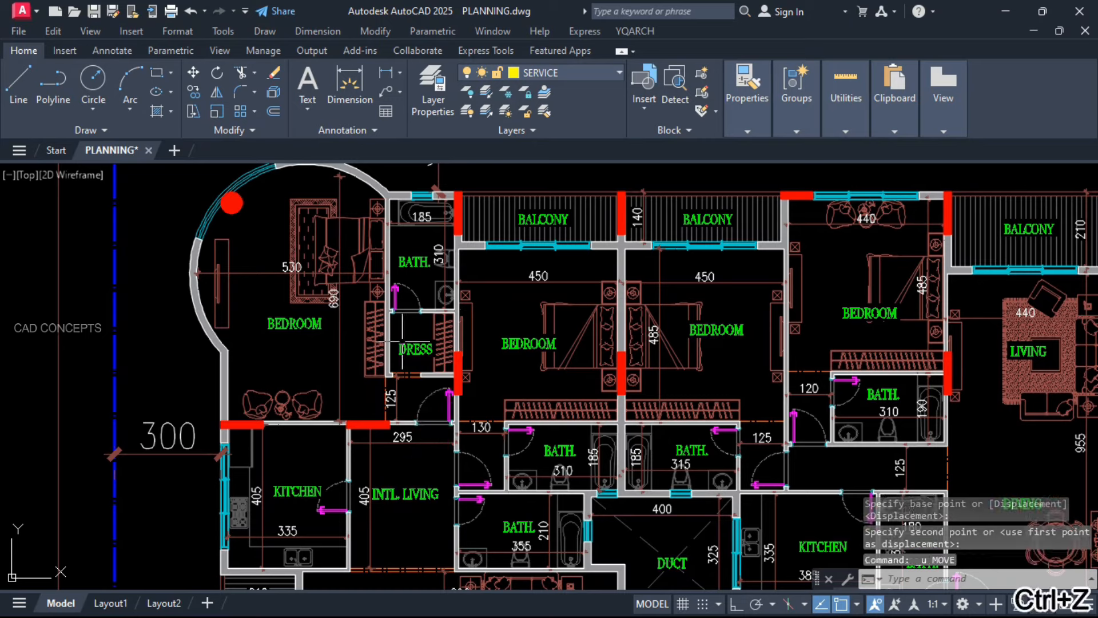
click(407, 311)
key(Return)
click(400, 386)
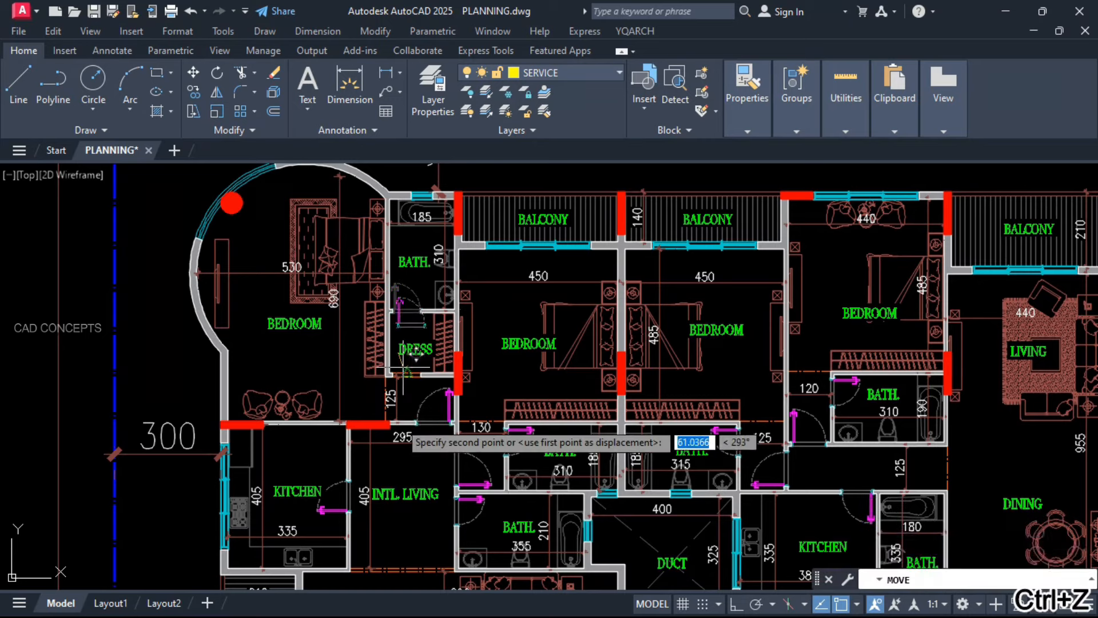
key(Escape)
Step: Move the door of the 315-wide bath up and to the right into the bedroom above, and undo the move
click(738, 442)
text(m)
key(Return)
click(821, 371)
click(861, 331)
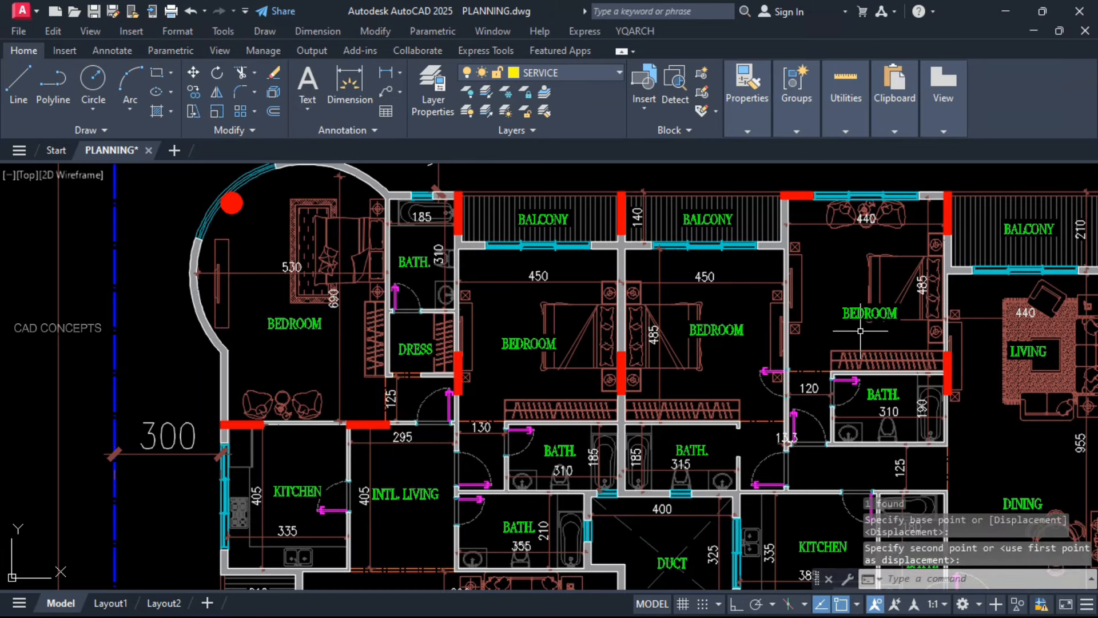
key(ctrl+z)
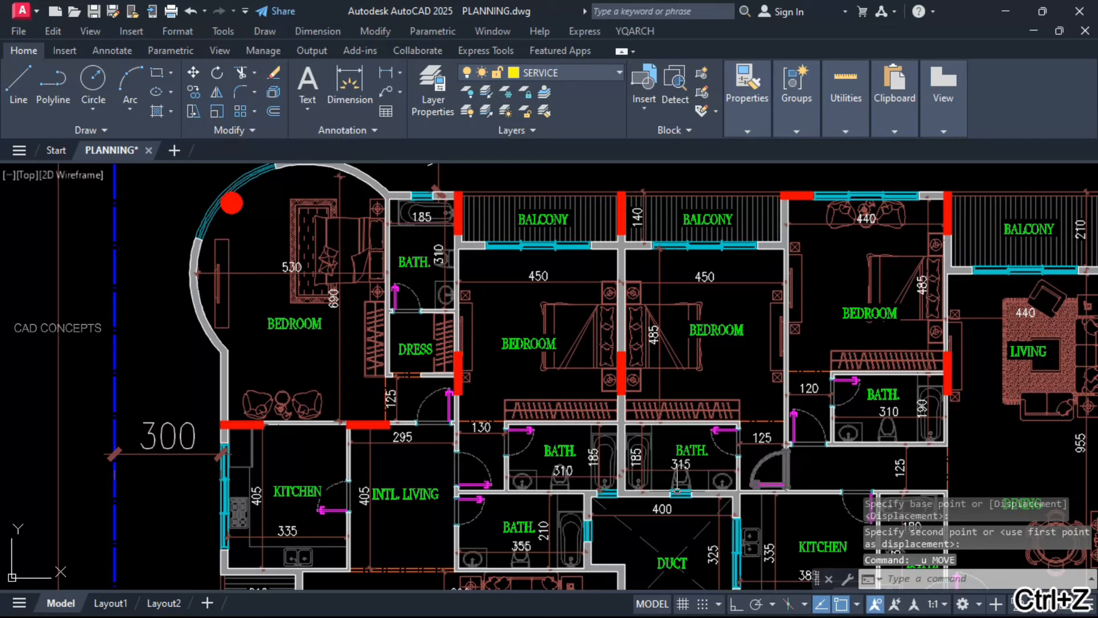
Step: Try to move and to erase the locked toilet in the 355-wide bath
click(498, 555)
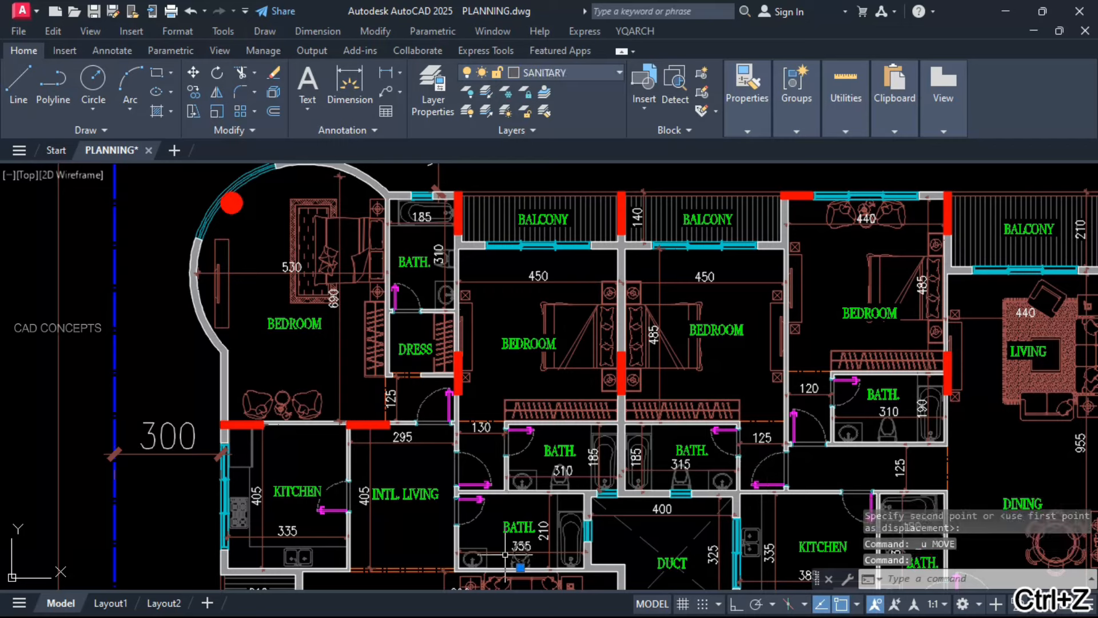
text(m)
key(space)
click(505, 554)
click(408, 466)
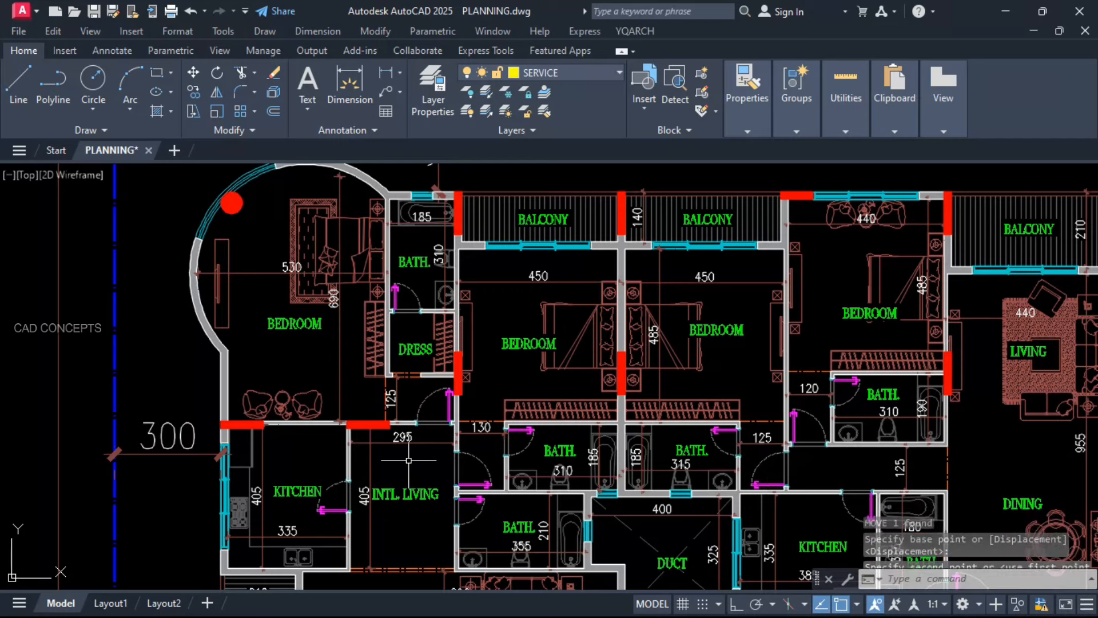
click(495, 553)
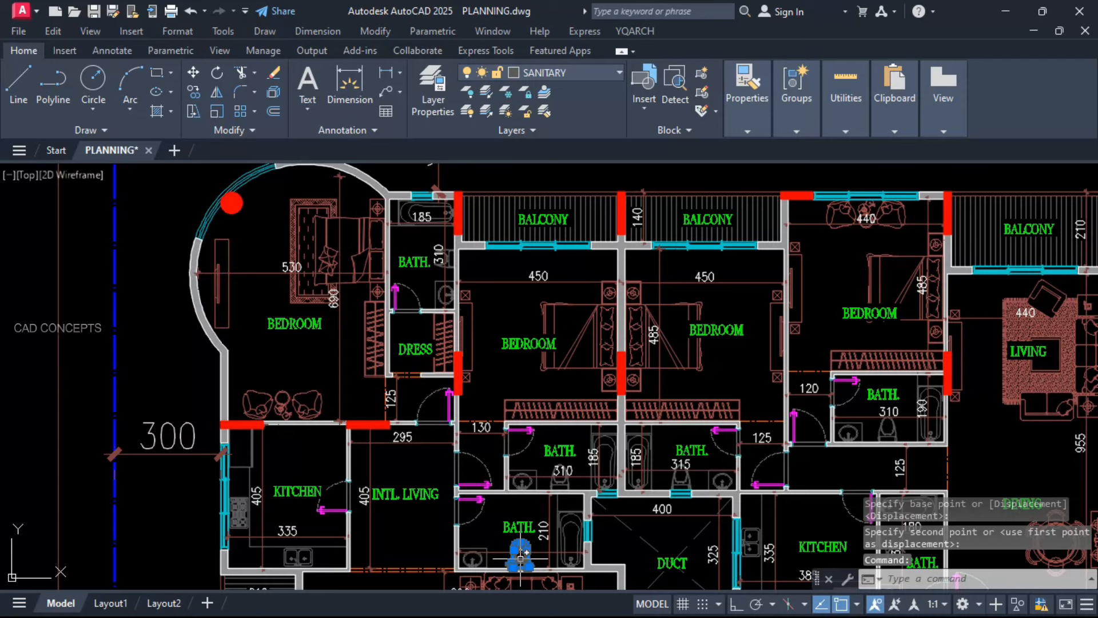
text(e)
key(space)
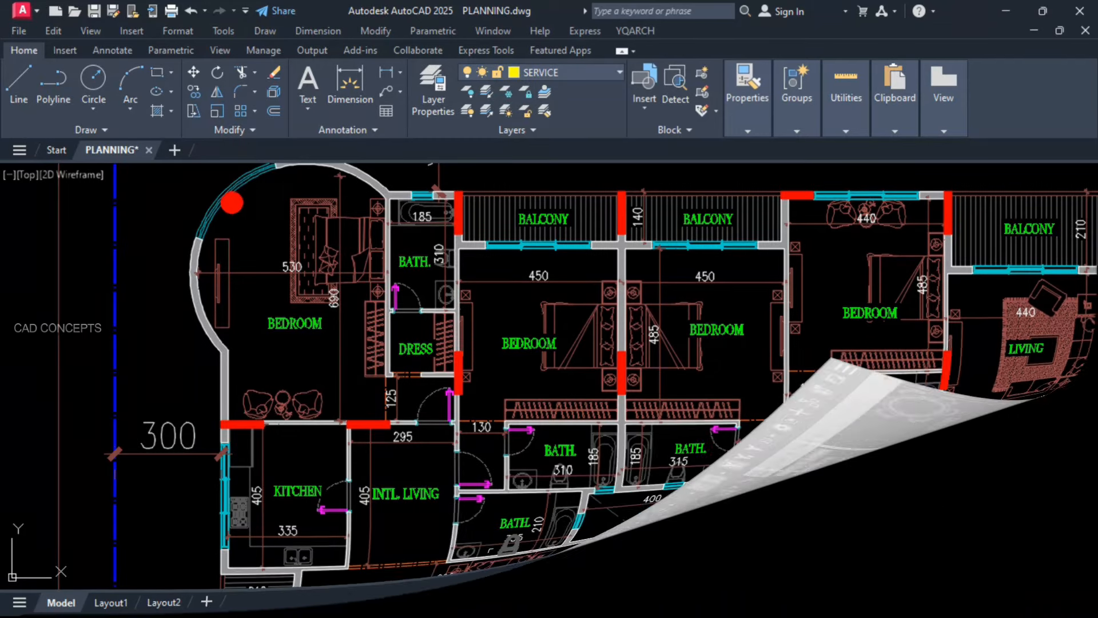